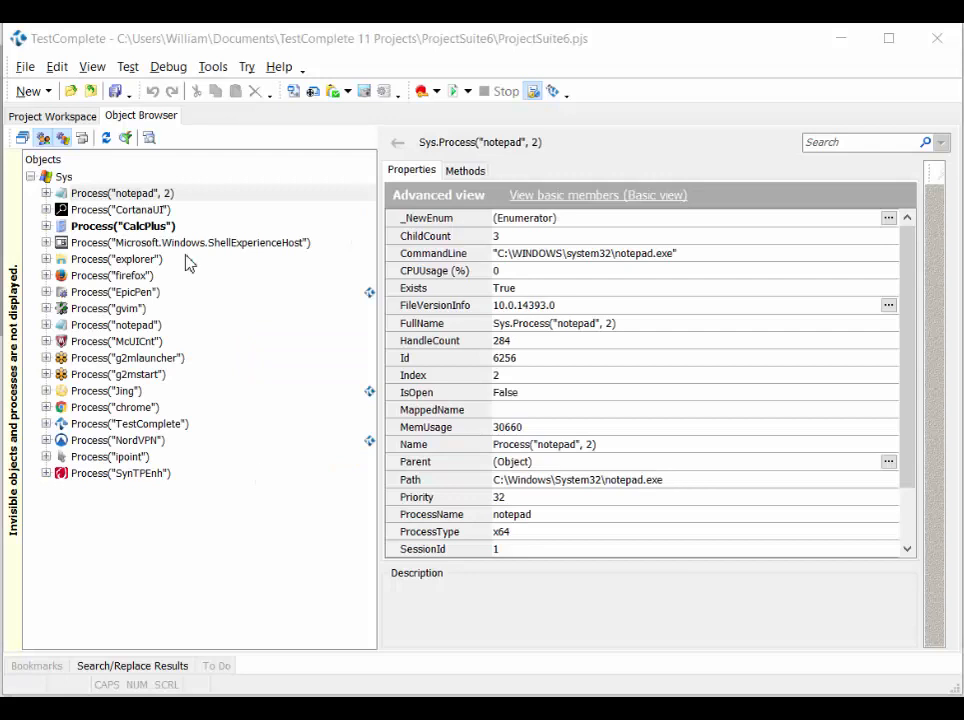
# Open the Test2 keyword test in the project workspace and review its steps.
pyautogui.click(70, 117)
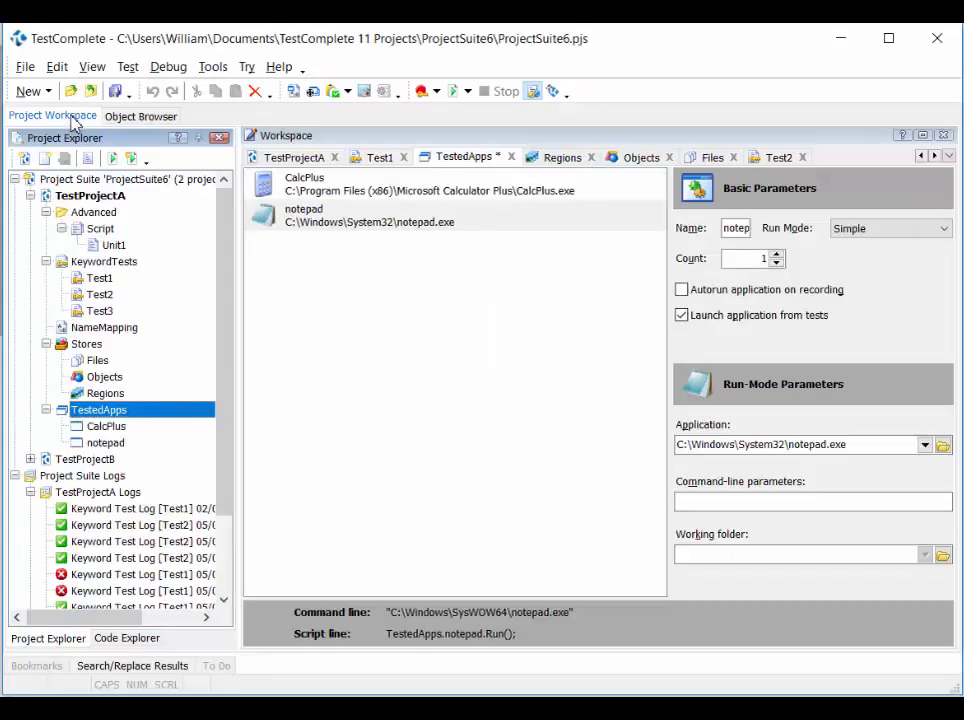
pyautogui.click(772, 160)
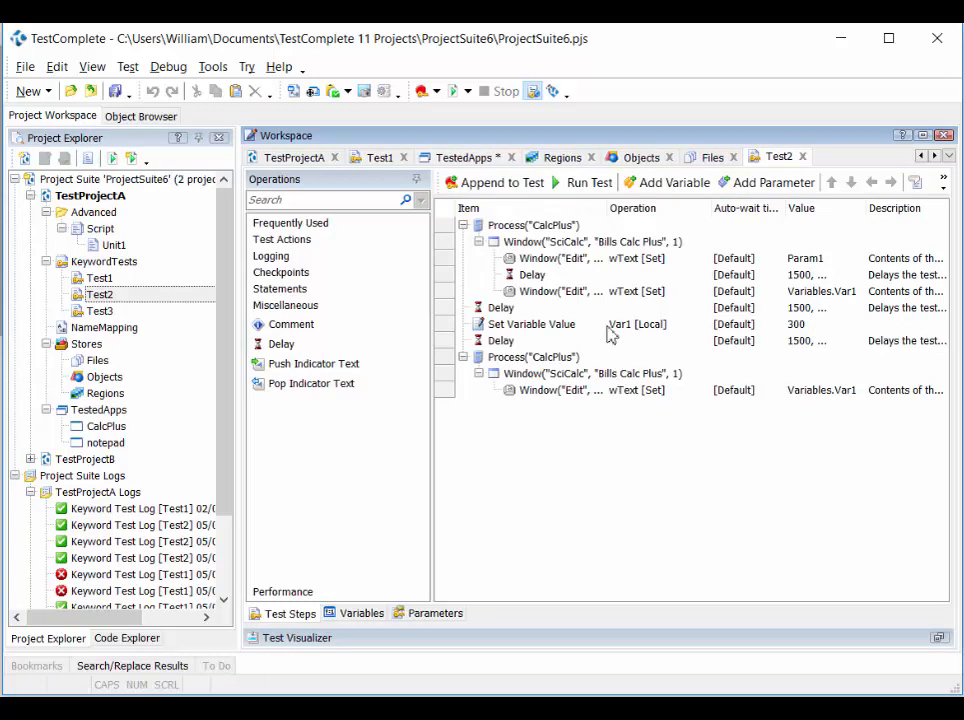
pyautogui.moveTo(610, 291); pyautogui.dragTo(592, 273)
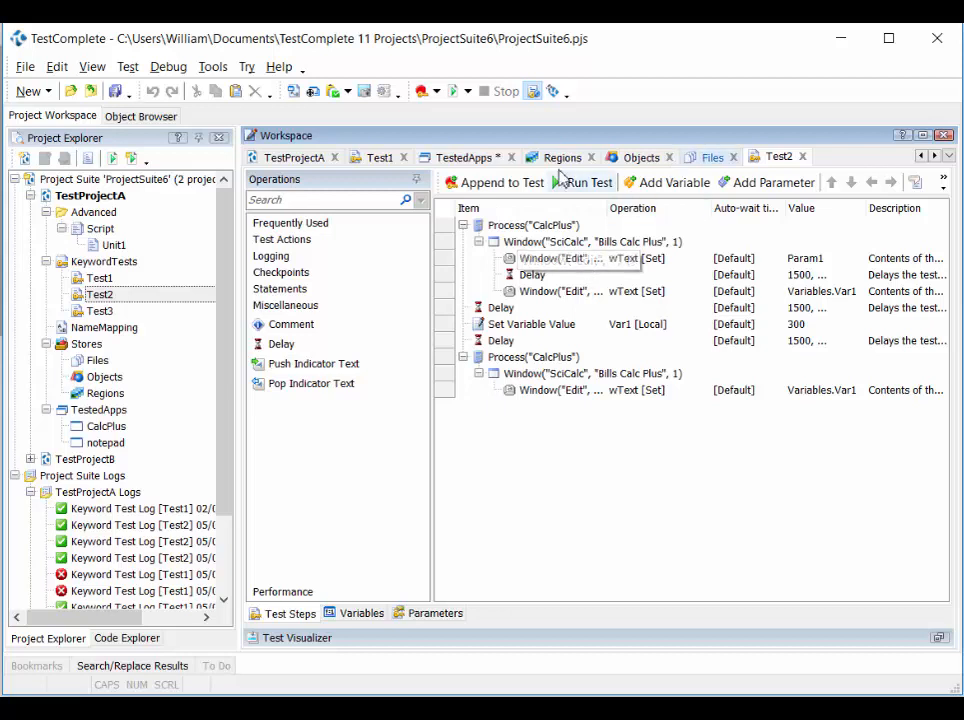
# Open the Test1 keyword test and copy the full object name from its third ClickButton step.
pyautogui.click(360, 163)
pyautogui.click(640, 291)
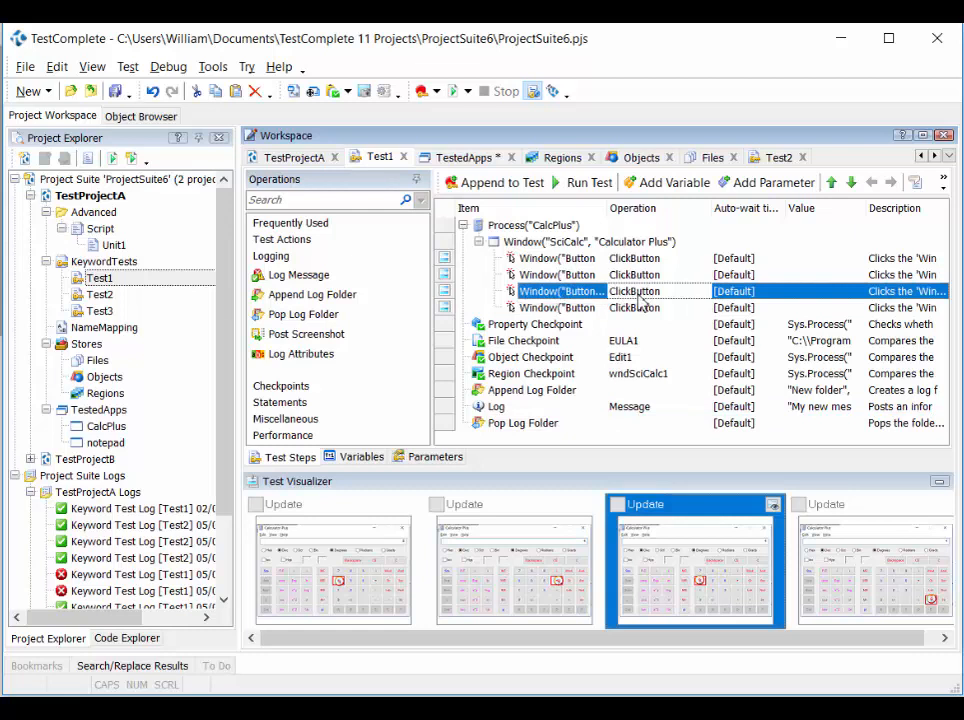
pyautogui.click(641, 293)
pyautogui.click(580, 295)
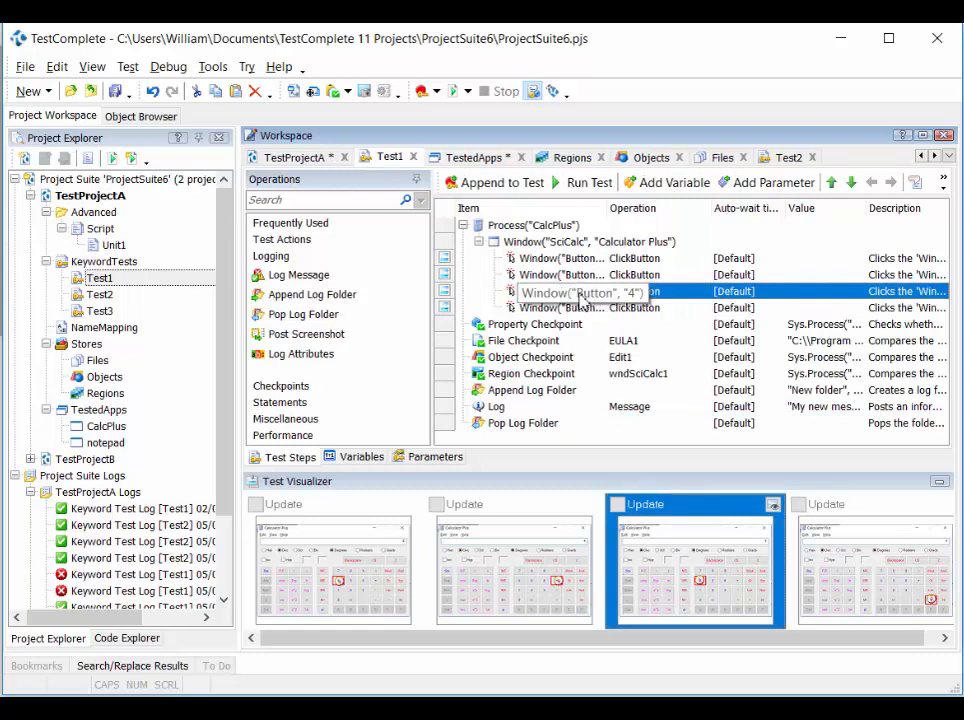
pyautogui.click(580, 293)
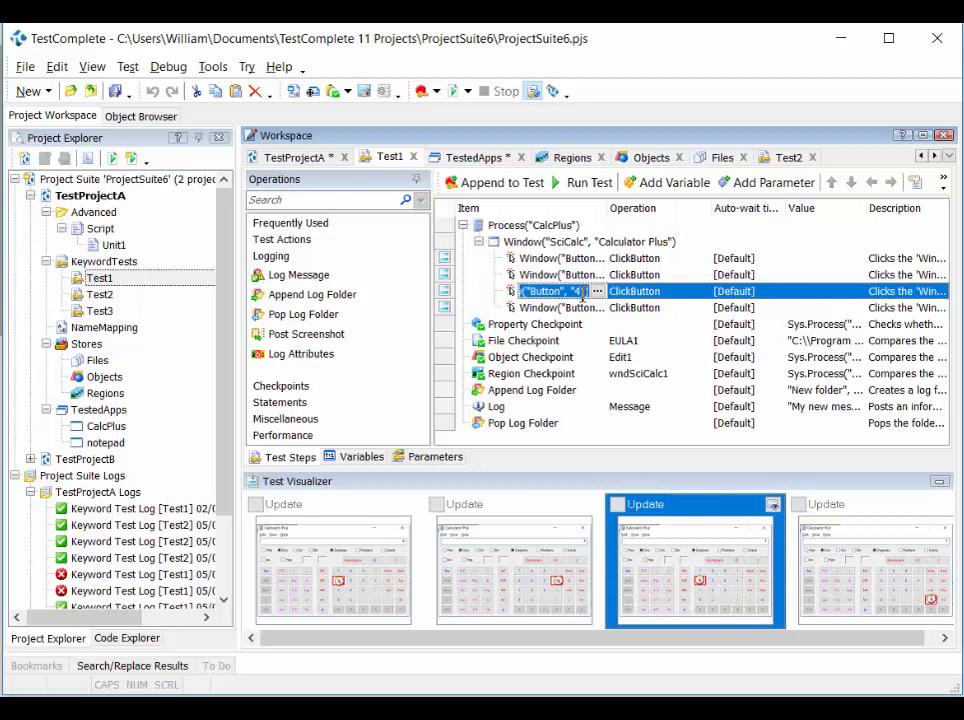
pyautogui.rightClick(581, 294)
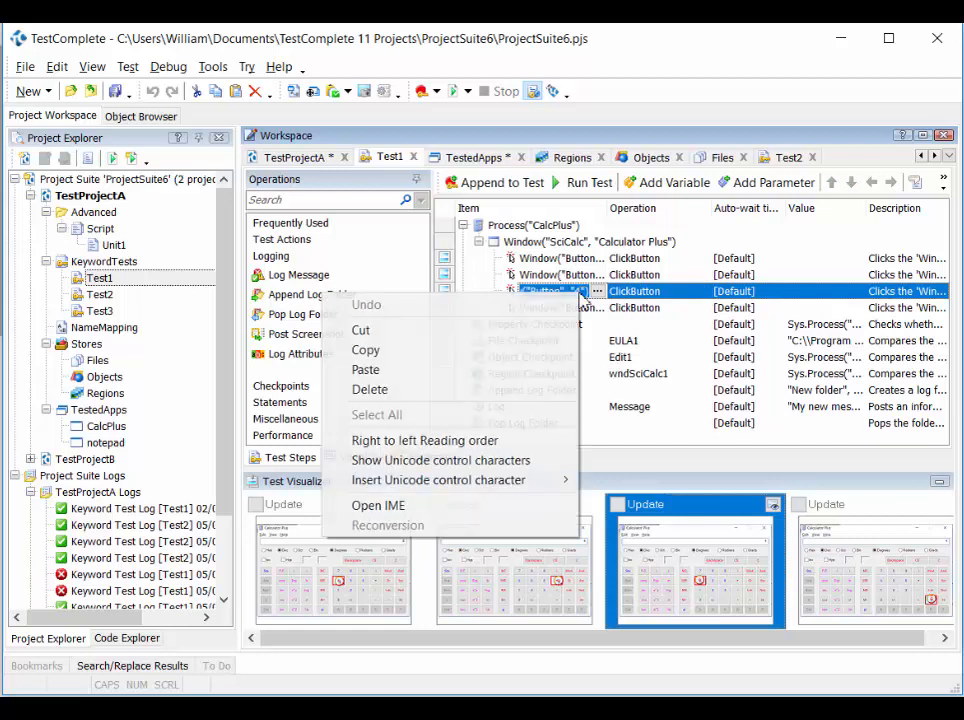
pyautogui.click(422, 350)
pyautogui.hotkey('ctrl', 'f')
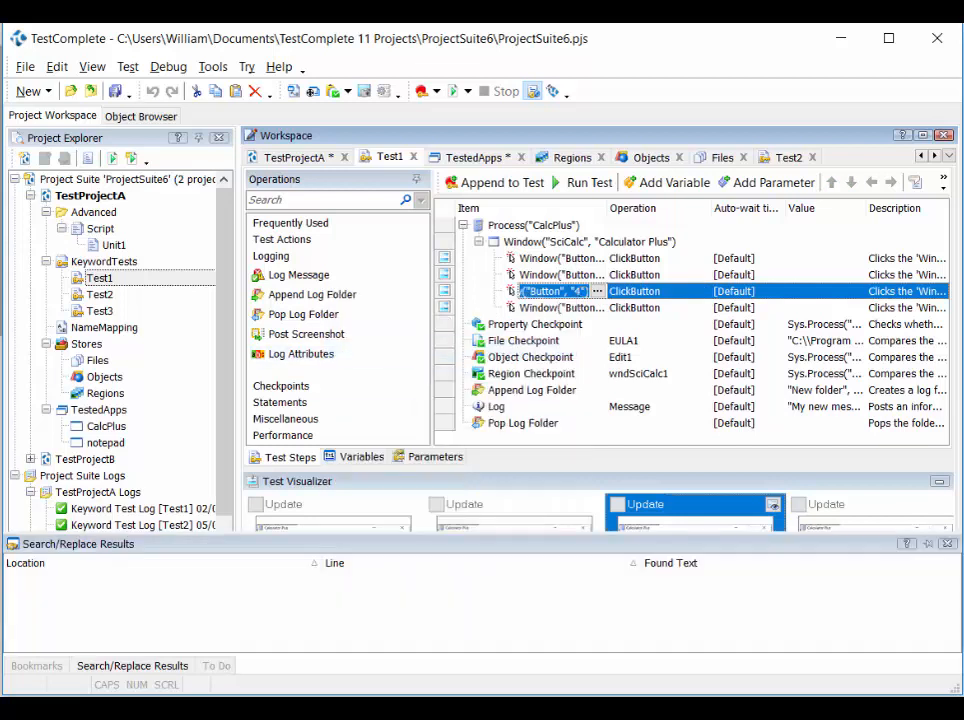
# Switch to the empty Notepad window, bring it fully into view and paste the copied object name.
pyautogui.click(379, 689)
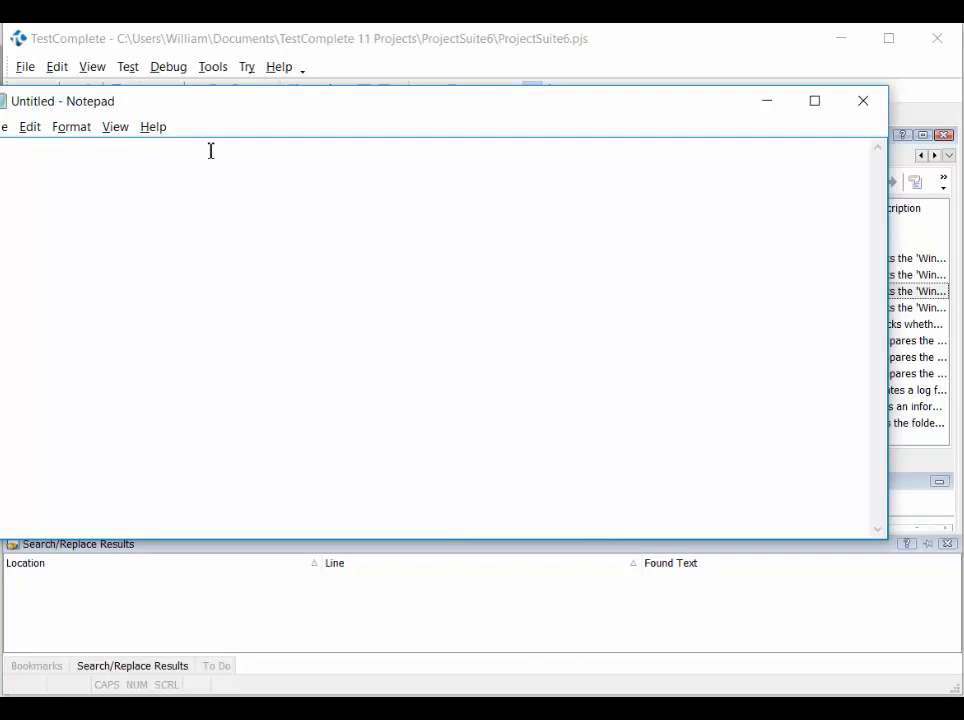
pyautogui.moveTo(247, 107); pyautogui.dragTo(302, 110)
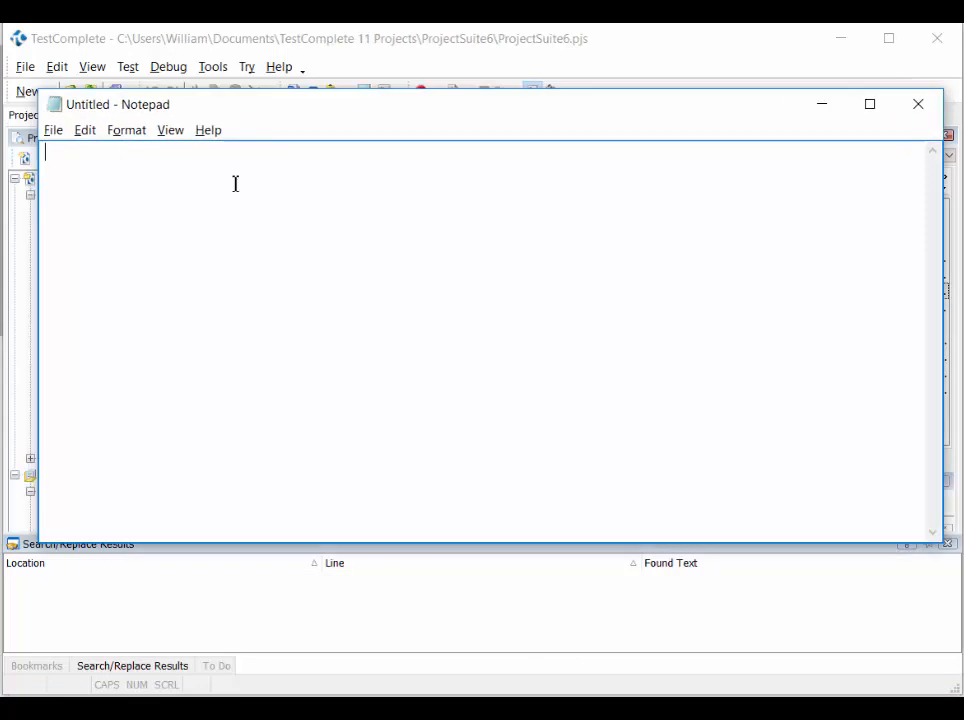
pyautogui.hotkey('ctrl', 'v')
# Highlight the process, window and button parts of the pasted calculator object name, then minimize Notepad.
pyautogui.doubleClick(80, 158)
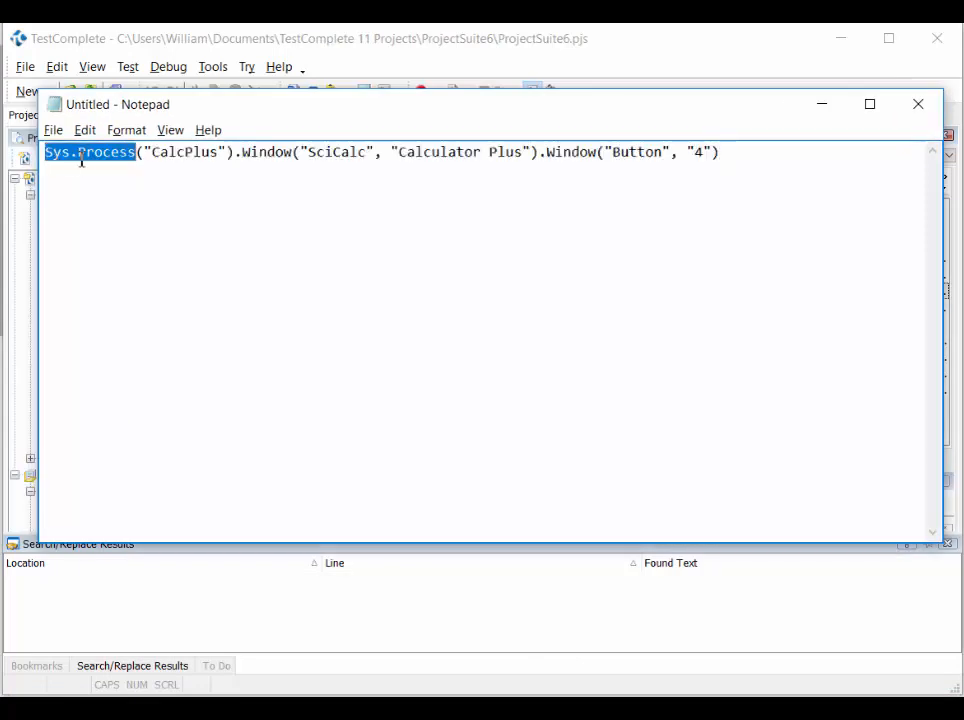
pyautogui.doubleClick(157, 161)
pyautogui.doubleClick(426, 158)
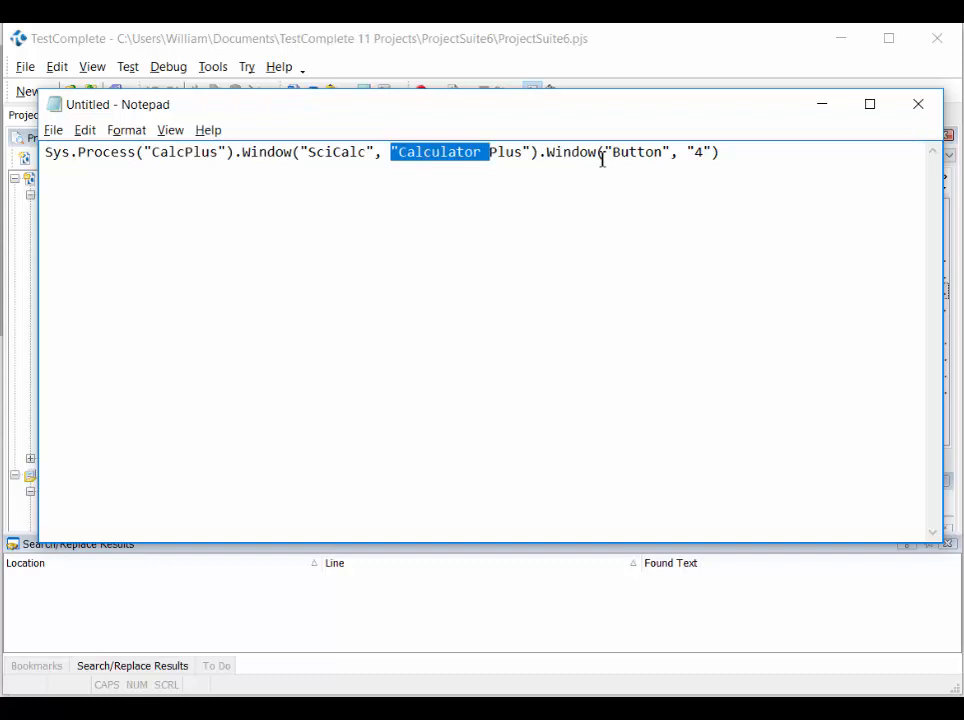
pyautogui.doubleClick(640, 152)
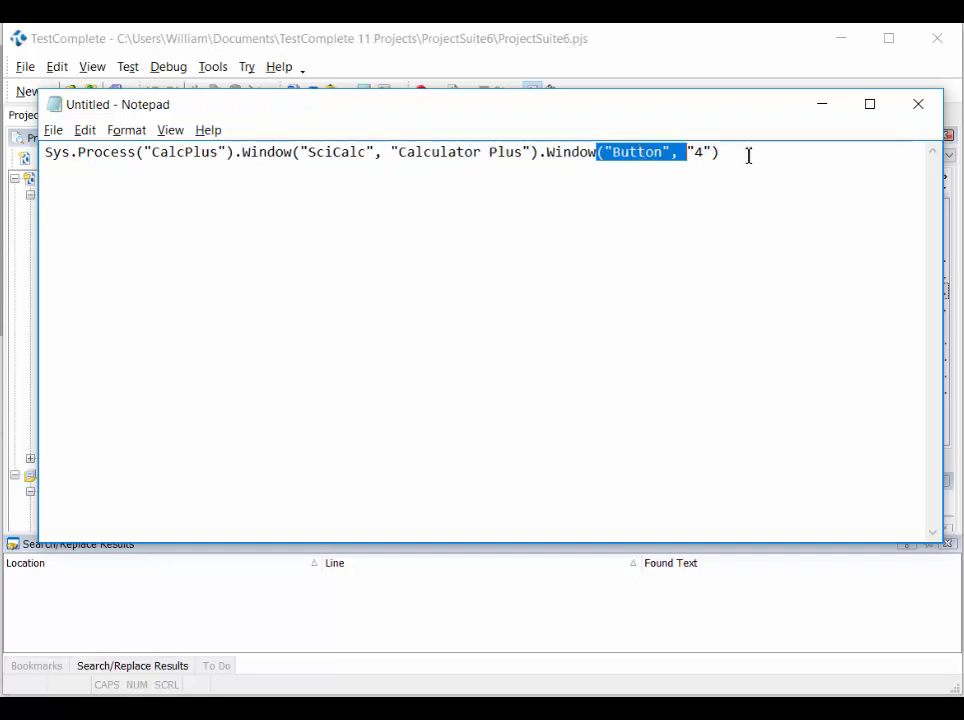
pyautogui.moveTo(749, 155); pyautogui.dragTo(47, 152)
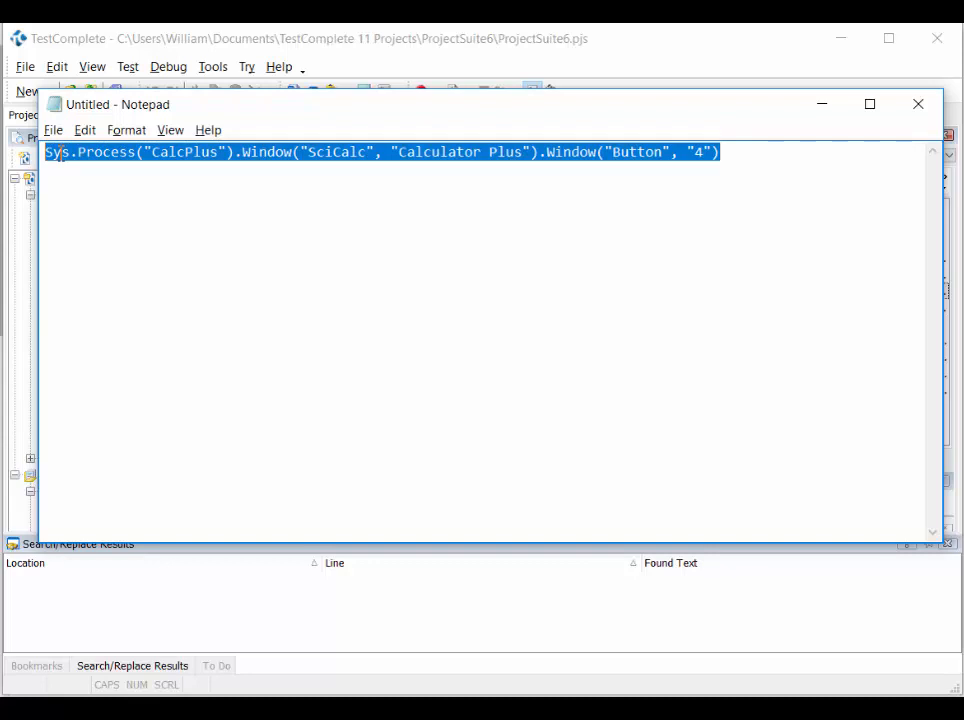
pyautogui.click(824, 110)
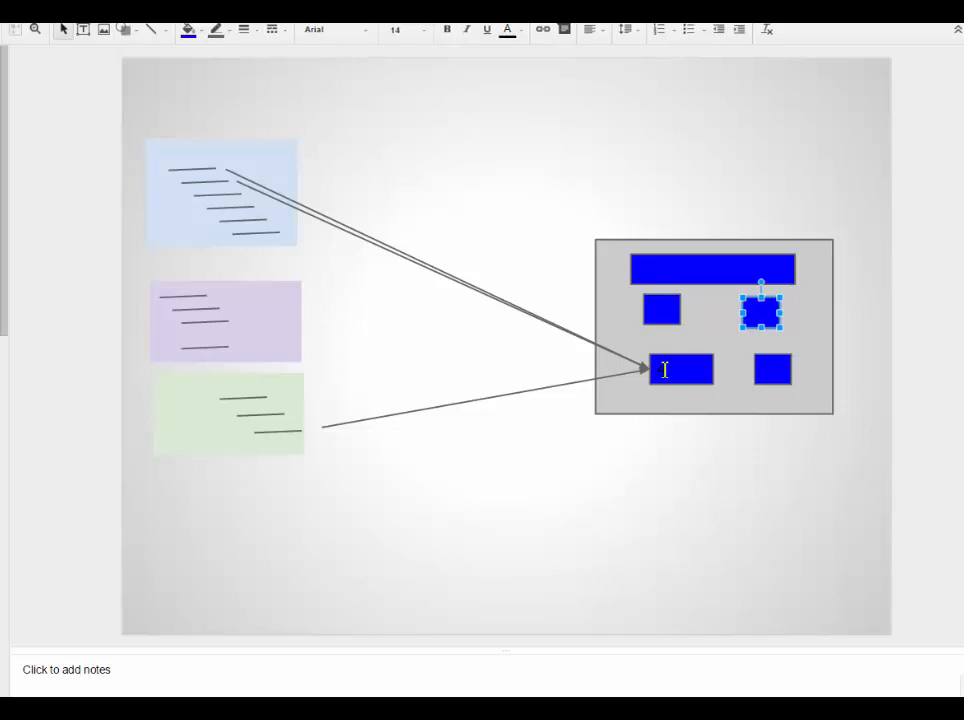
# In the slide diagram, point out the first two lines in the light blue box and relabel the blue box under the arrows "Four".
pyautogui.click(204, 169)
pyautogui.click(209, 183)
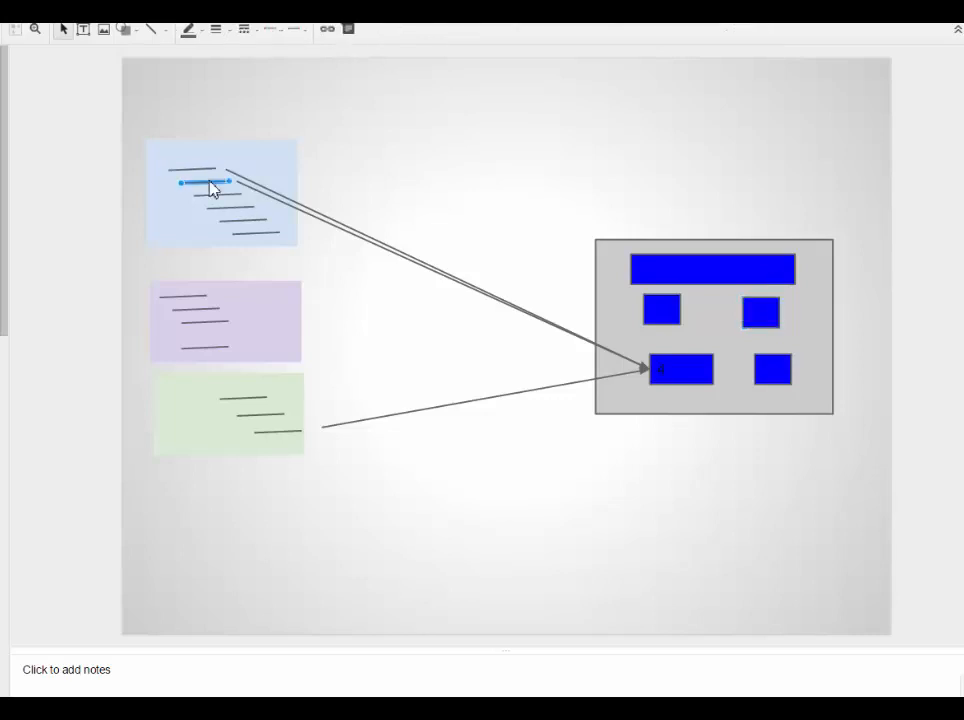
pyautogui.click(652, 380)
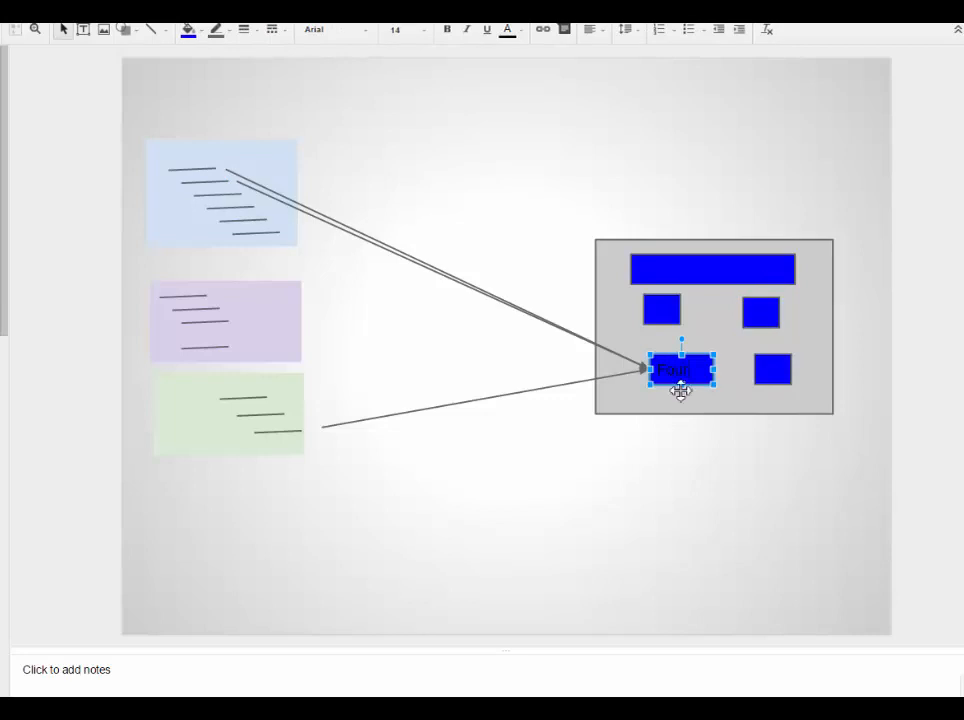
# Point out the lines in the slide diagram that refer to the Four box: the light blue box's first two and the green box's last.
pyautogui.click(203, 175)
pyautogui.click(205, 171)
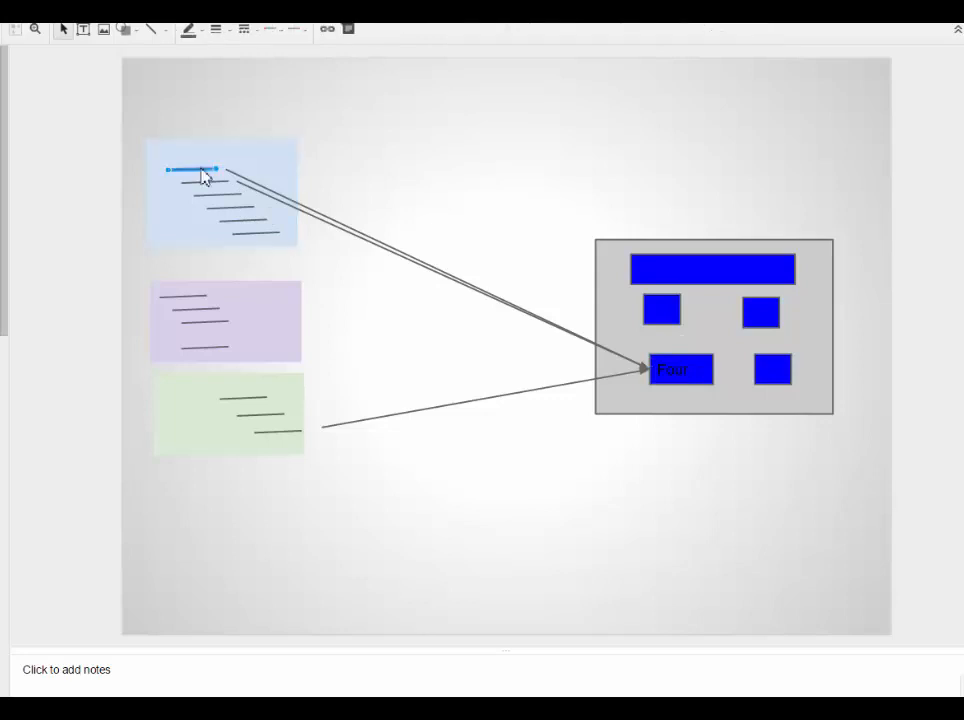
pyautogui.click(210, 183)
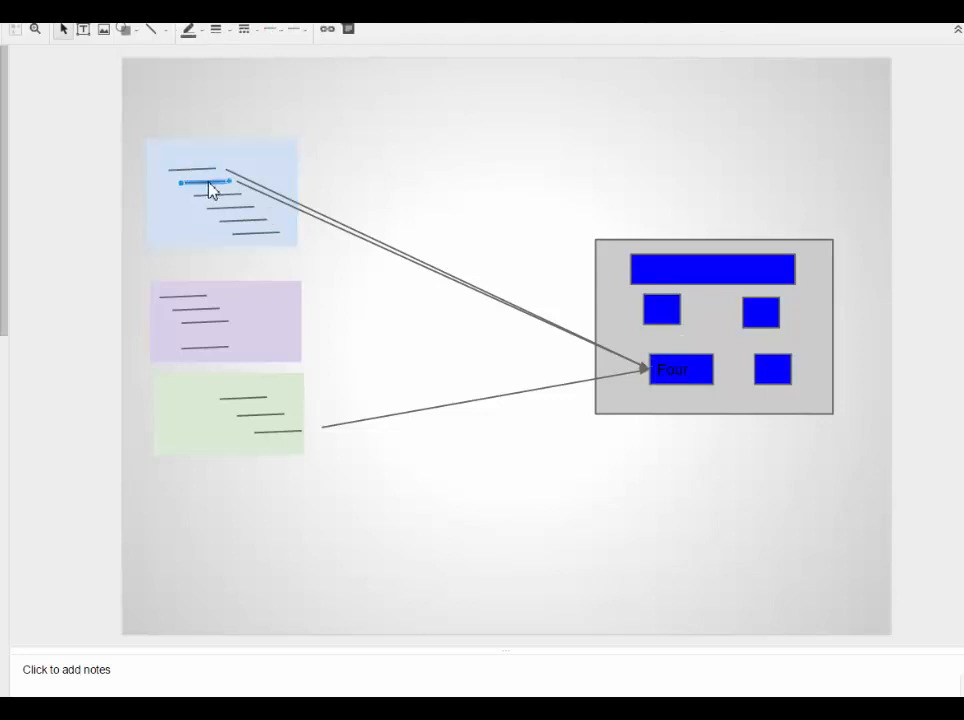
pyautogui.click(266, 432)
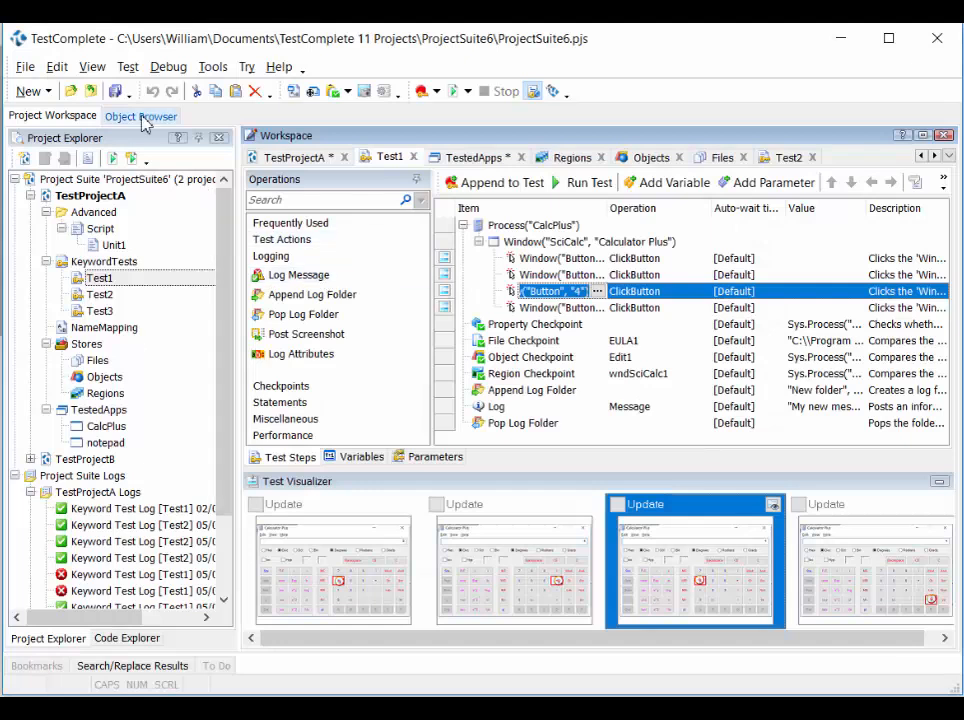
# Return to the Notepad document and delete the calculator object name from it.
pyautogui.click(109, 448)
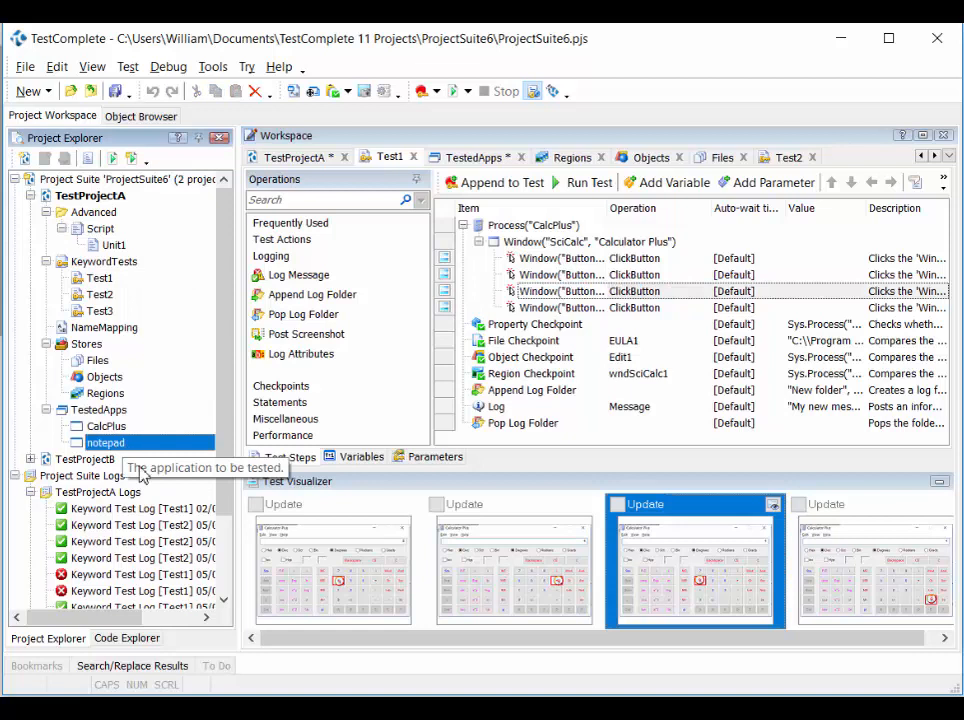
pyautogui.click(335, 710)
pyautogui.click(440, 655)
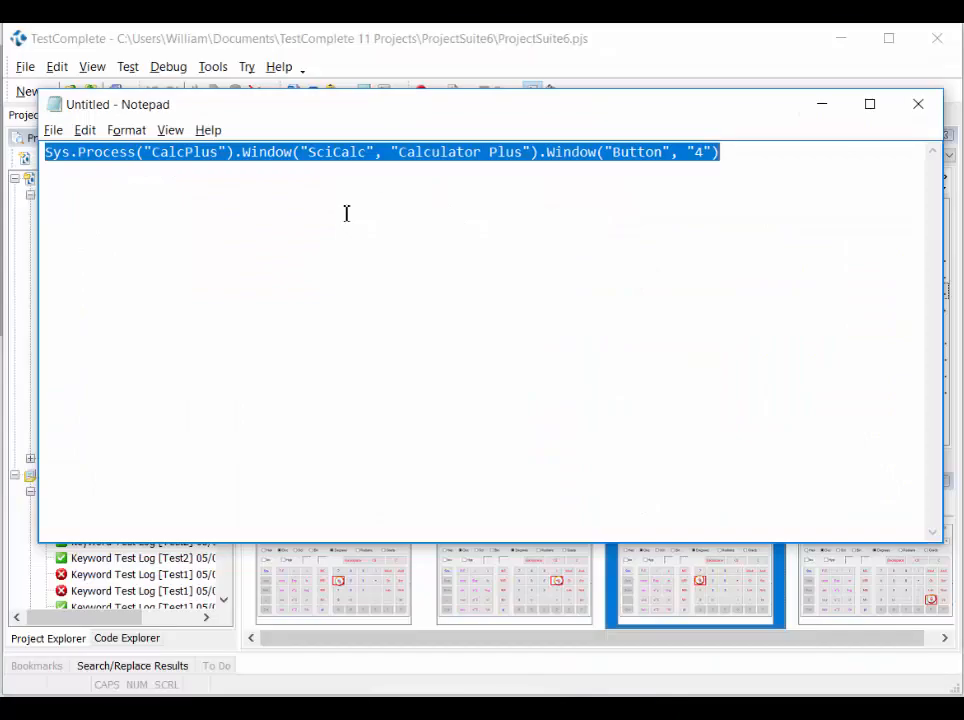
pyautogui.press('Delete')
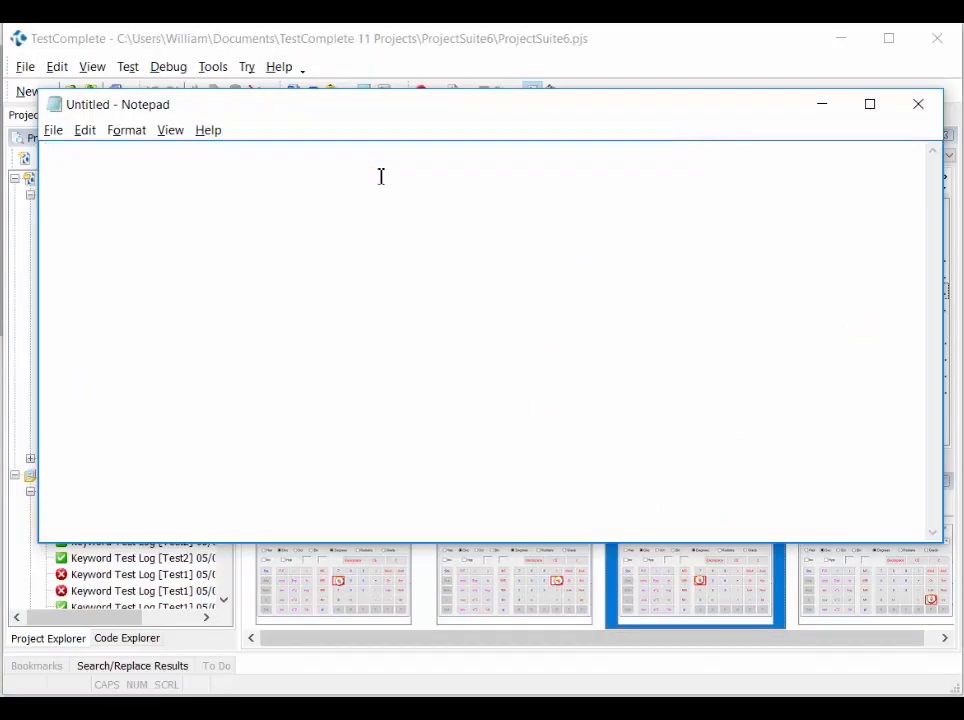
# In TestComplete's Object Browser, expand the notepad process with index 2 down to its Edit control and show that control's properties.
pyautogui.click(376, 60)
pyautogui.click(137, 117)
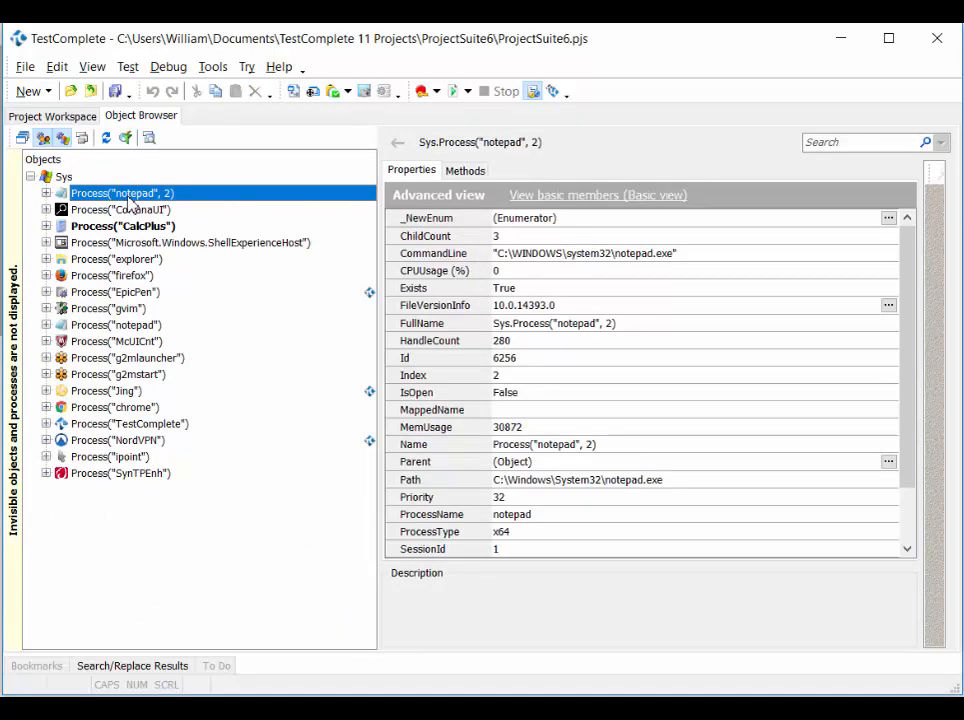
pyautogui.click(46, 193)
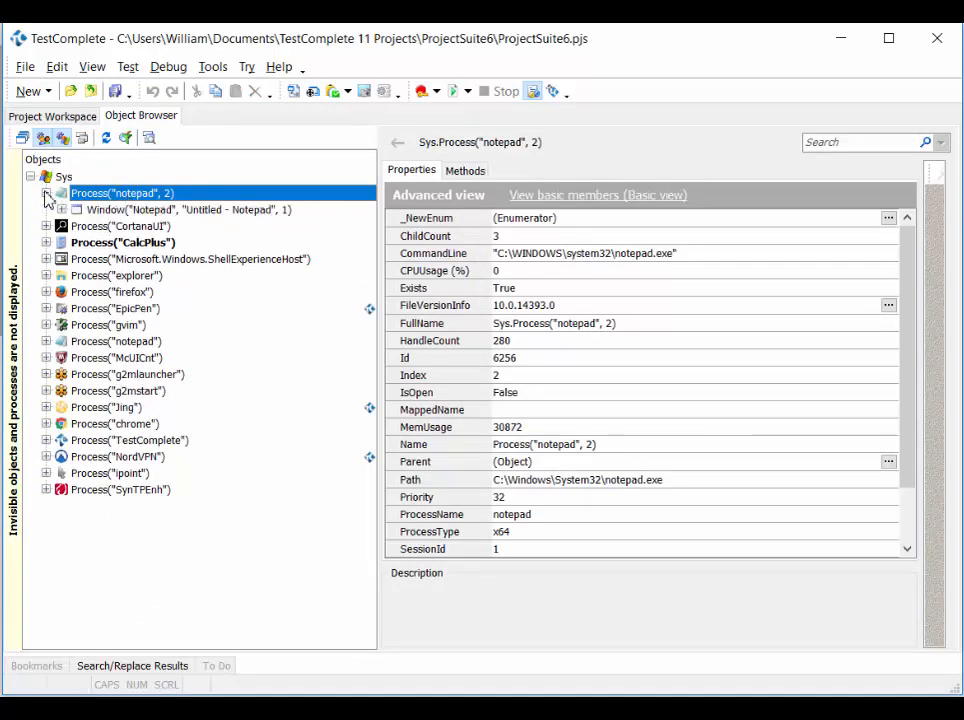
pyautogui.click(61, 209)
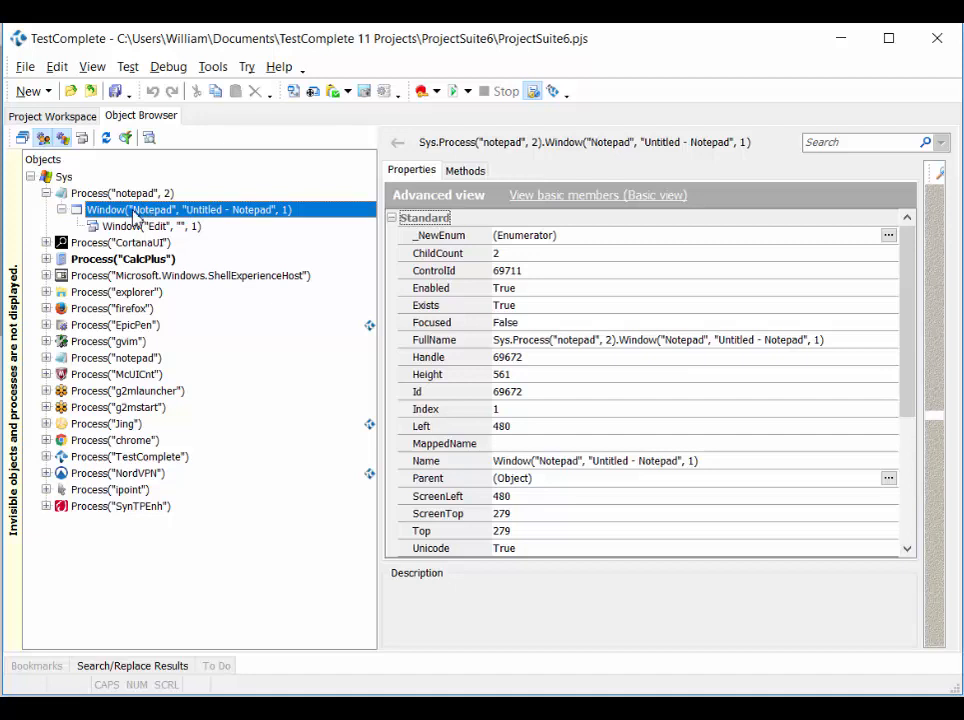
pyautogui.click(147, 226)
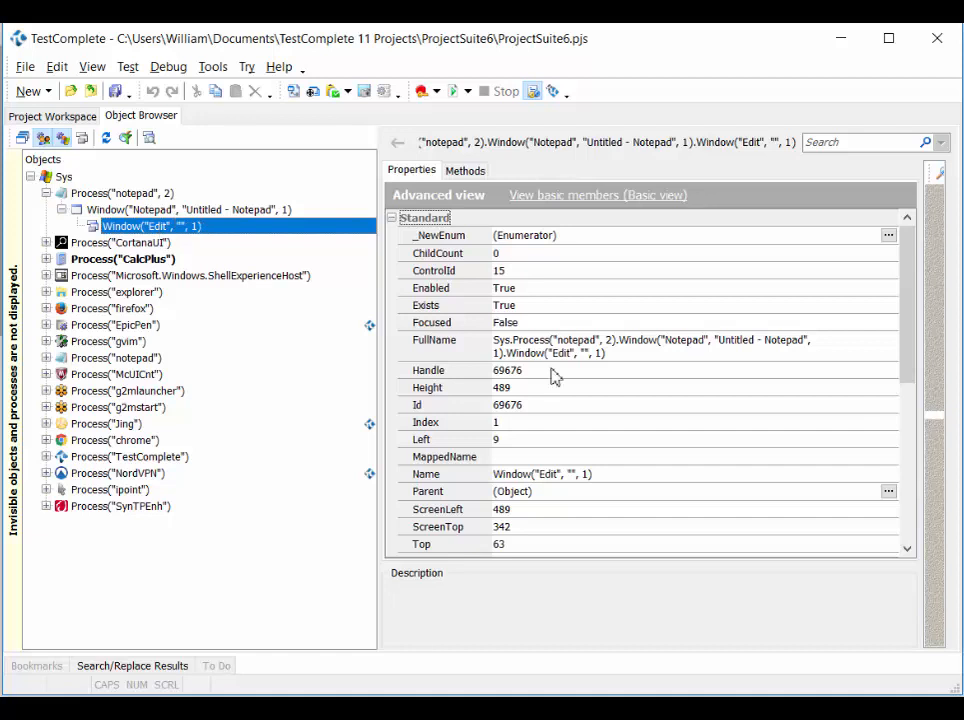
# Copy the Edit control's FullName value and paste it into the Notepad document.
pyautogui.click(507, 346)
pyautogui.click(508, 345)
pyautogui.hotkey('ctrl', 'c')
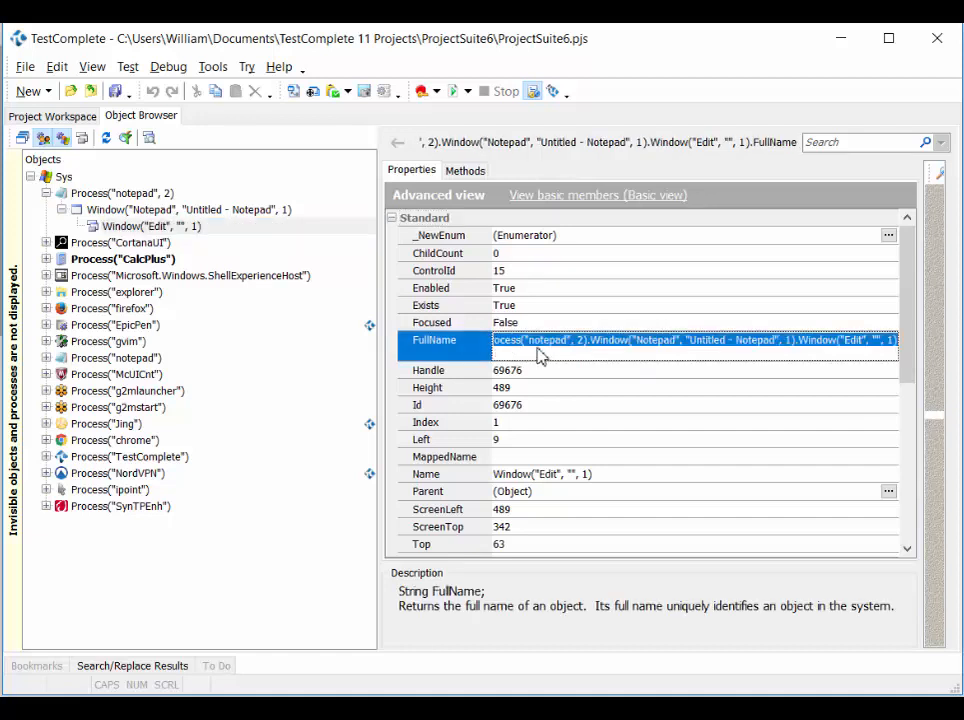
pyautogui.hotkey('alt', 'Tab')
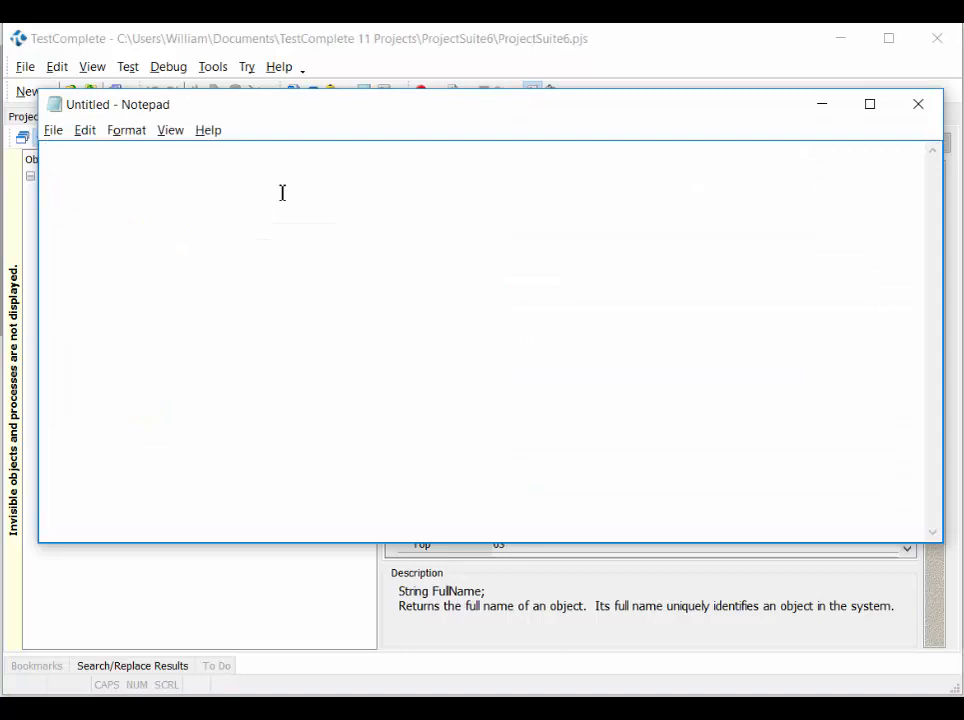
pyautogui.hotkey('ctrl', 'v')
# Highlight the parts of the pasted name in turn: process, window, Edit control and the "Untitled - Notepad" caption.
pyautogui.doubleClick(65, 155)
pyautogui.doubleClick(151, 152)
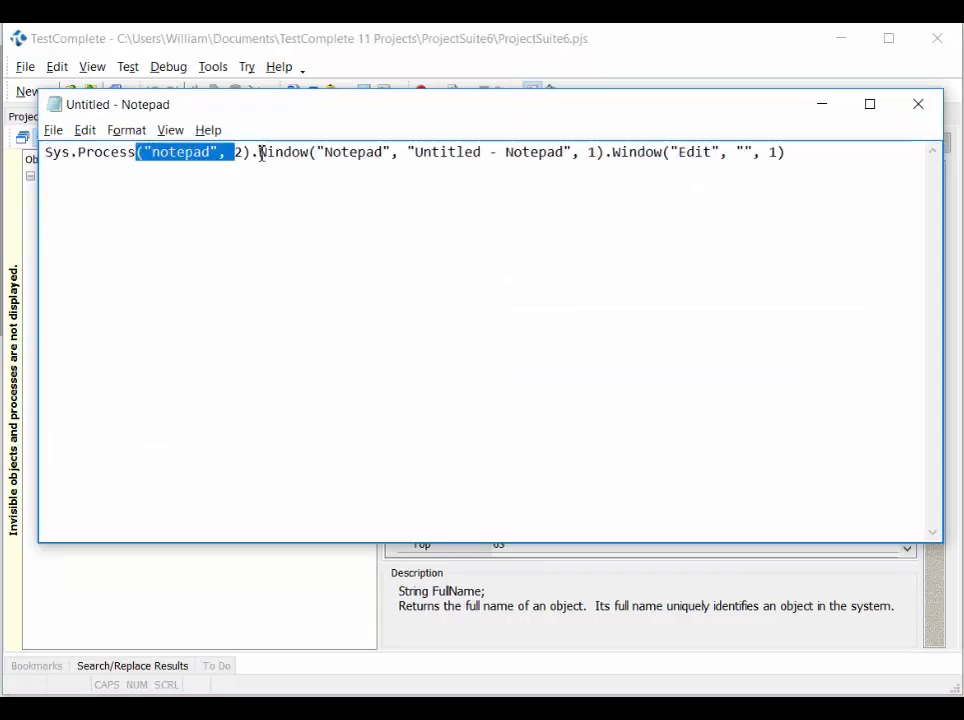
pyautogui.moveTo(259, 152); pyautogui.dragTo(786, 159)
pyautogui.click(446, 155)
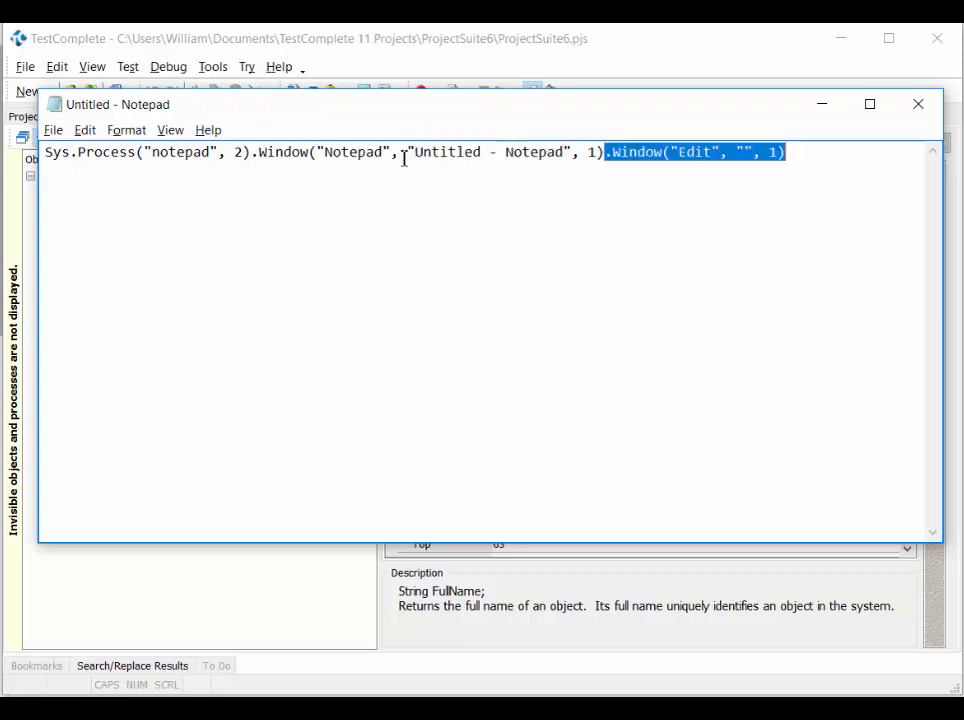
pyautogui.moveTo(415, 157); pyautogui.dragTo(572, 155)
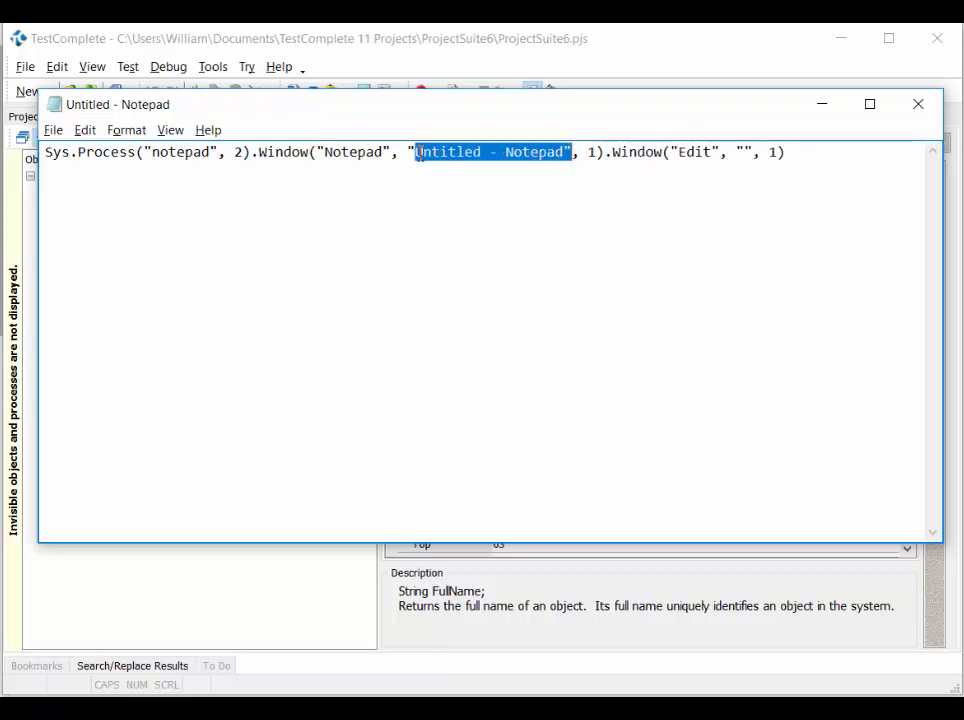
pyautogui.moveTo(562, 163); pyautogui.dragTo(575, 161)
# Save the Notepad document containing the pasted Edit control name as temp.txt in the Scratch folder.
pyautogui.click(337, 712)
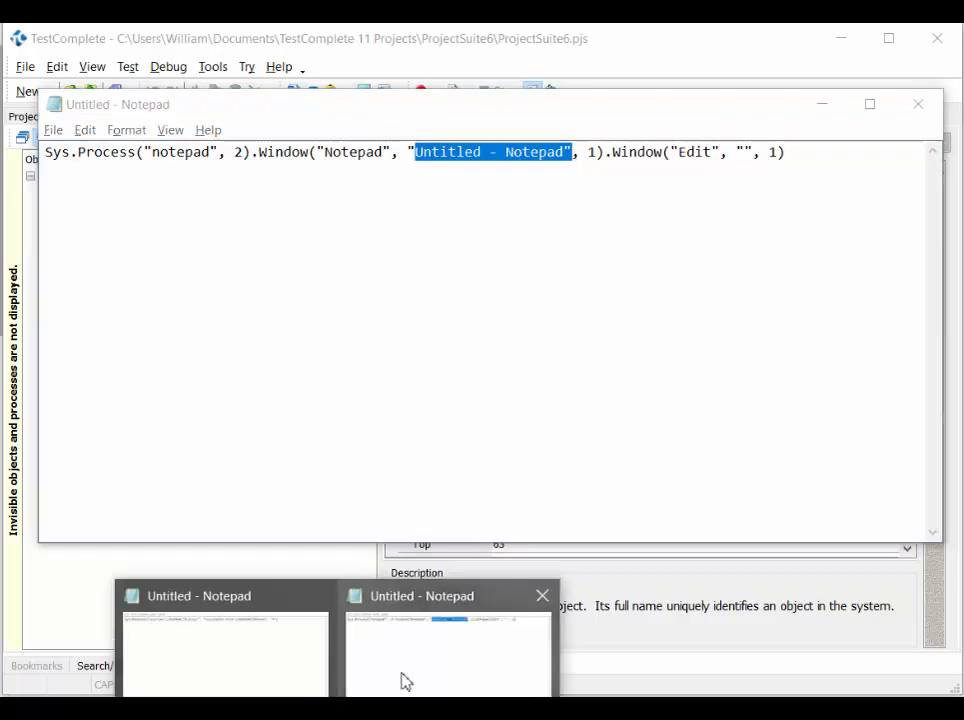
pyautogui.click(405, 682)
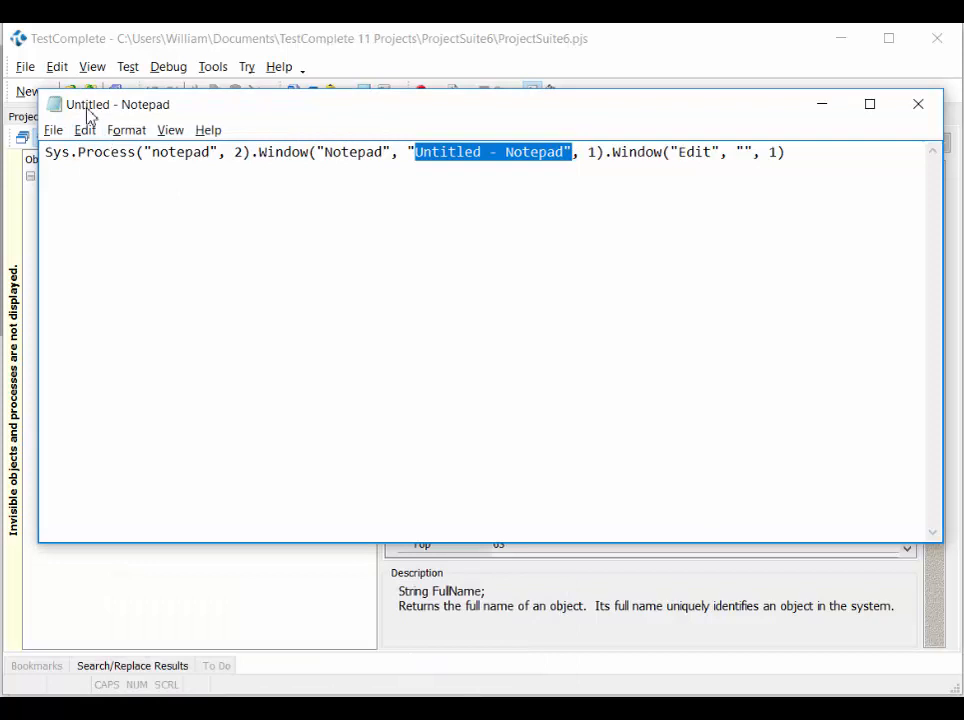
pyautogui.click(53, 130)
pyautogui.click(455, 322)
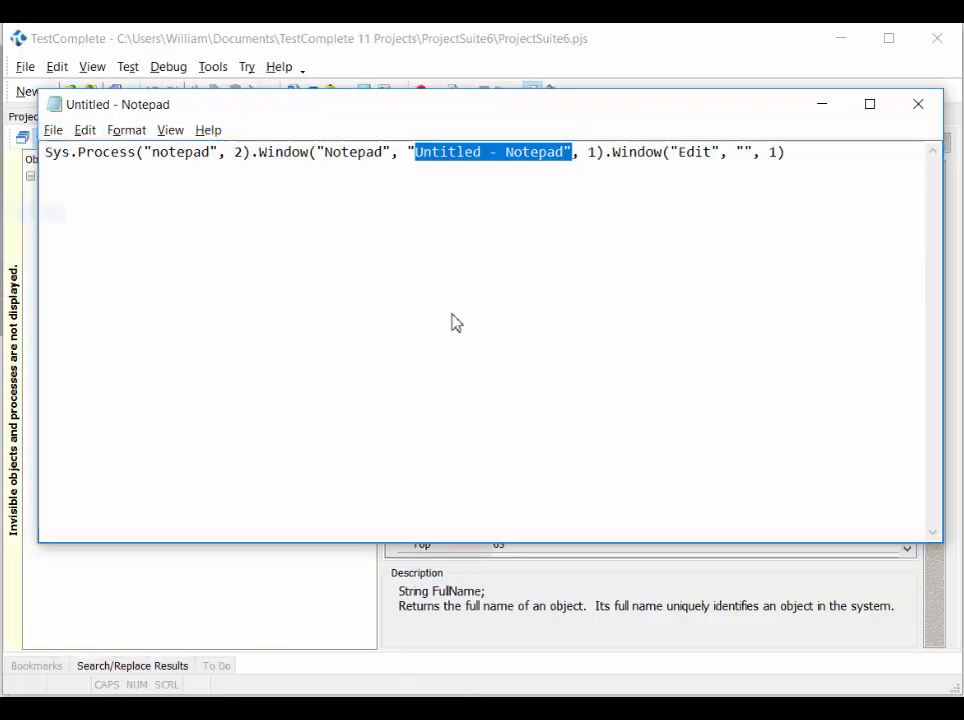
pyautogui.click(185, 524)
pyautogui.press('BackSpace')
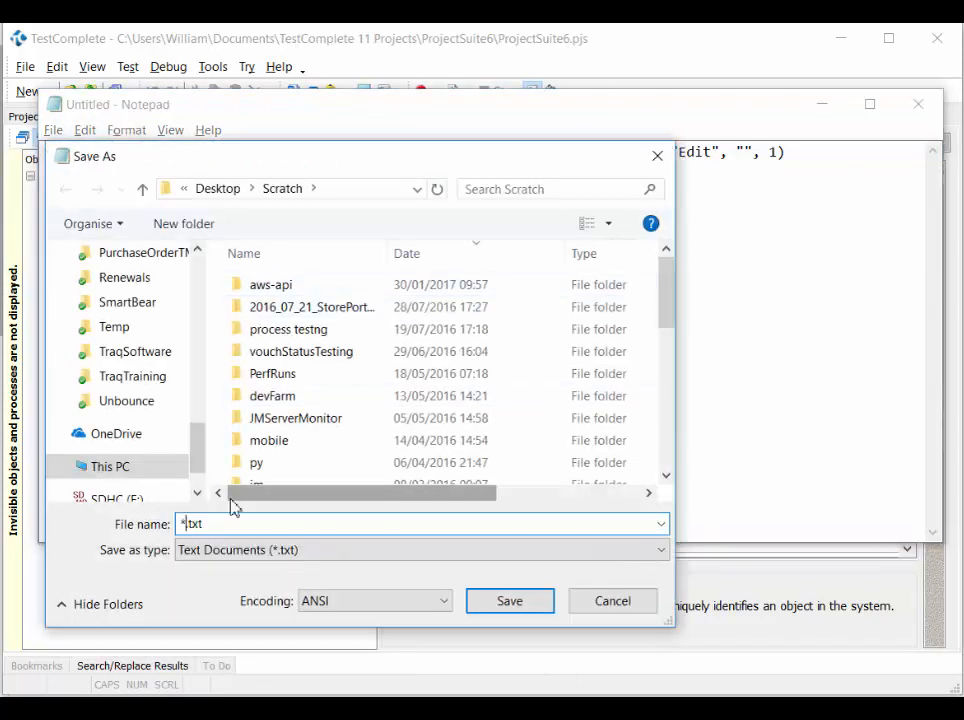
pyautogui.write('temp')
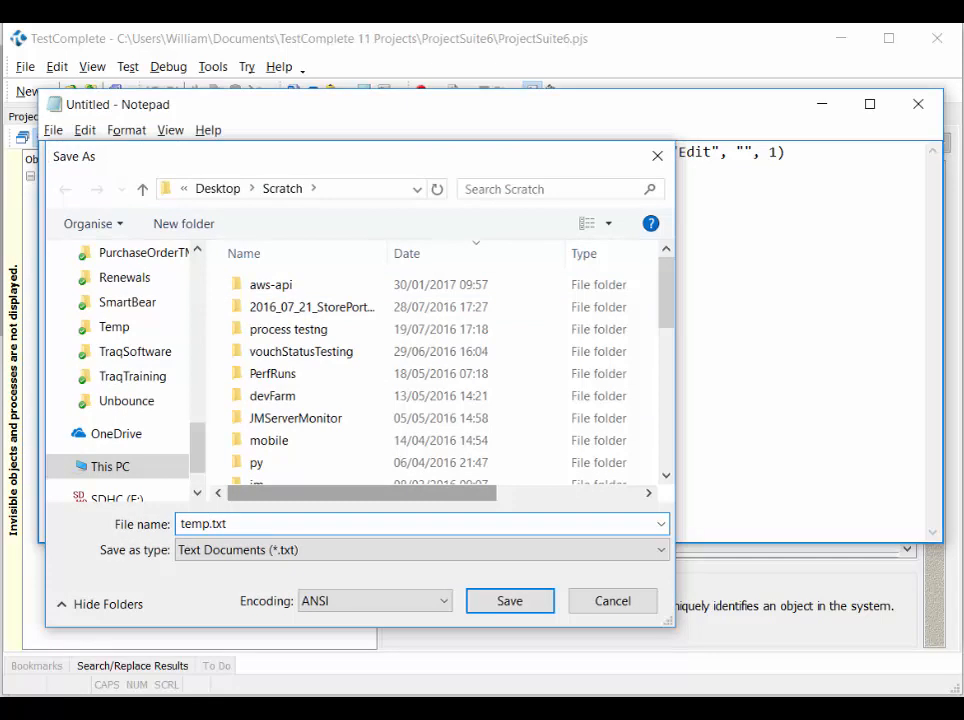
pyautogui.press('Return')
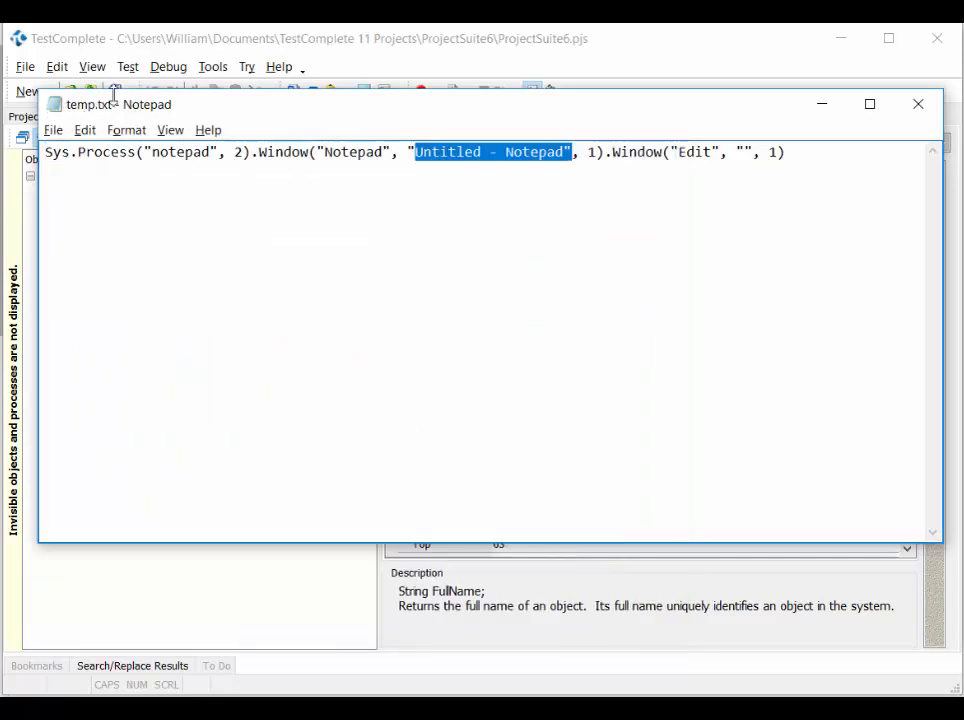
# Move the Notepad window aside, refresh TestComplete's Object Browser and show the properties of the notepad process's main window.
pyautogui.moveTo(121, 106); pyautogui.dragTo(230, 308)
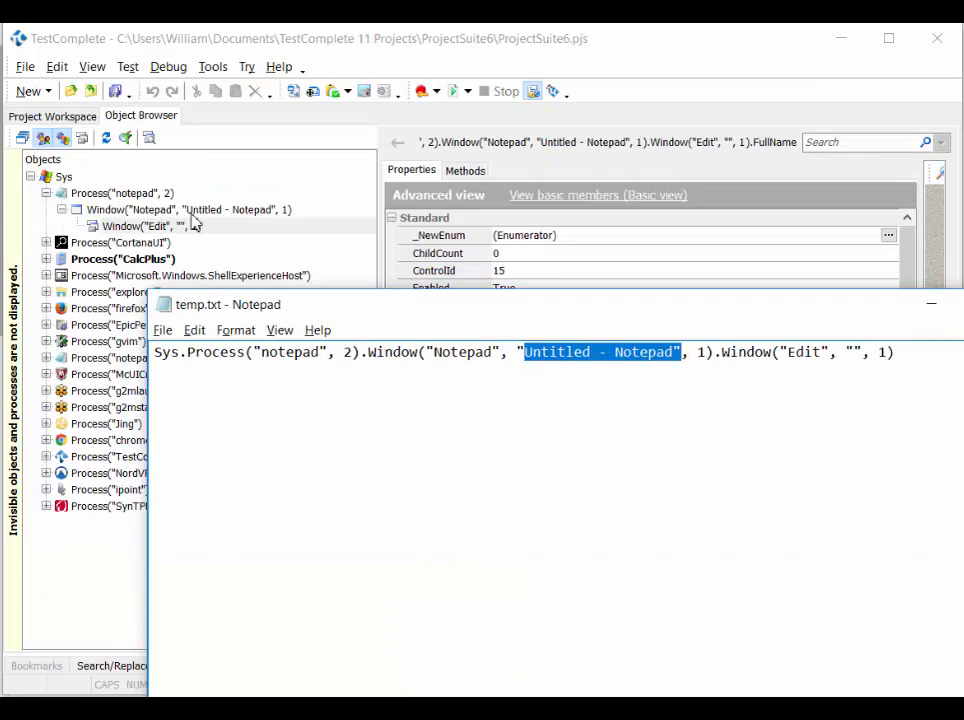
pyautogui.click(107, 140)
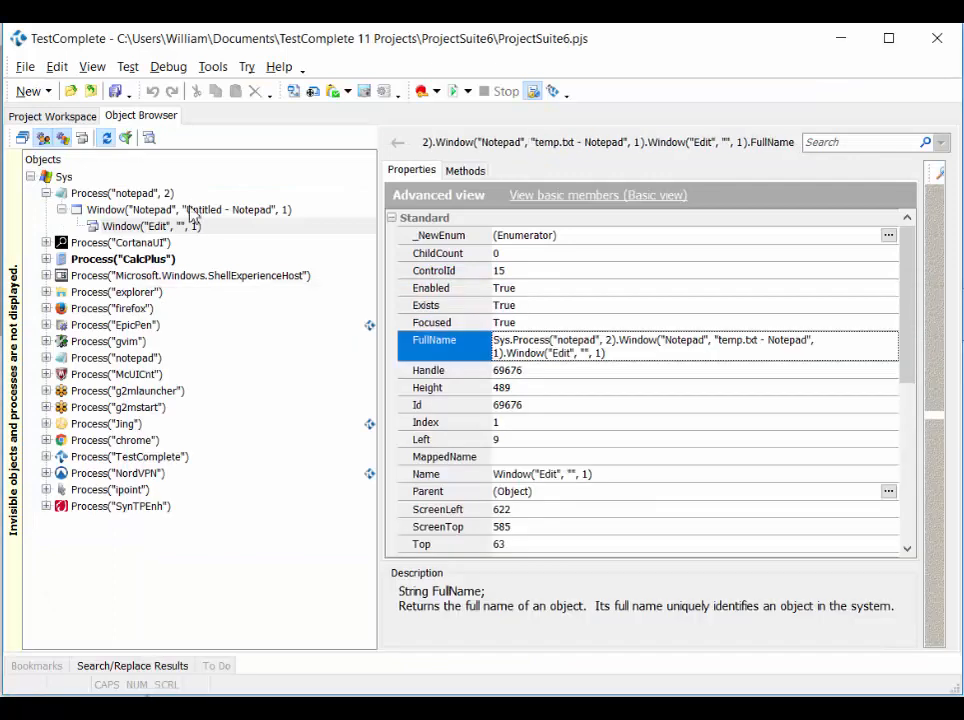
pyautogui.click(106, 138)
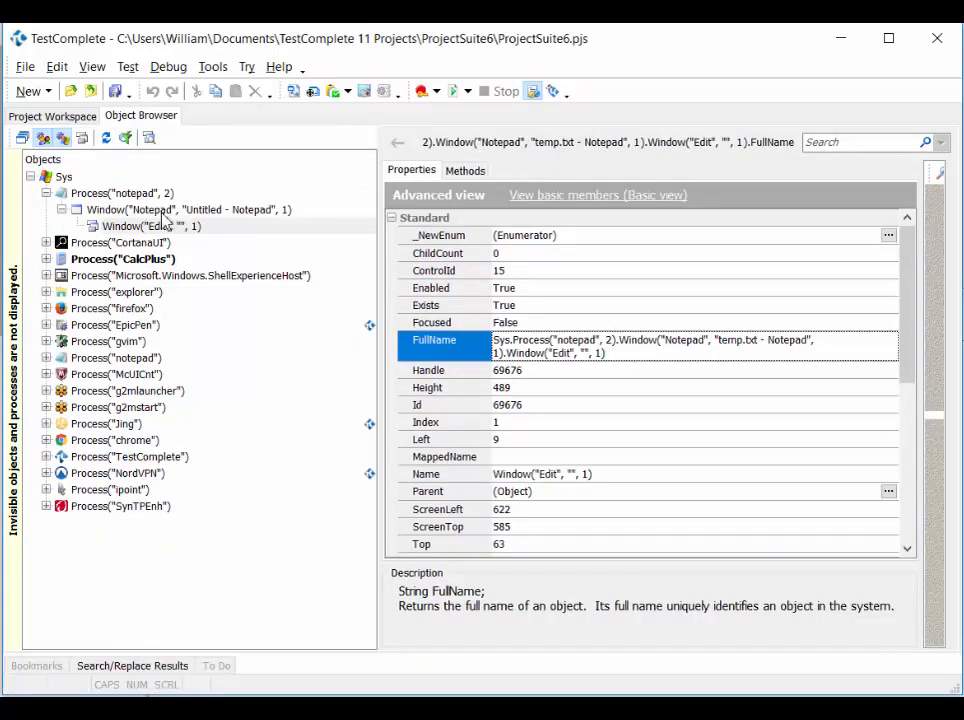
pyautogui.click(106, 139)
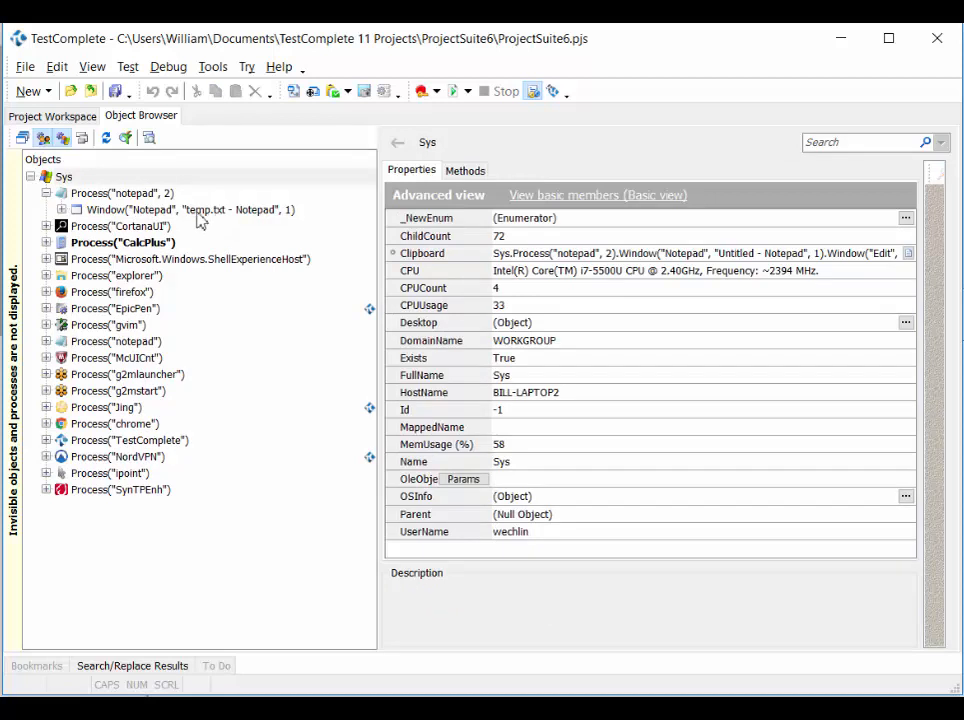
pyautogui.click(210, 212)
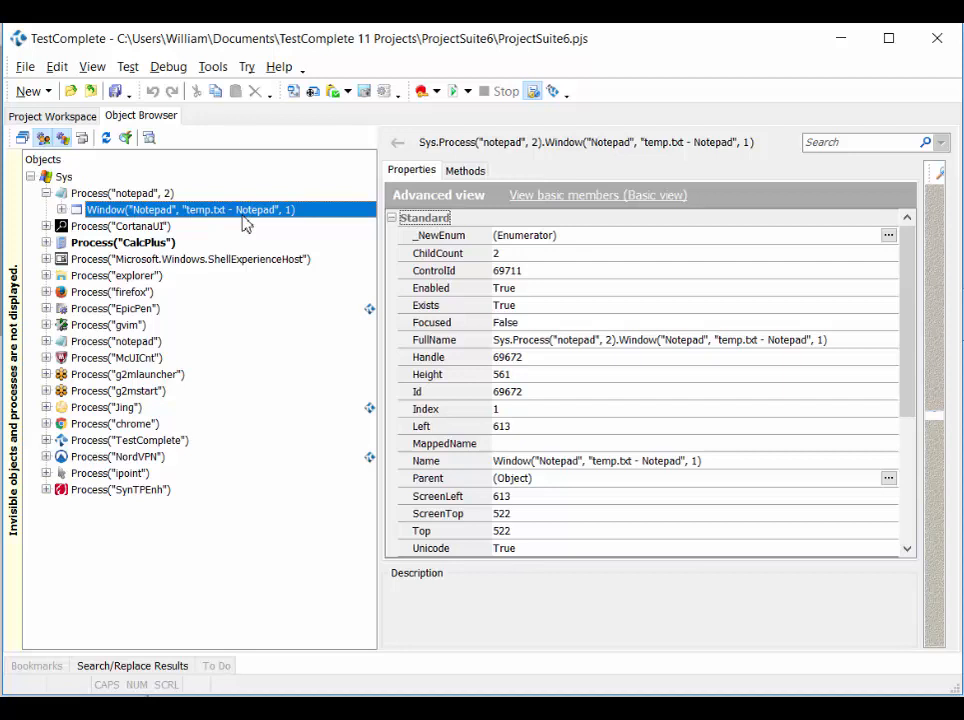
# Return to temp.txt in Notepad and highlight the whole object name, its "Untitled - Notepad" caption part, and the whole name again.
pyautogui.hotkey('alt', 'Tab')
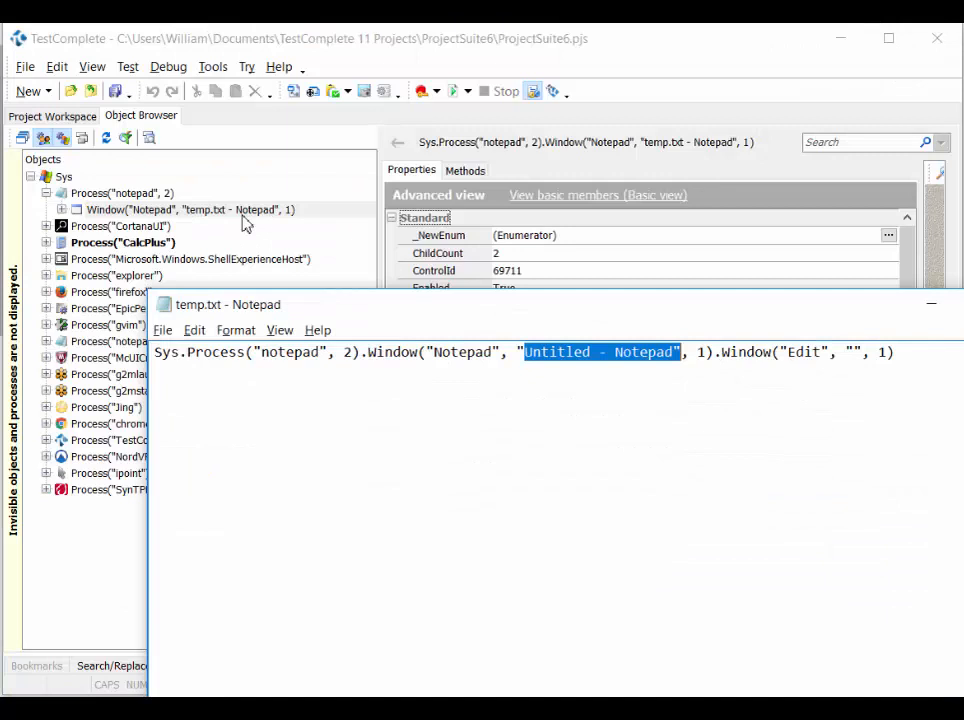
pyautogui.click(293, 355)
pyautogui.moveTo(156, 352); pyautogui.dragTo(926, 355)
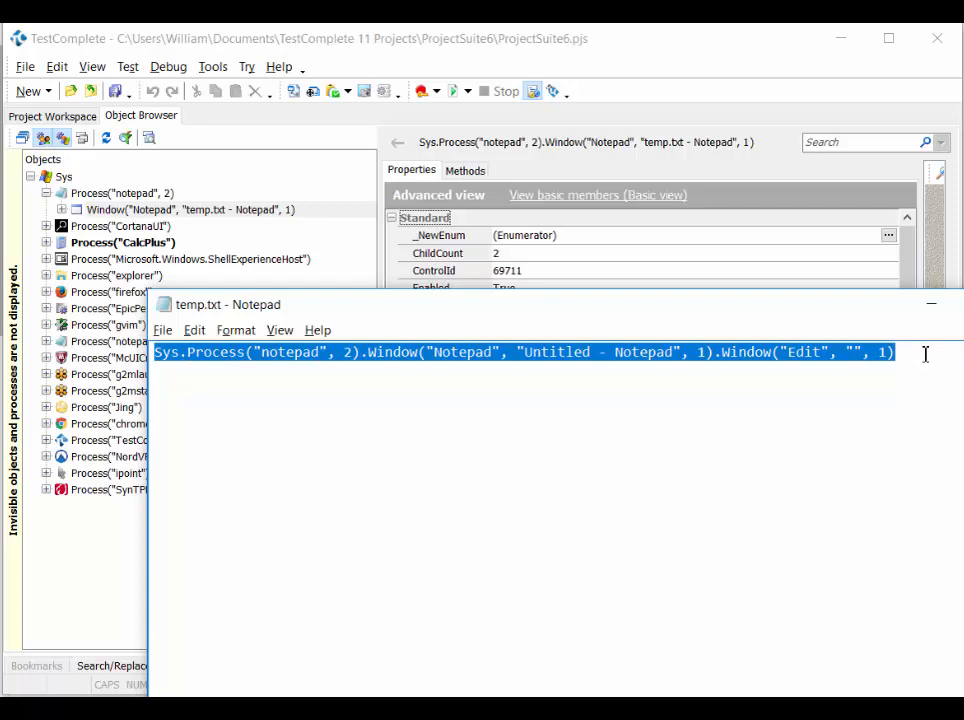
pyautogui.moveTo(697, 352); pyautogui.dragTo(615, 353)
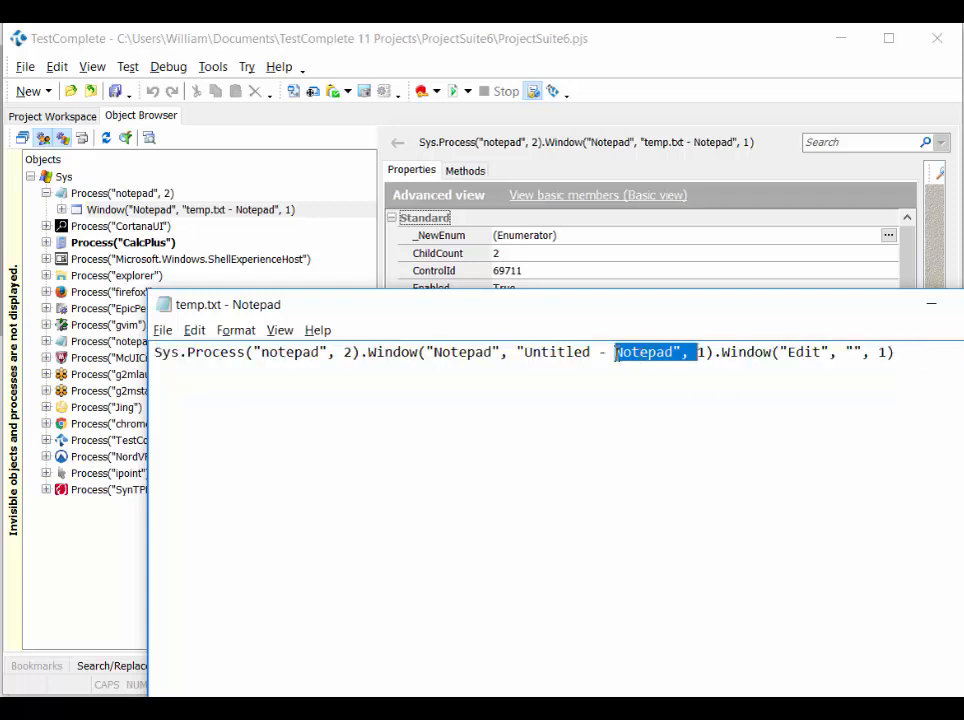
pyautogui.doubleClick(556, 352)
pyautogui.click(575, 352)
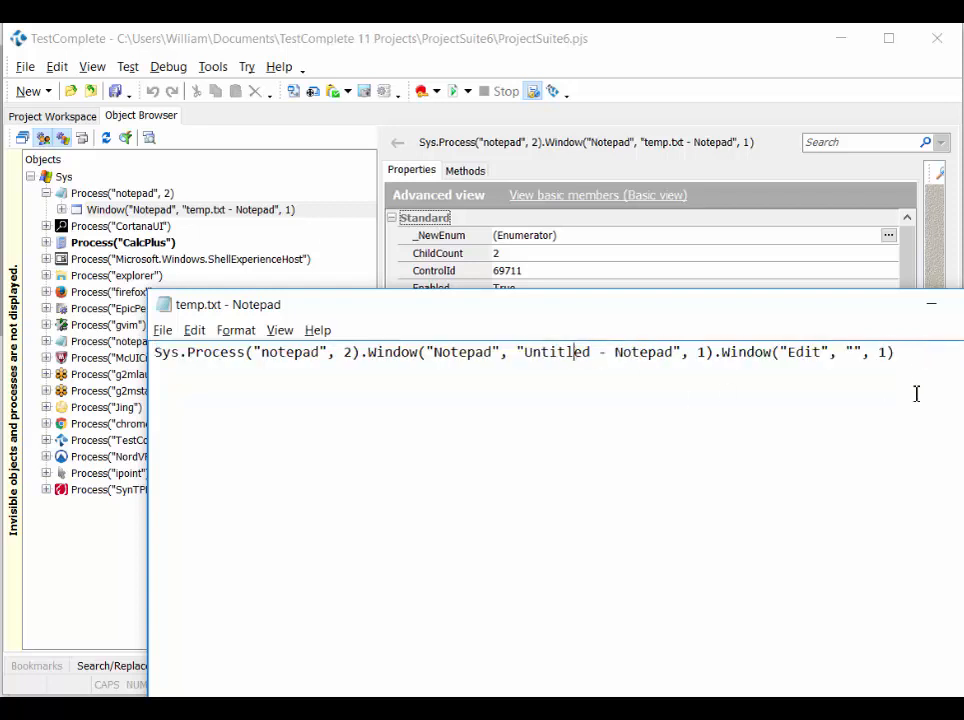
pyautogui.moveTo(895, 352); pyautogui.dragTo(150, 366)
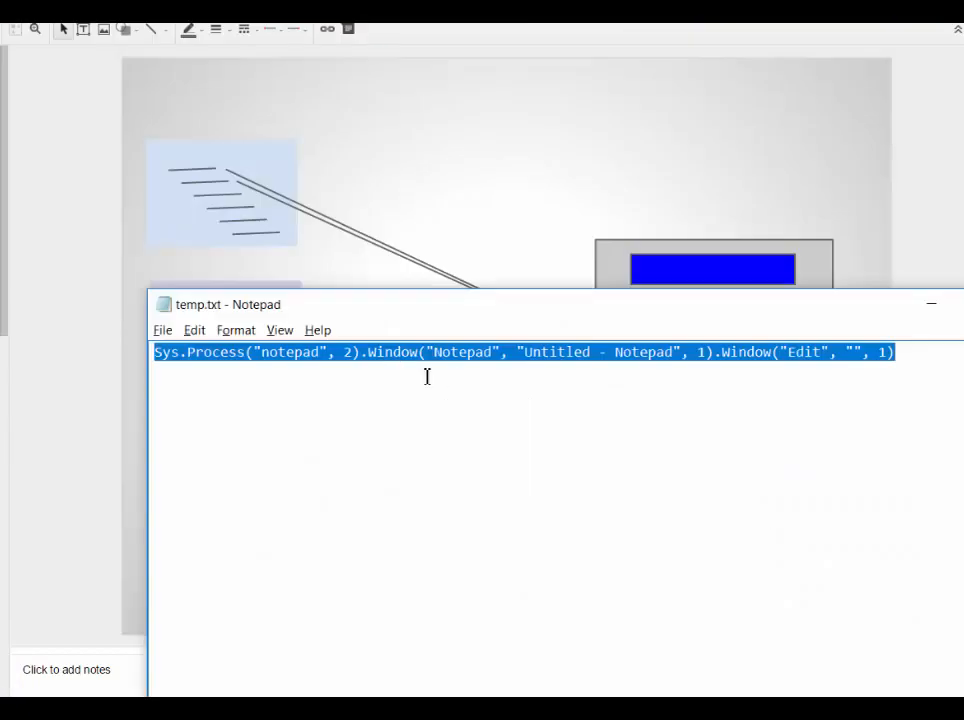
# Replace "Untitled" with "temp.txt" in the object name's window caption and highlight the whole line.
pyautogui.click(525, 365)
pyautogui.moveTo(526, 358); pyautogui.dragTo(595, 356)
pyautogui.write('tet')
pyautogui.press('BackSpace')
pyautogui.write('mp.txt')
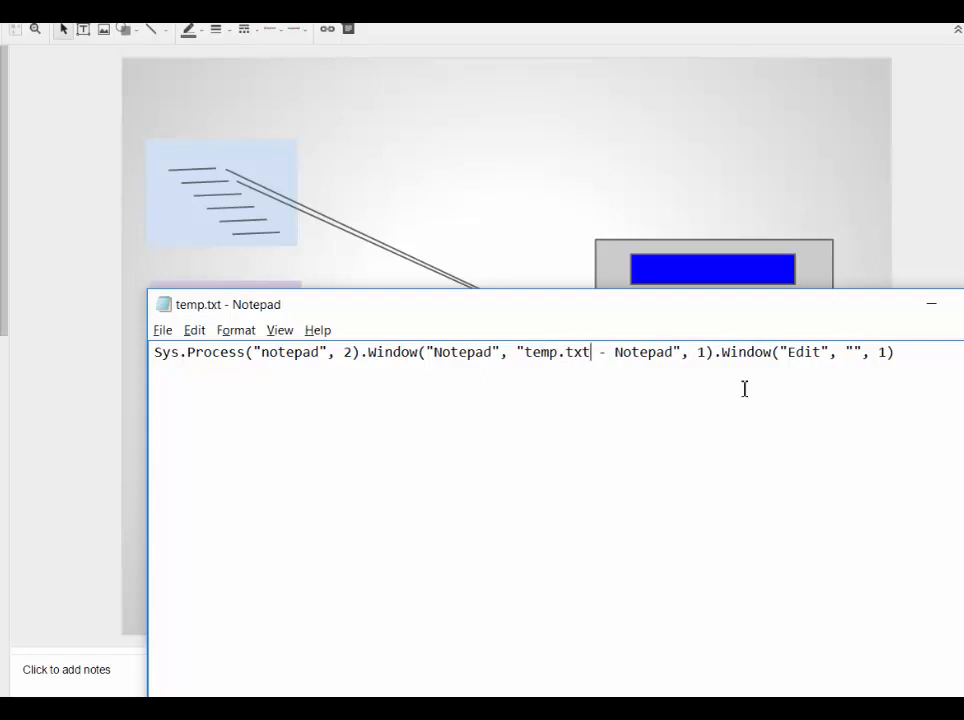
pyautogui.moveTo(903, 360); pyautogui.dragTo(159, 363)
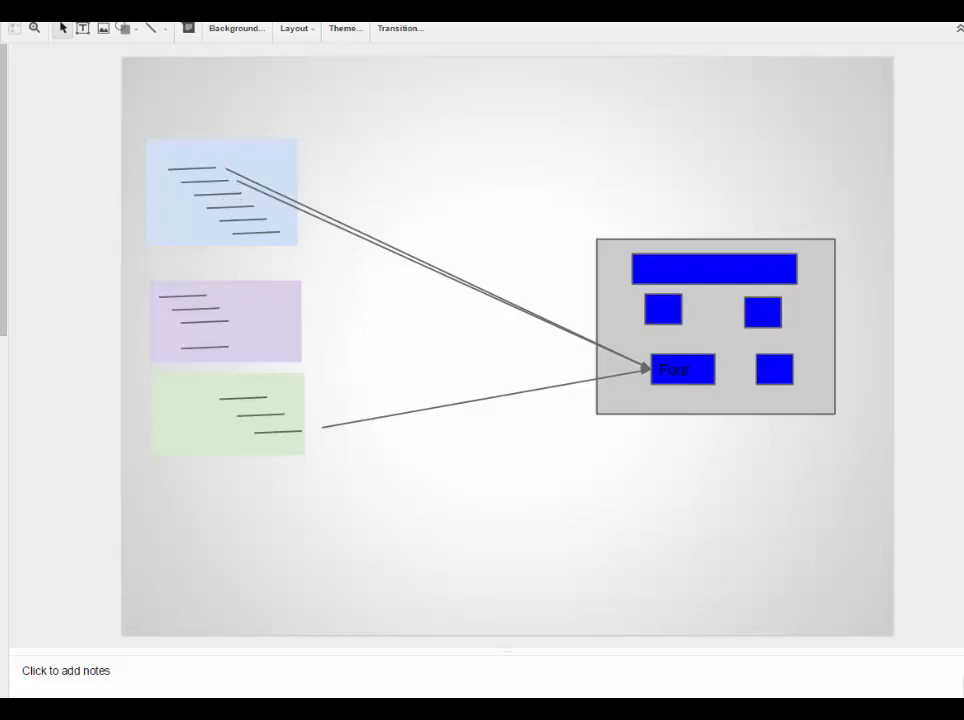
# Switch to TestComplete's project workspace and inspect the object name of the button "4" ClickButton operation in Test1.
pyautogui.press('super+Tab')
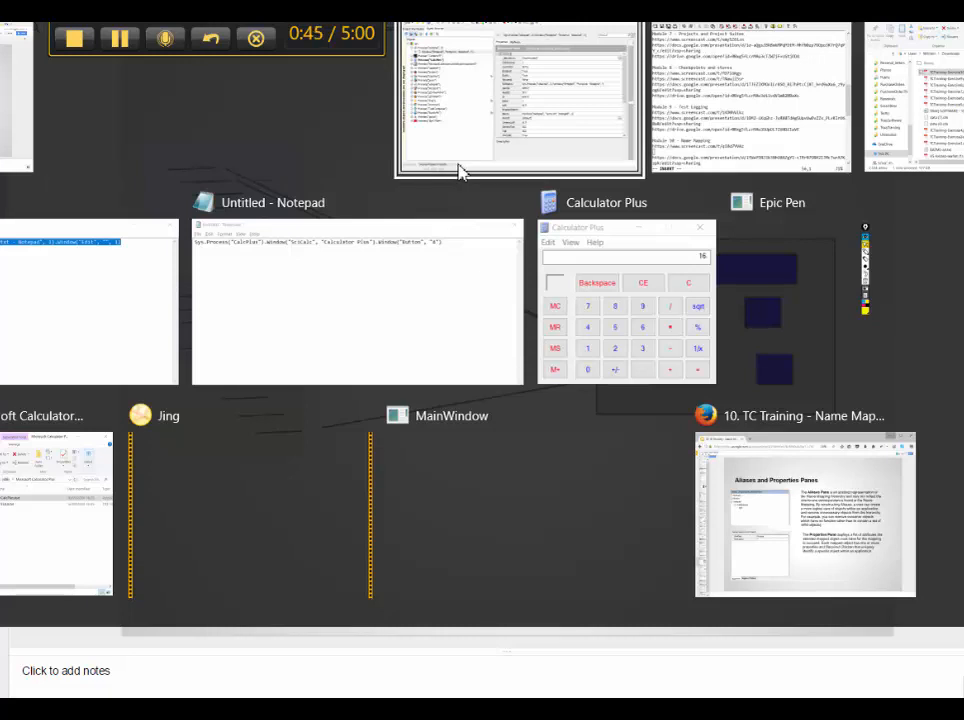
pyautogui.click(458, 166)
pyautogui.click(70, 117)
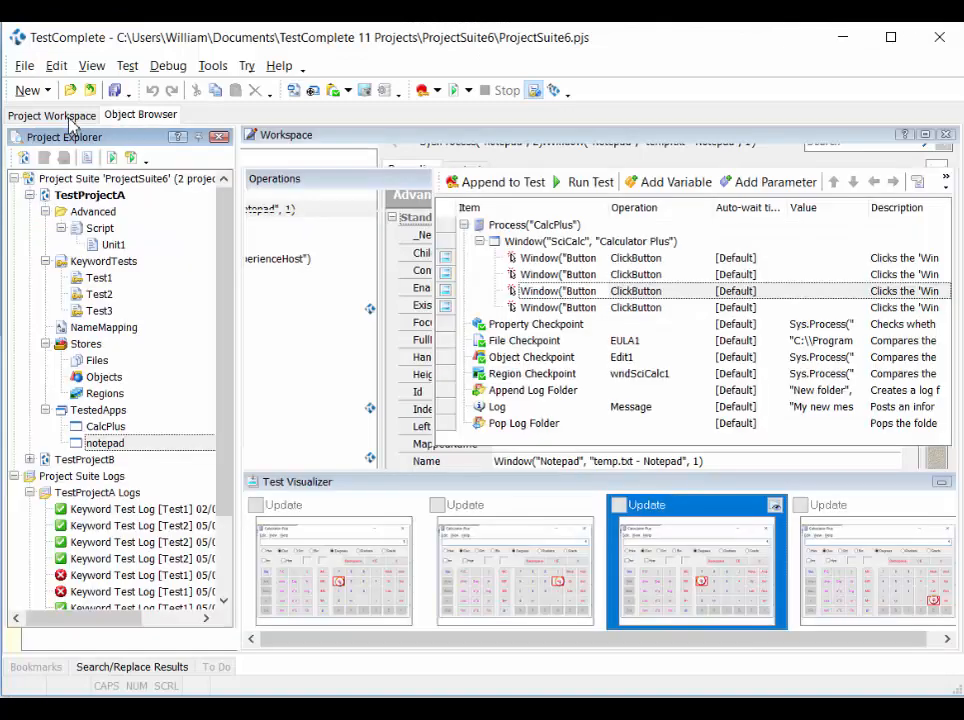
pyautogui.moveTo(636, 291); pyautogui.dragTo(584, 297)
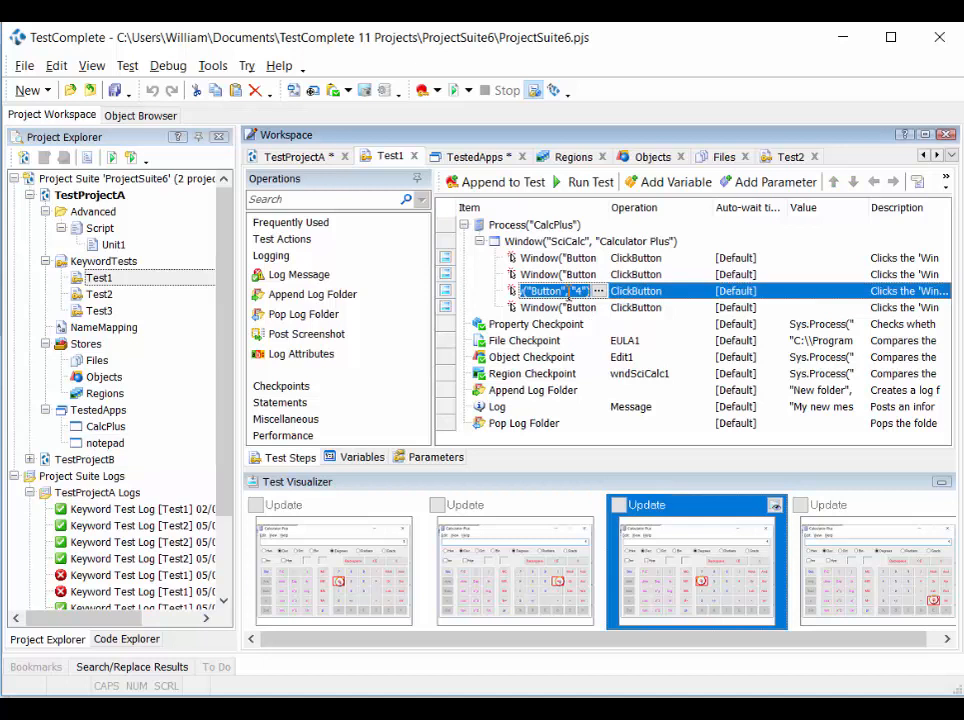
pyautogui.moveTo(583, 292); pyautogui.dragTo(146, 120)
# In the Object Browser, expand the CalcPlus process, examine the FullName of its Static control with index 2, and return to the project workspace.
pyautogui.click(146, 120)
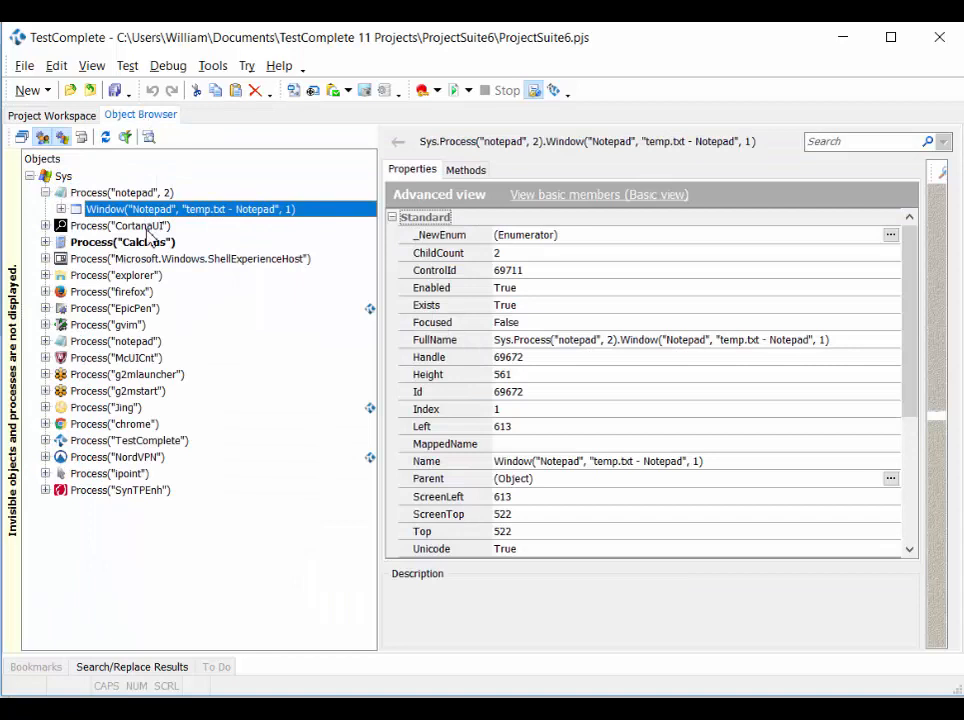
pyautogui.doubleClick(110, 242)
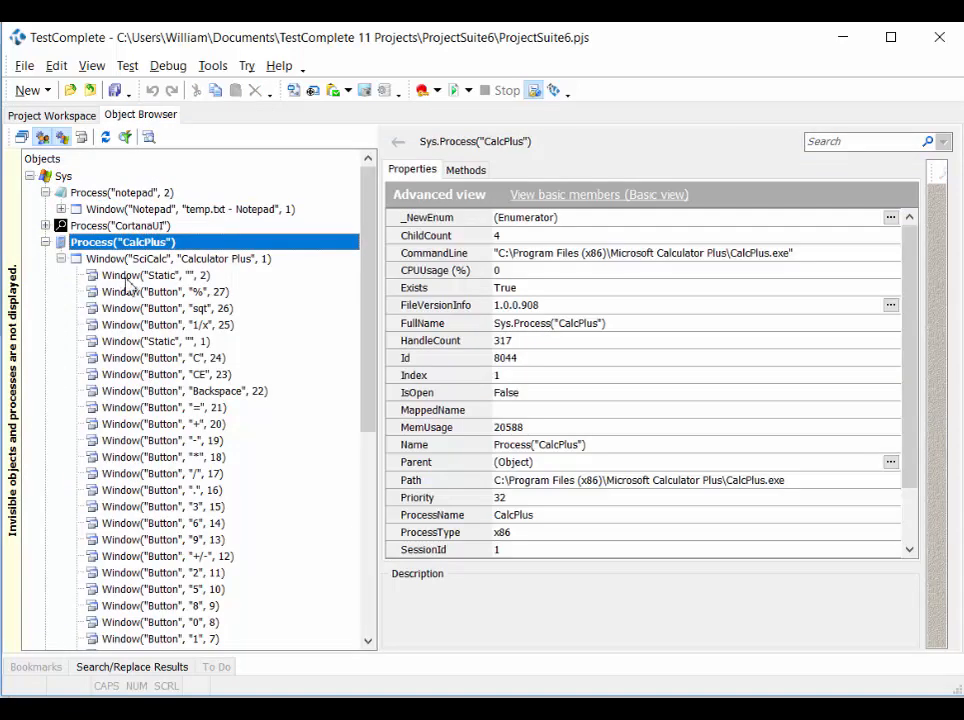
pyautogui.click(160, 276)
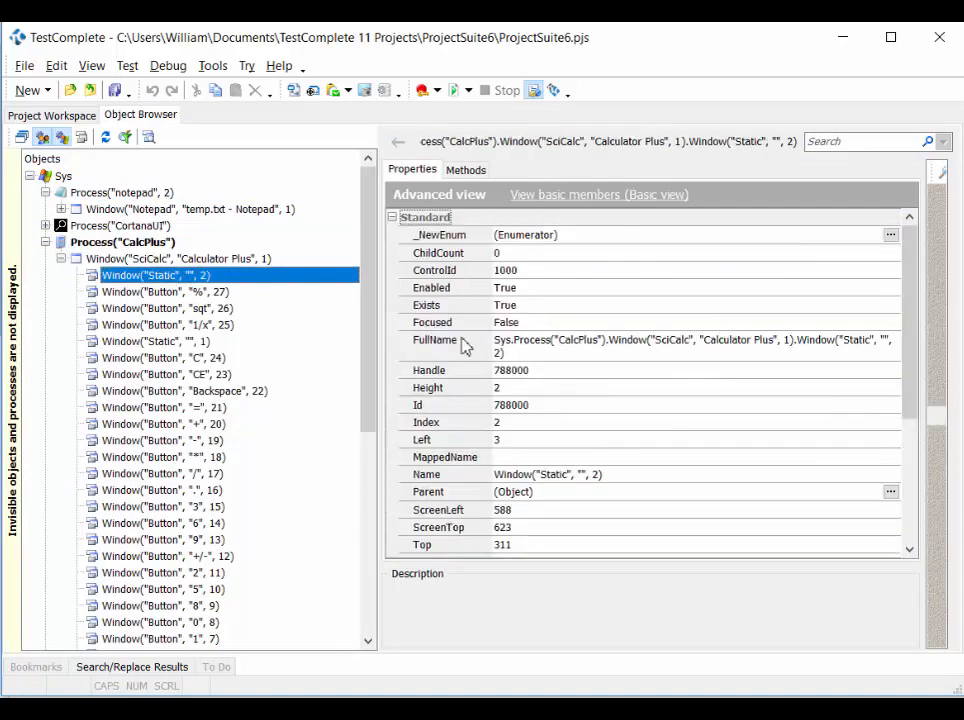
pyautogui.click(517, 353)
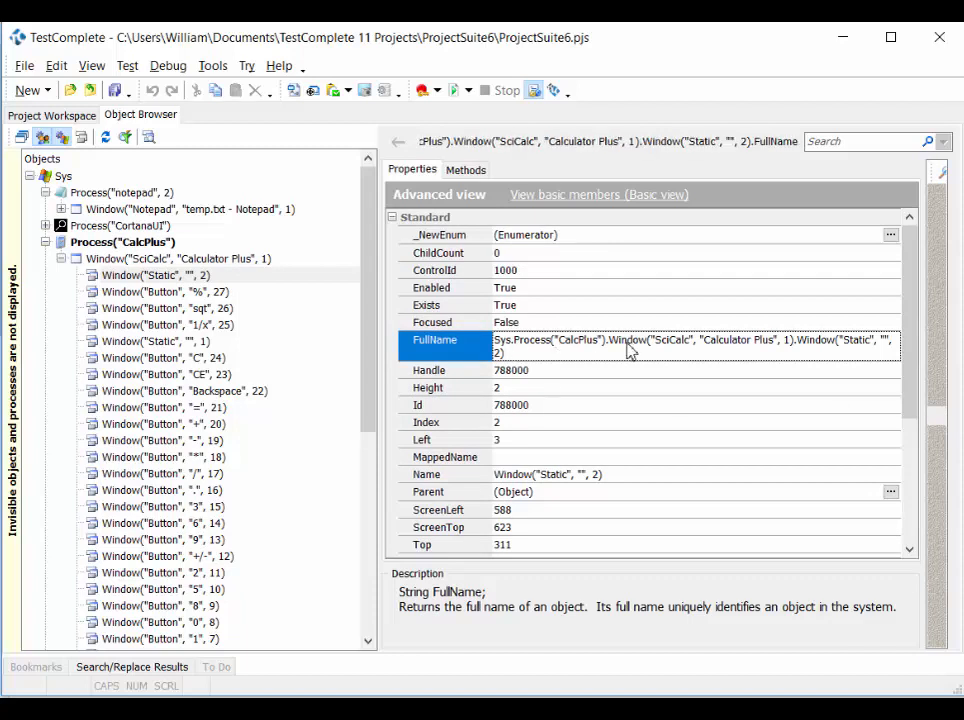
pyautogui.click(66, 118)
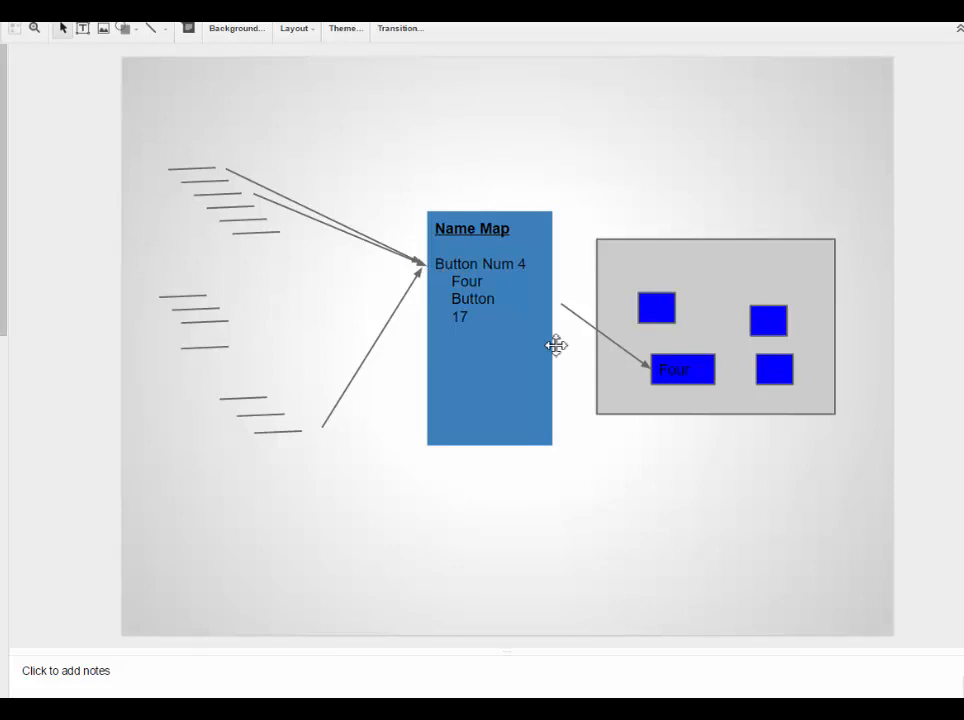
# On the Name Map slide, change both the "Four" button's label and the matching "Four" property in the Name Map box to 4.
pyautogui.doubleClick(678, 372)
pyautogui.write('4')
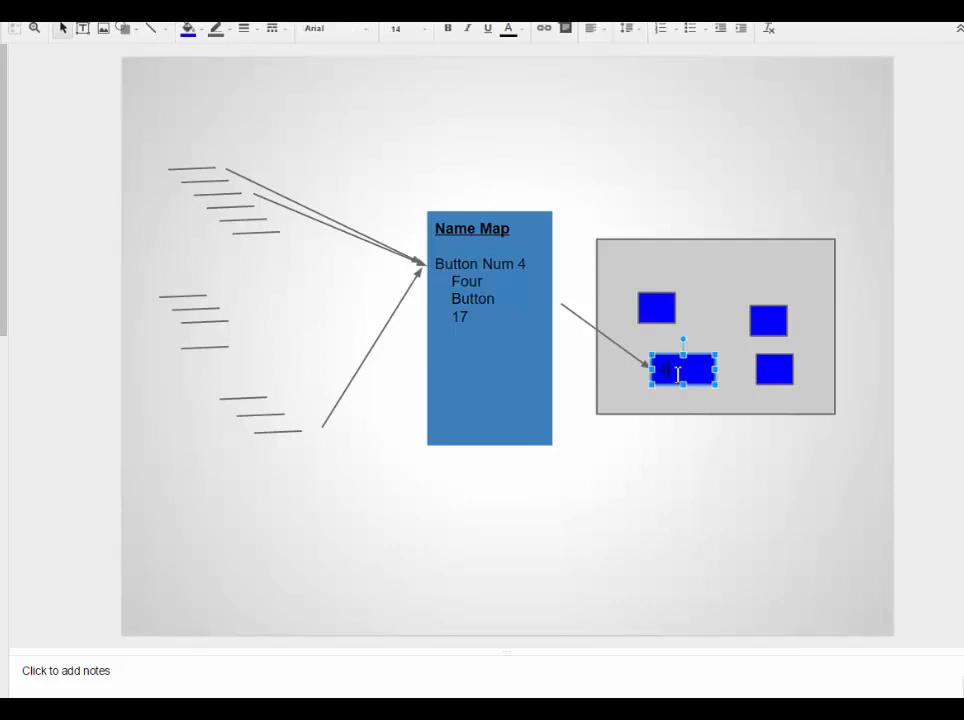
pyautogui.click(600, 373)
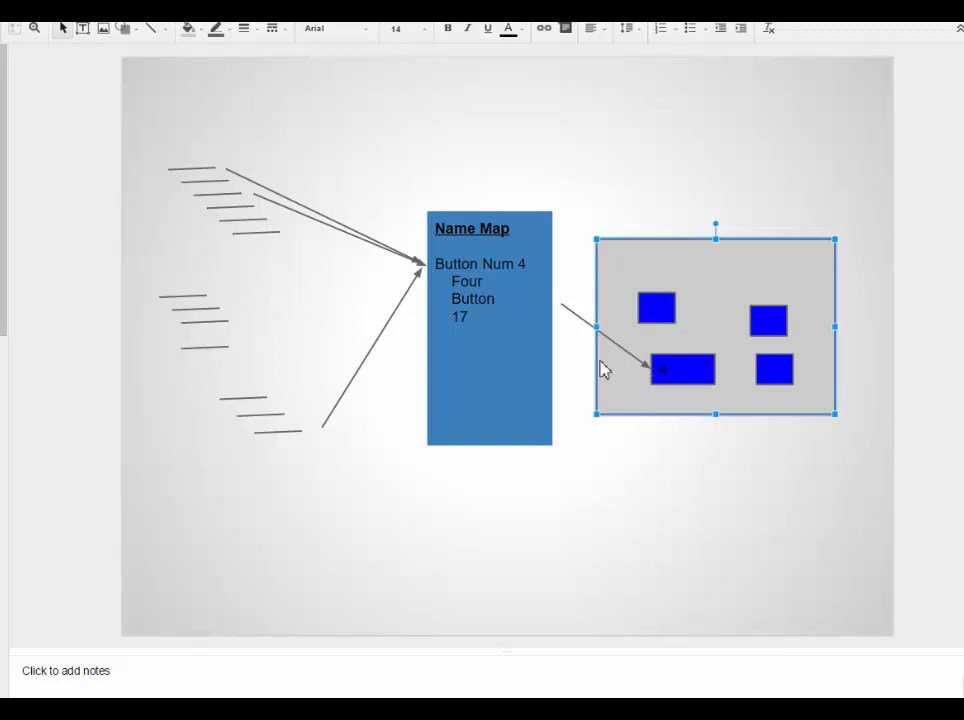
pyautogui.click(466, 281)
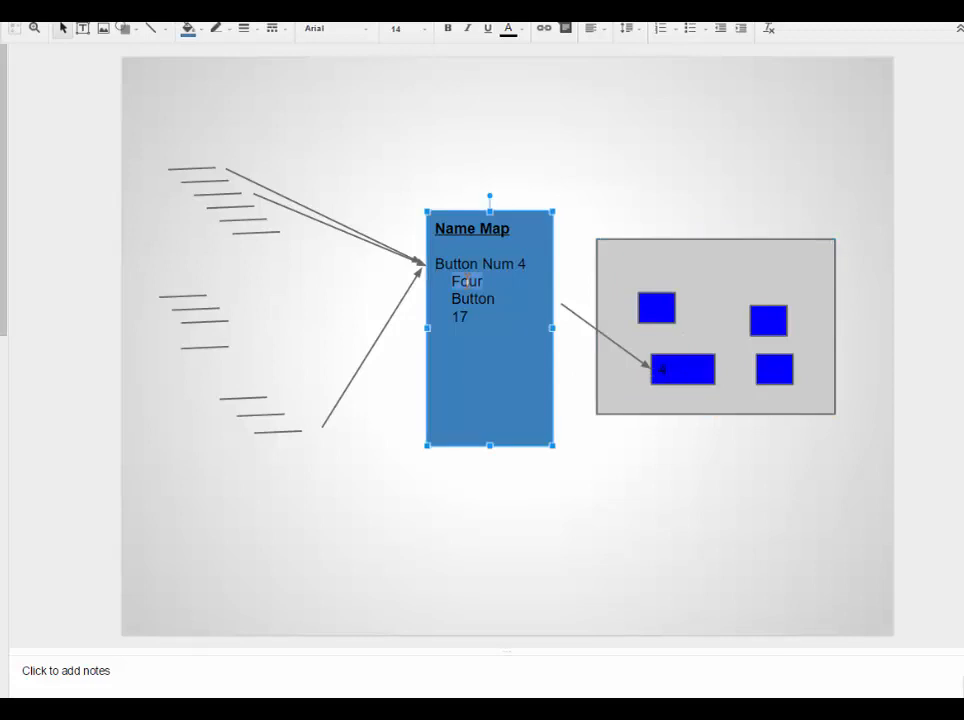
pyautogui.doubleClick(466, 281)
pyautogui.write('4')
pyautogui.click(449, 317)
# Switch to TestComplete, open TestProjectA's NameMapping item, and point out the 4 button on the Name Map slide.
pyautogui.hotkey('alt', 'Tab')
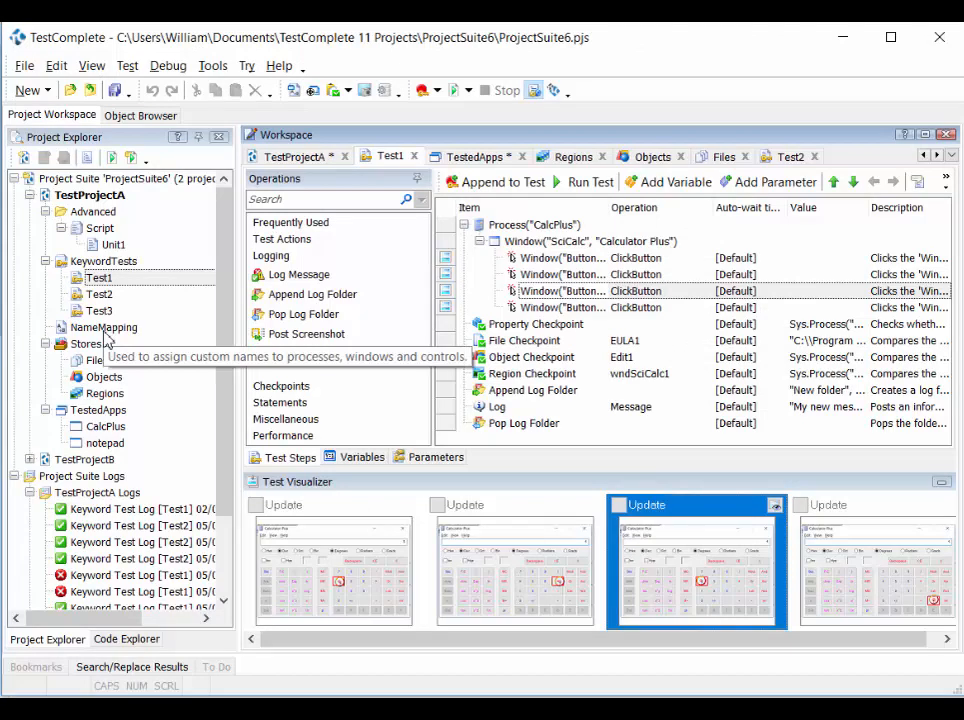
pyautogui.doubleClick(105, 333)
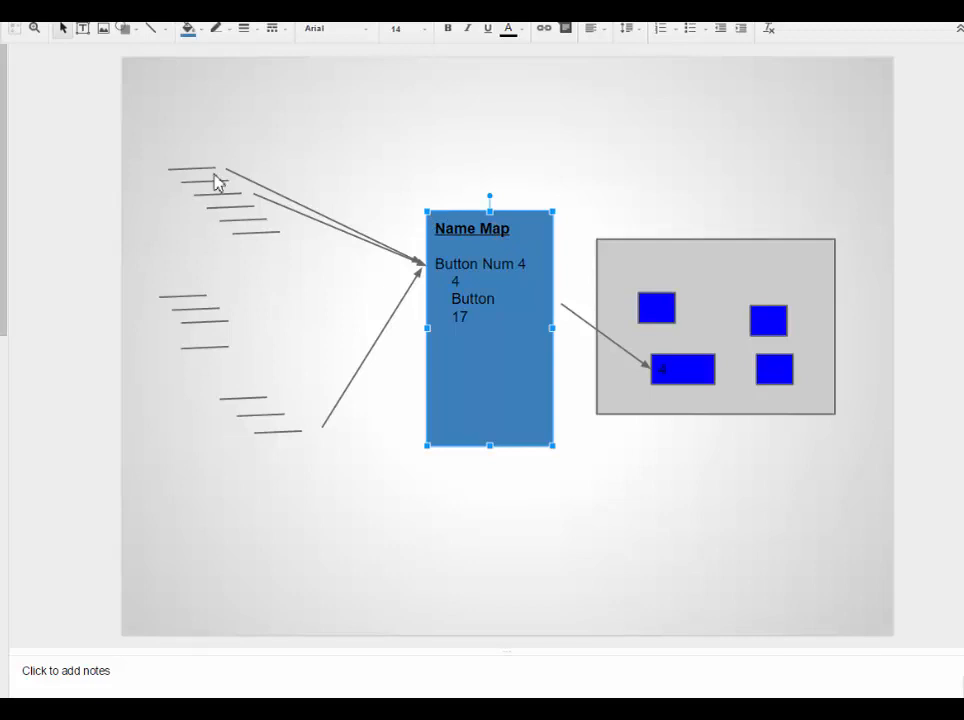
pyautogui.click(693, 373)
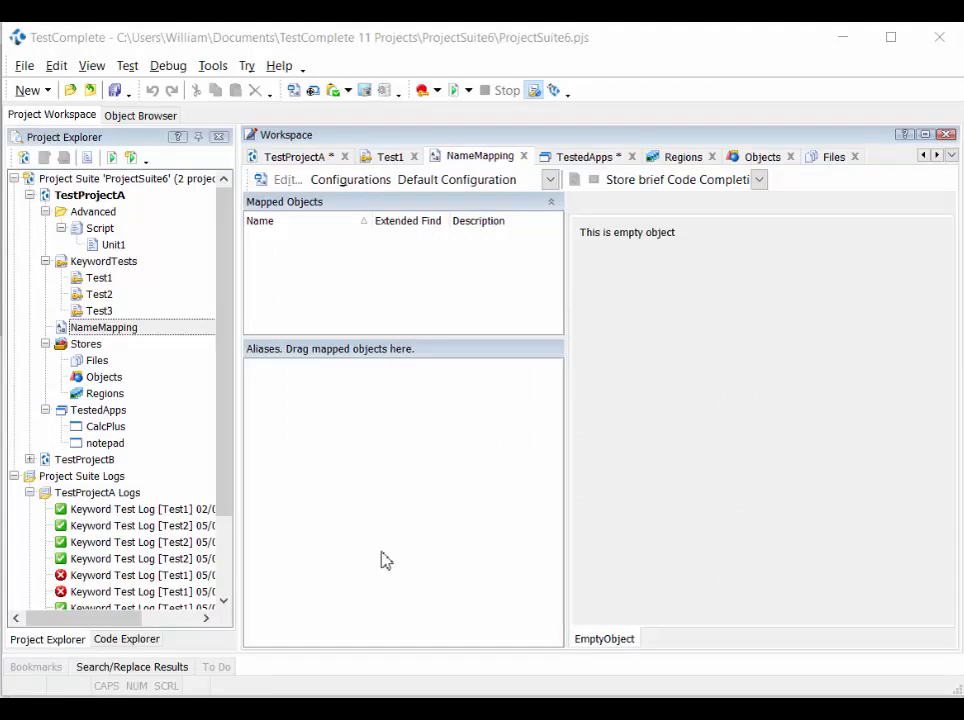
# Enable automatic mapping of object names in the Name Mapping engine options, reopen the options and leave that setting disabled.
pyautogui.click(212, 70)
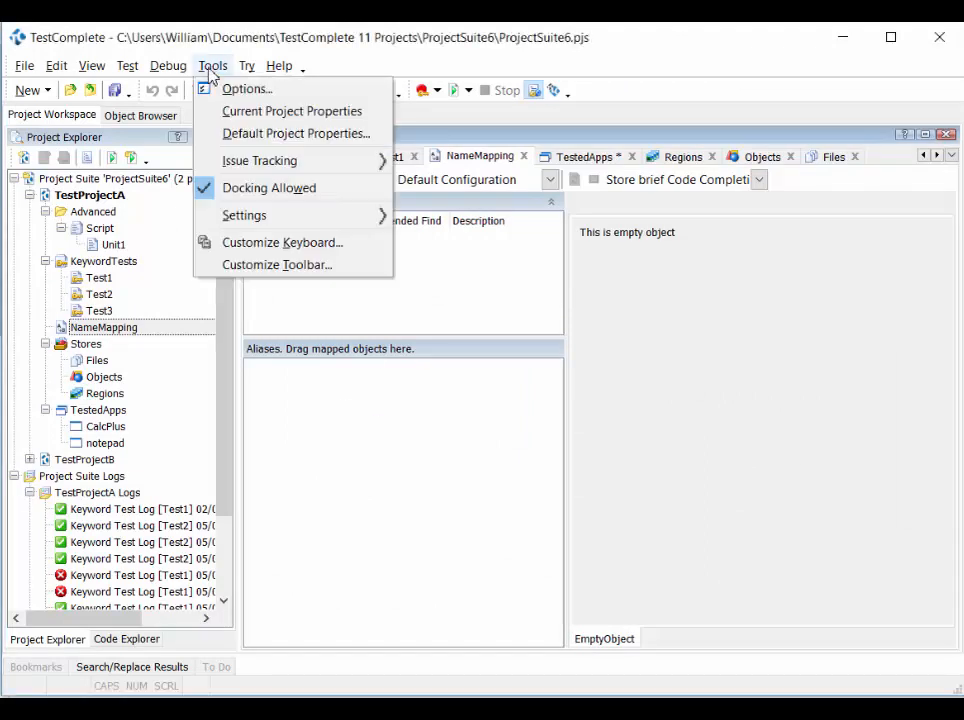
pyautogui.click(228, 90)
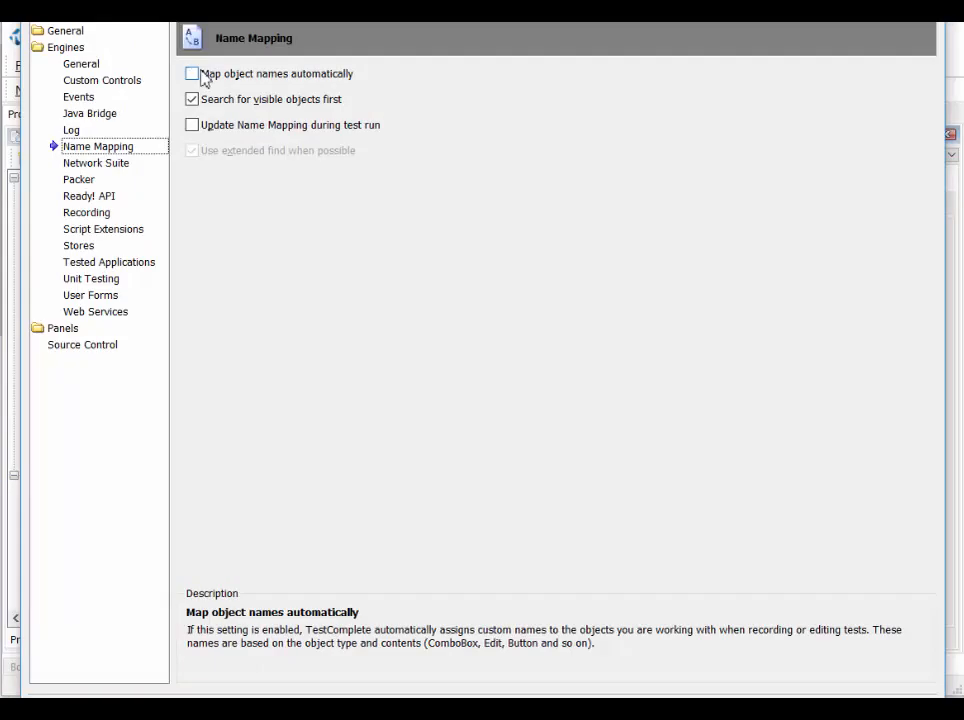
pyautogui.click(196, 76)
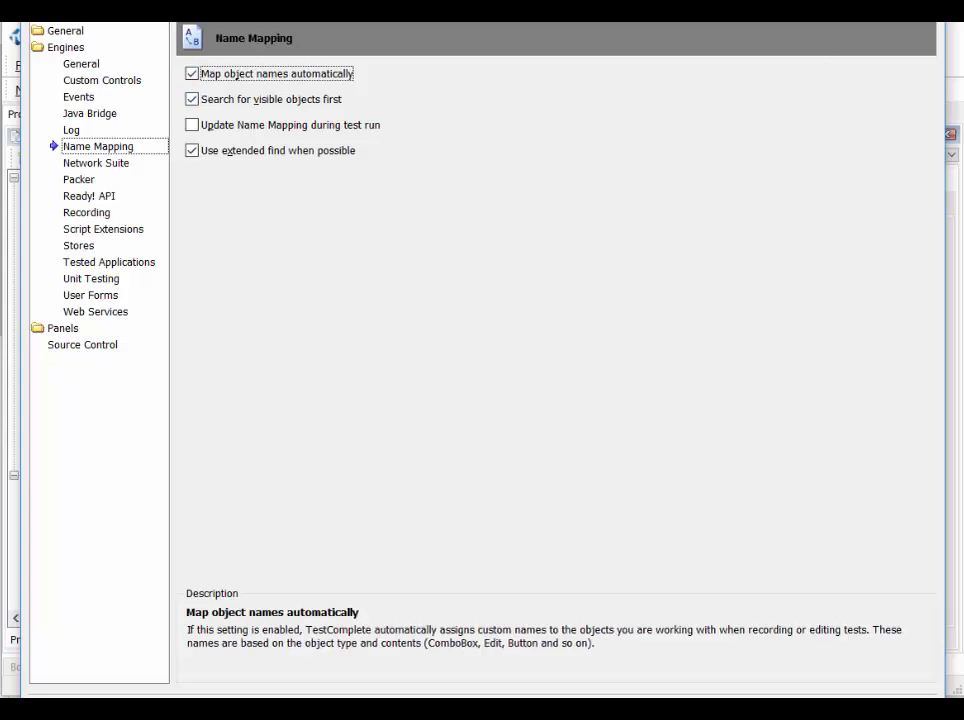
pyautogui.press('Return')
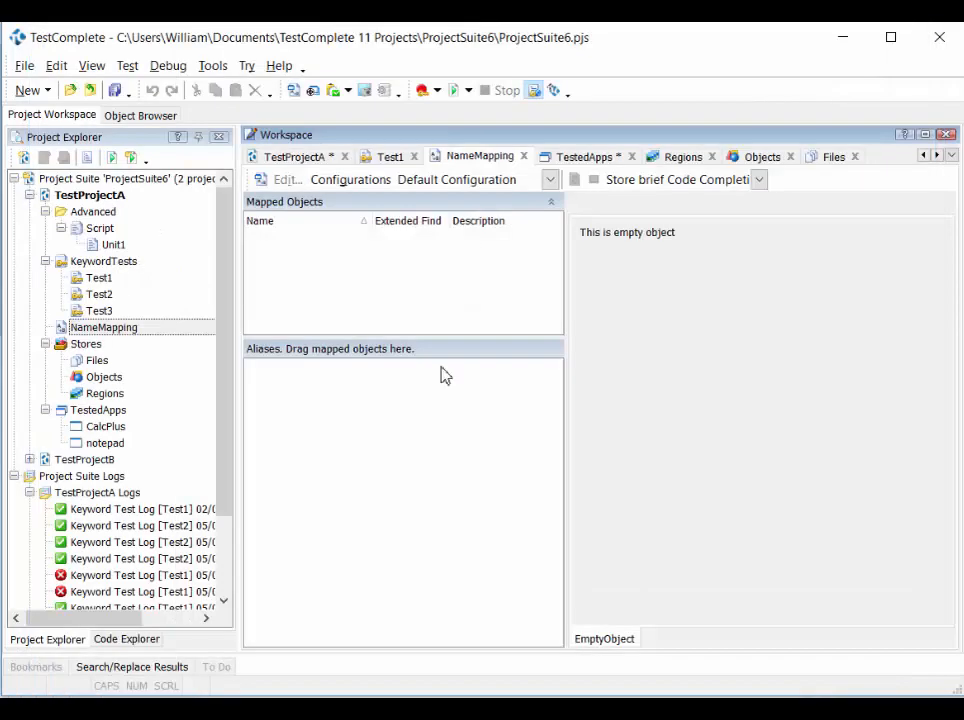
pyautogui.click(212, 65)
pyautogui.click(236, 90)
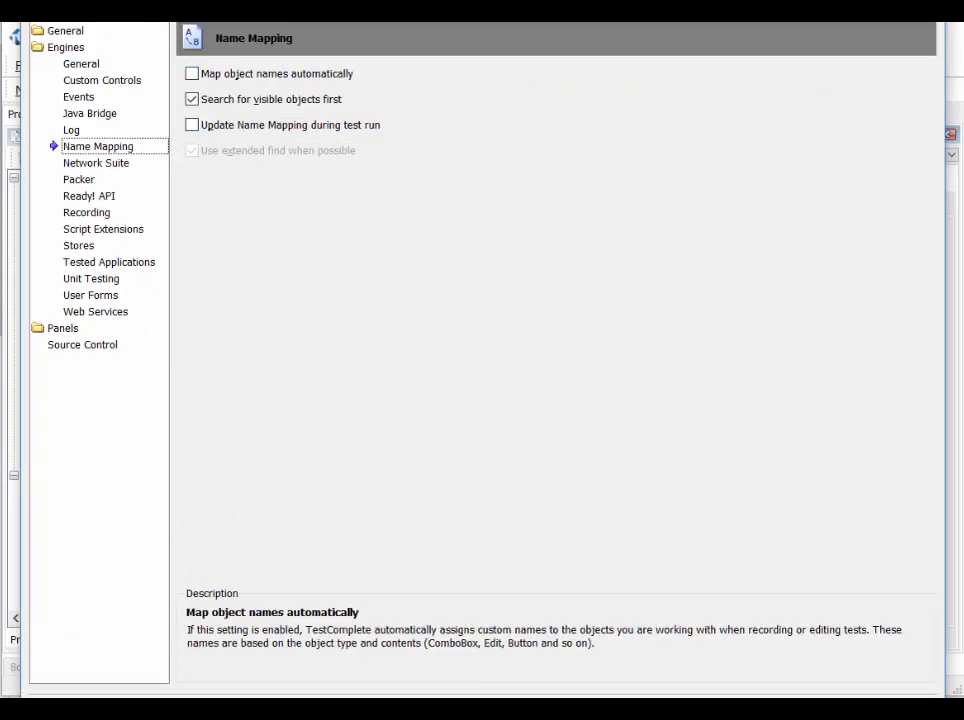
pyautogui.press('Return')
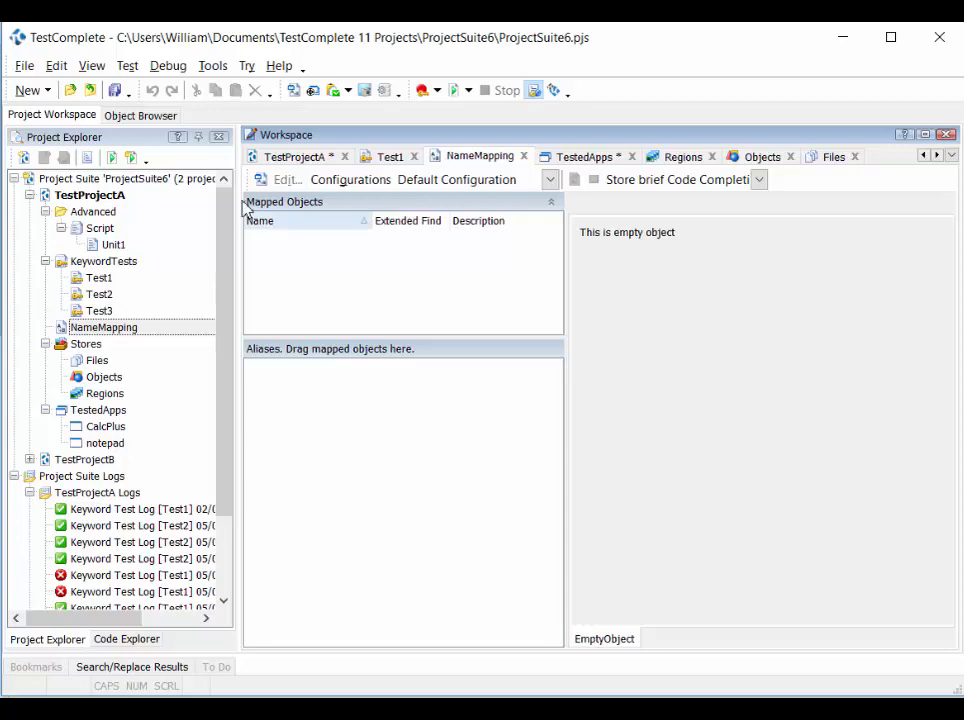
pyautogui.click(139, 115)
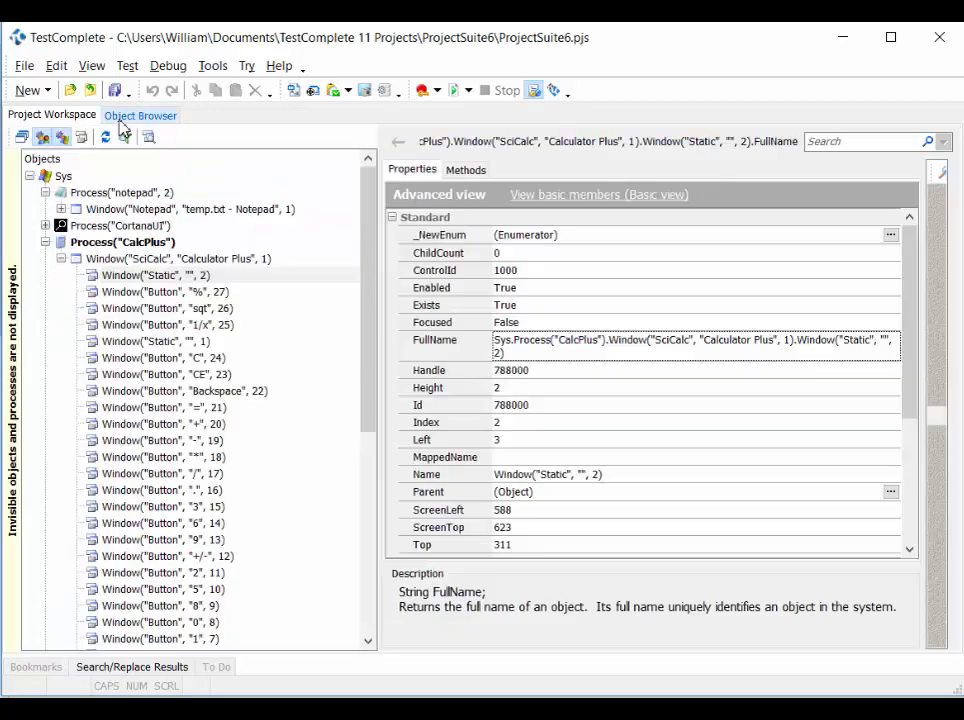
pyautogui.rightClick(120, 245)
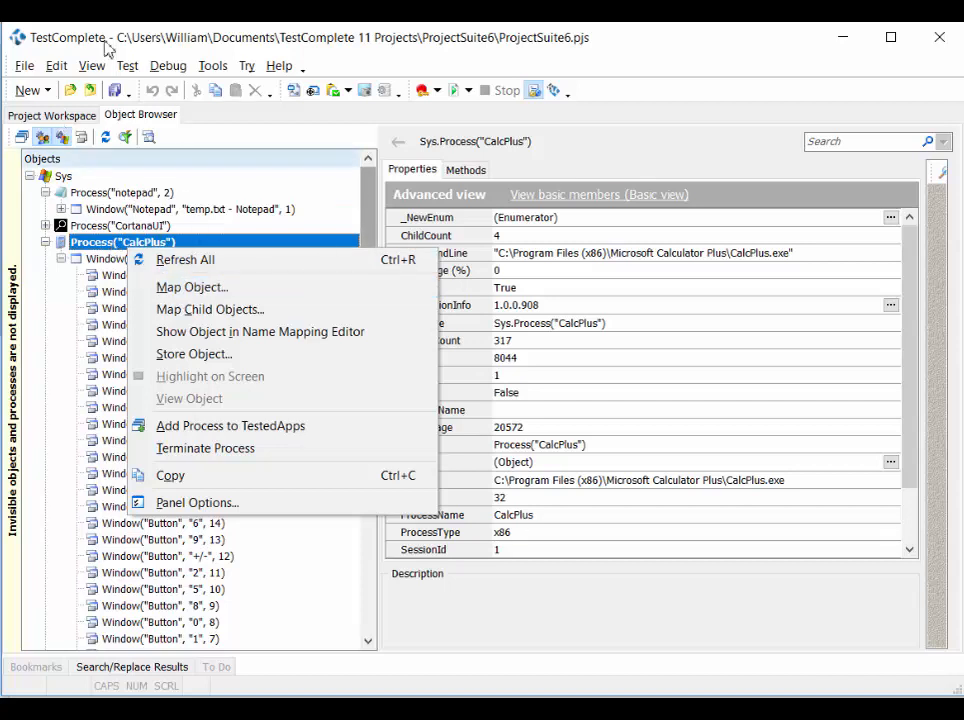
pyautogui.click(55, 115)
pyautogui.click(55, 115)
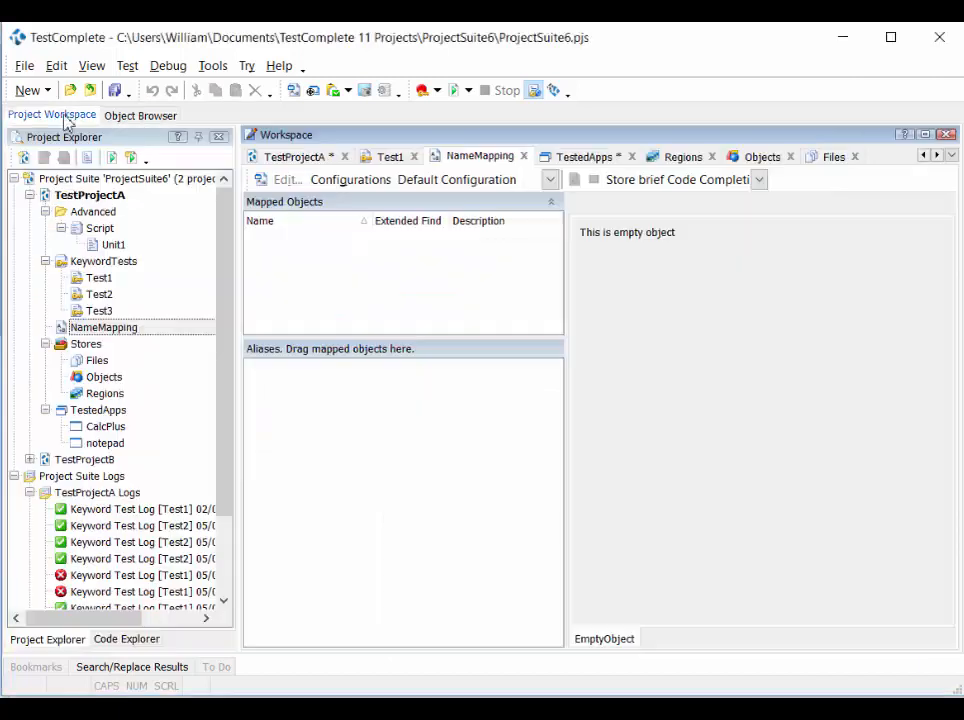
# Add a new project with the default settings to ProjectSuite6 and open its NameMapping item.
pyautogui.click(30, 196)
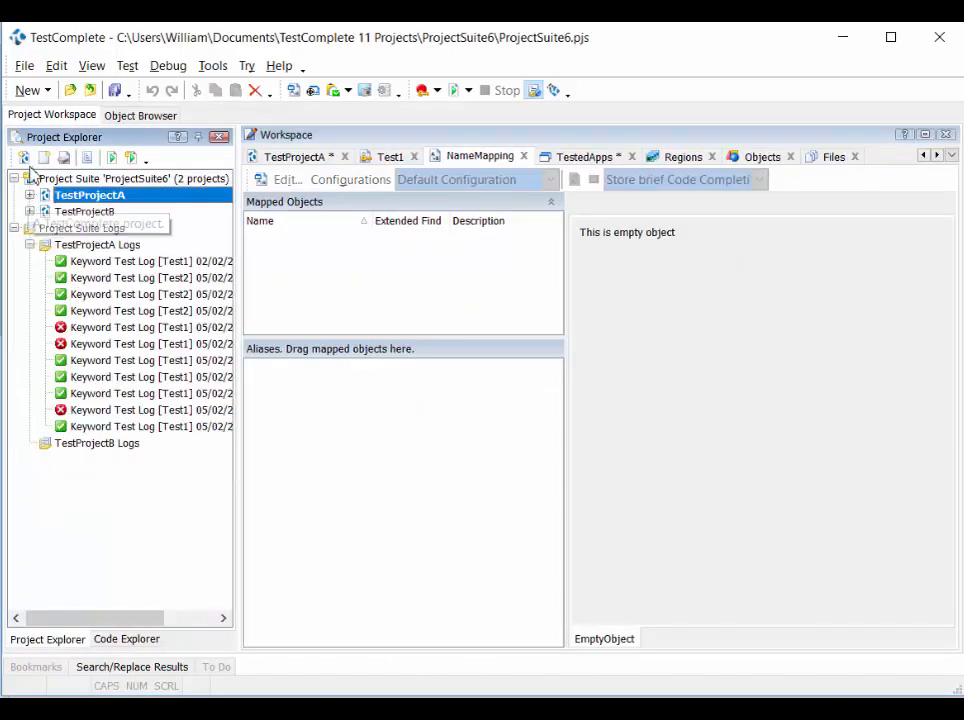
pyautogui.click(24, 160)
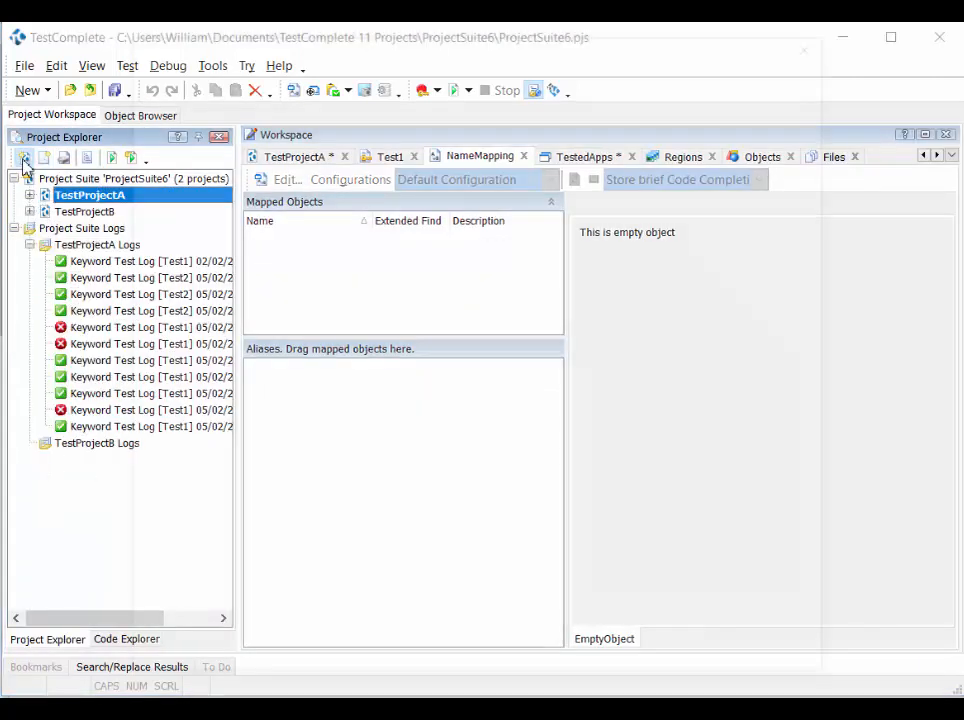
pyautogui.click(712, 672)
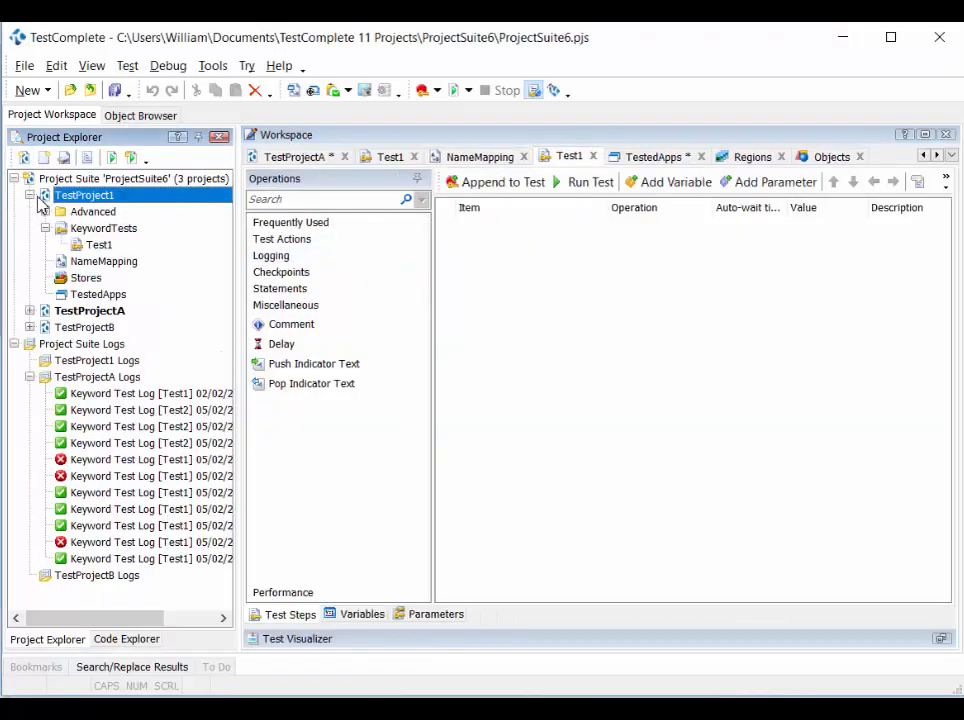
pyautogui.click(90, 263)
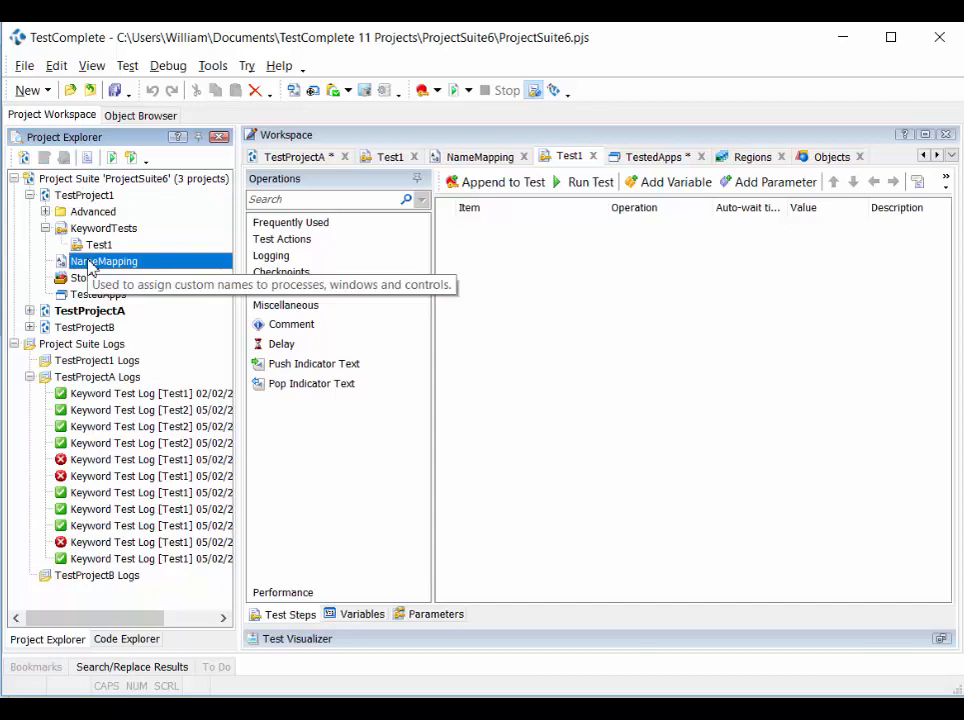
pyautogui.doubleClick(116, 263)
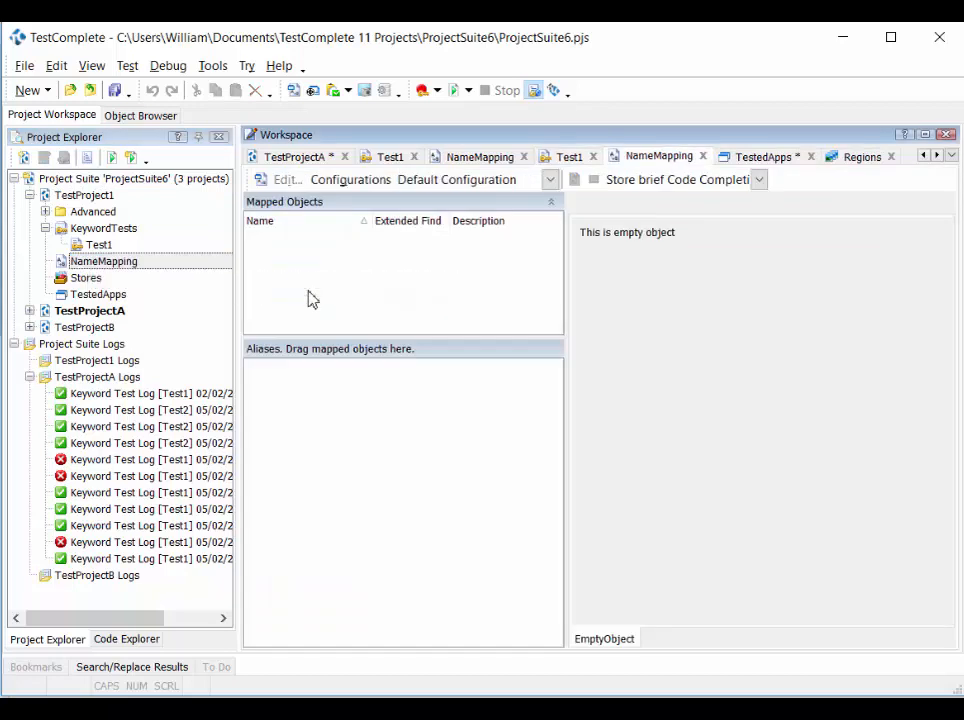
# Map the CalcPlus process from the Object Browser as CalcPlus using the default properties, and examine its alias and the Sys branch in NameMapping.
pyautogui.click(138, 116)
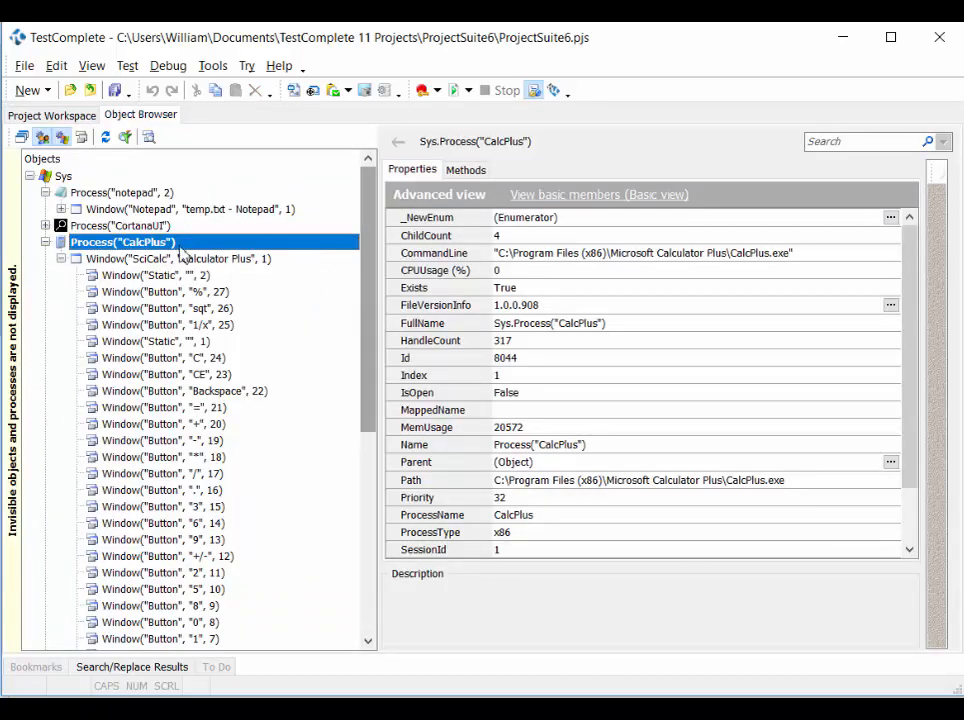
pyautogui.rightClick(147, 248)
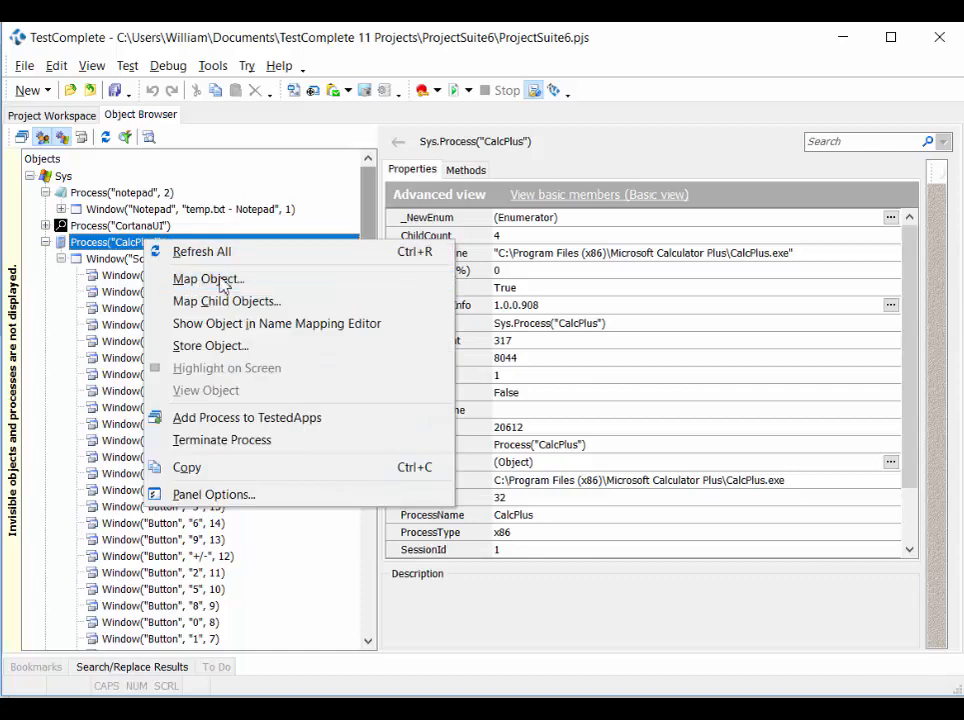
pyautogui.click(222, 279)
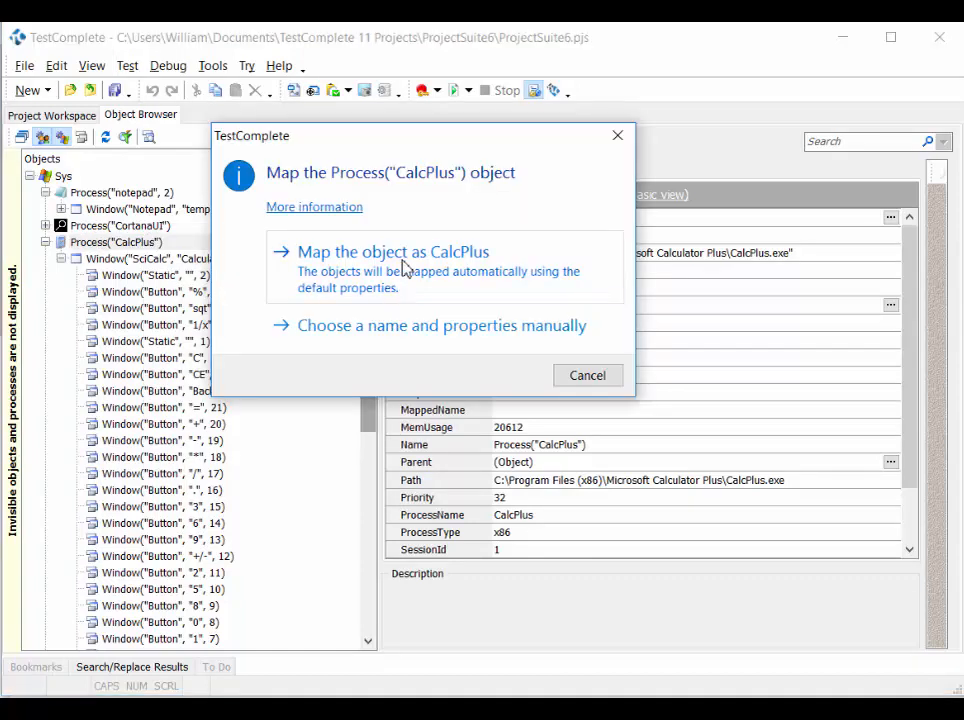
pyautogui.click(405, 262)
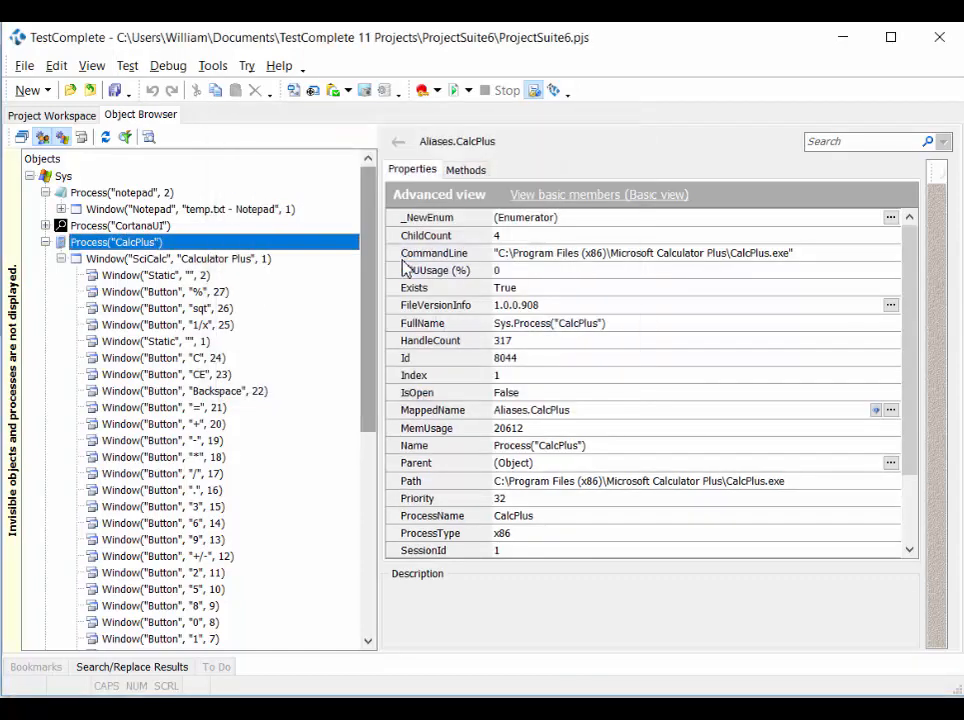
pyautogui.click(62, 115)
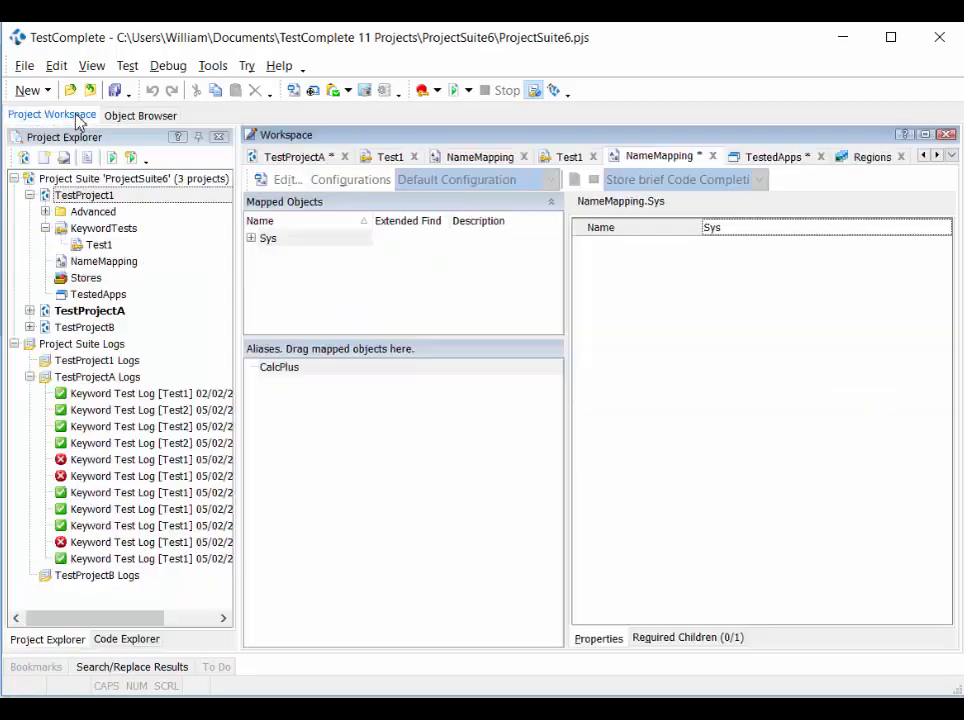
pyautogui.click(276, 369)
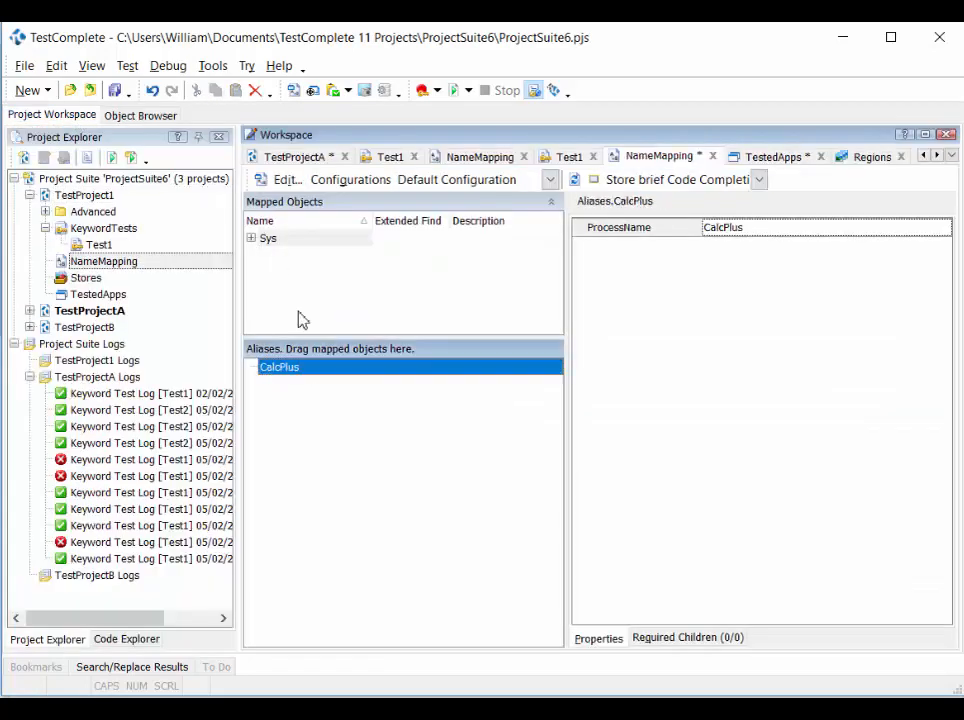
pyautogui.click(252, 239)
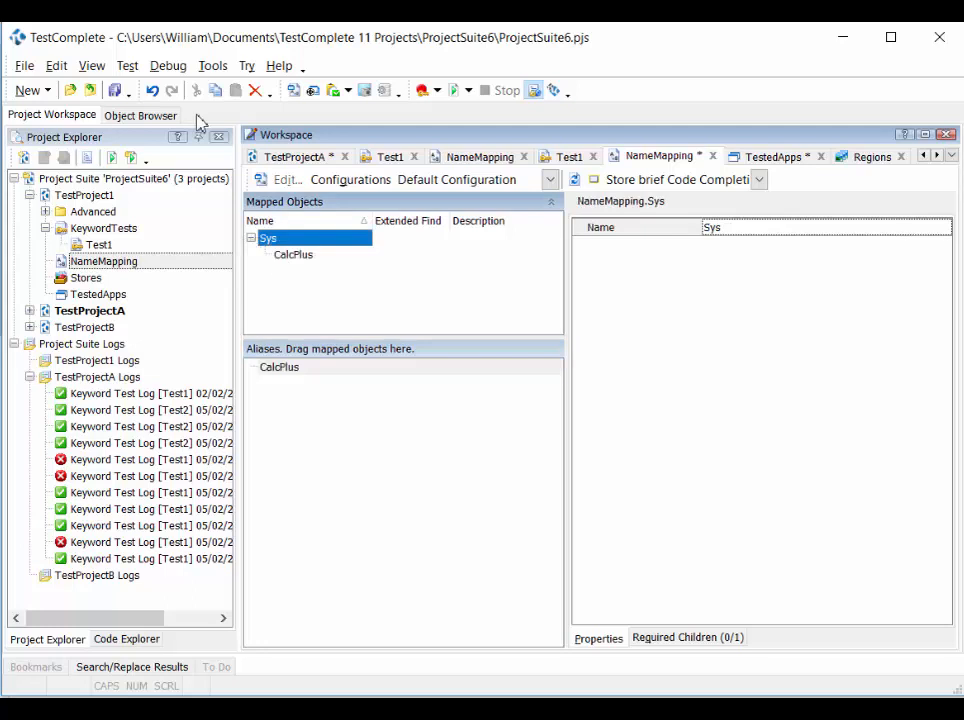
# Select the SciCalc "Calculator Plus" window under the CalcPlus process in the Object Browser and highlight it on screen.
pyautogui.click(145, 115)
pyautogui.click(162, 259)
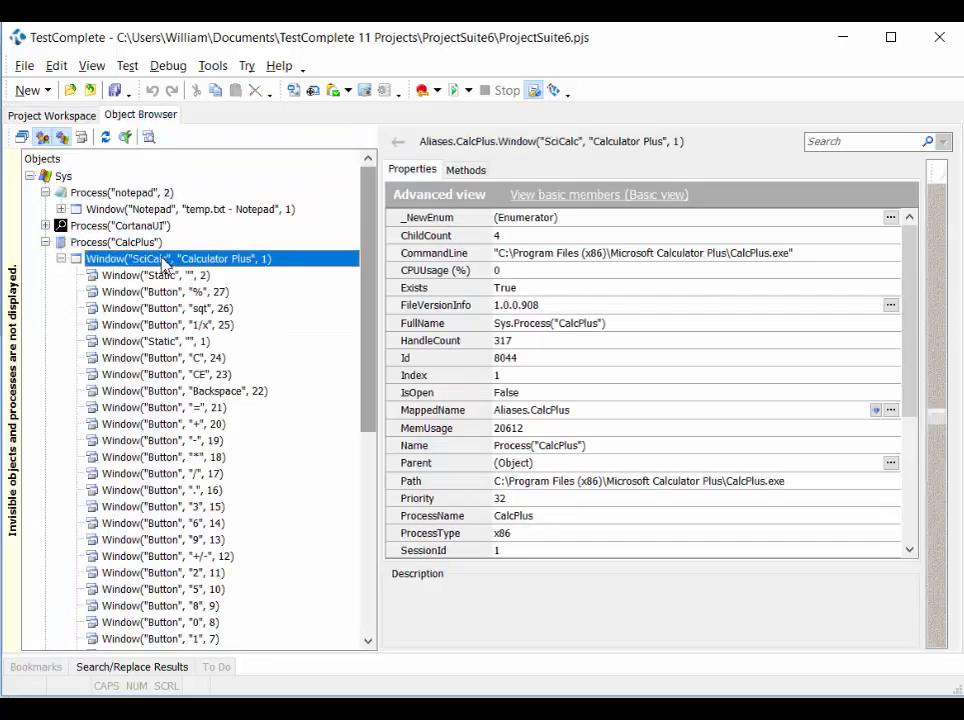
pyautogui.rightClick(162, 259)
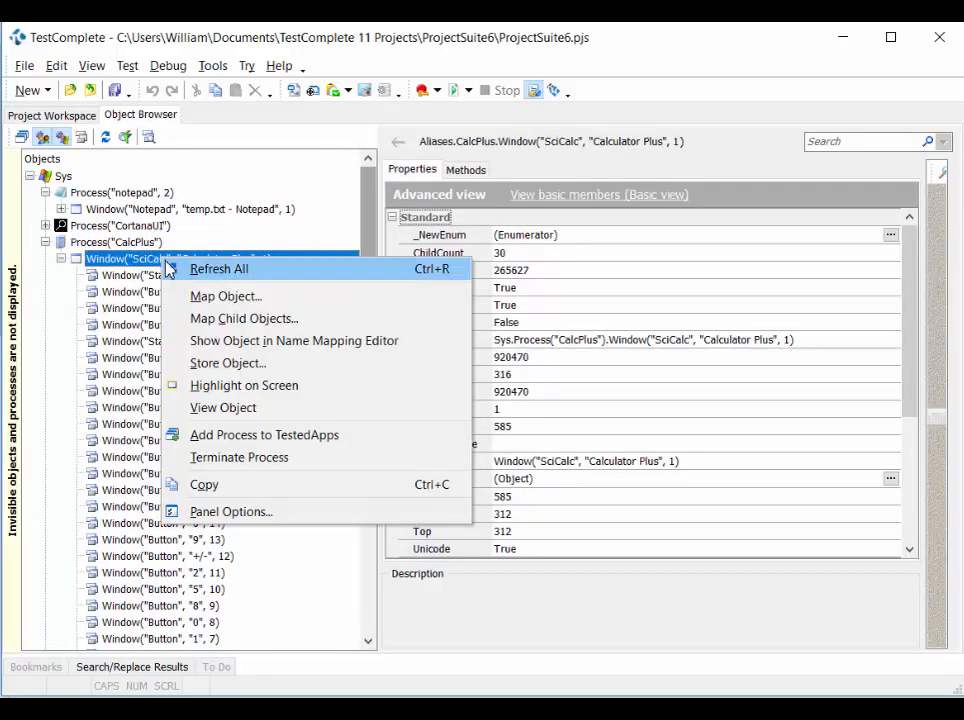
pyautogui.click(237, 386)
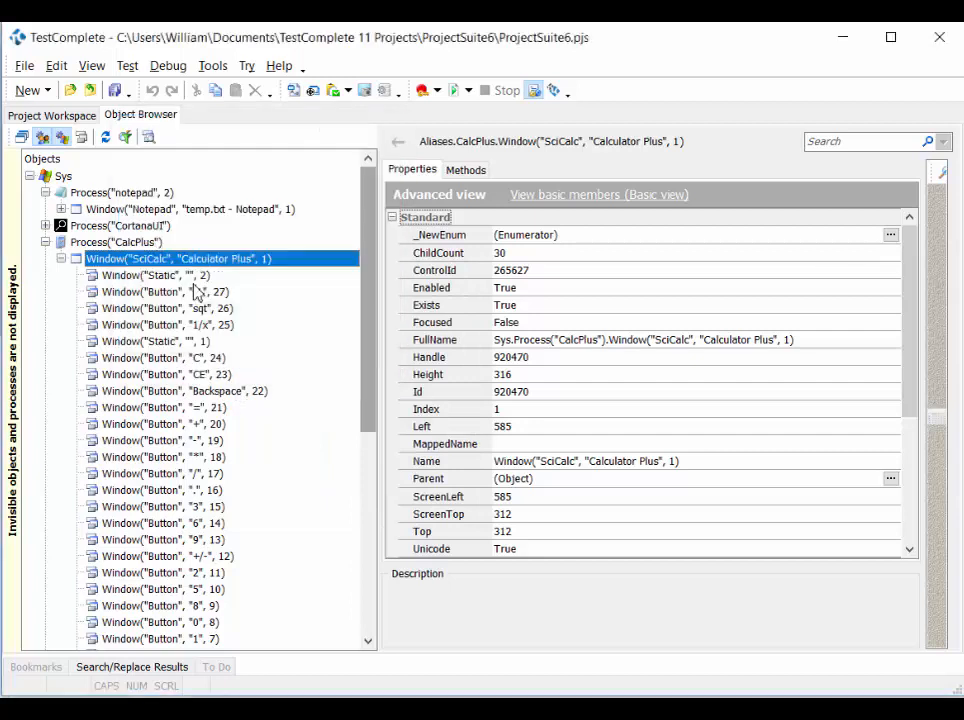
# Map the SciCalc window as wndSciCalc using the default properties, and inspect the wndSciCalc alias's identification properties in NameMapping.
pyautogui.rightClick(150, 260)
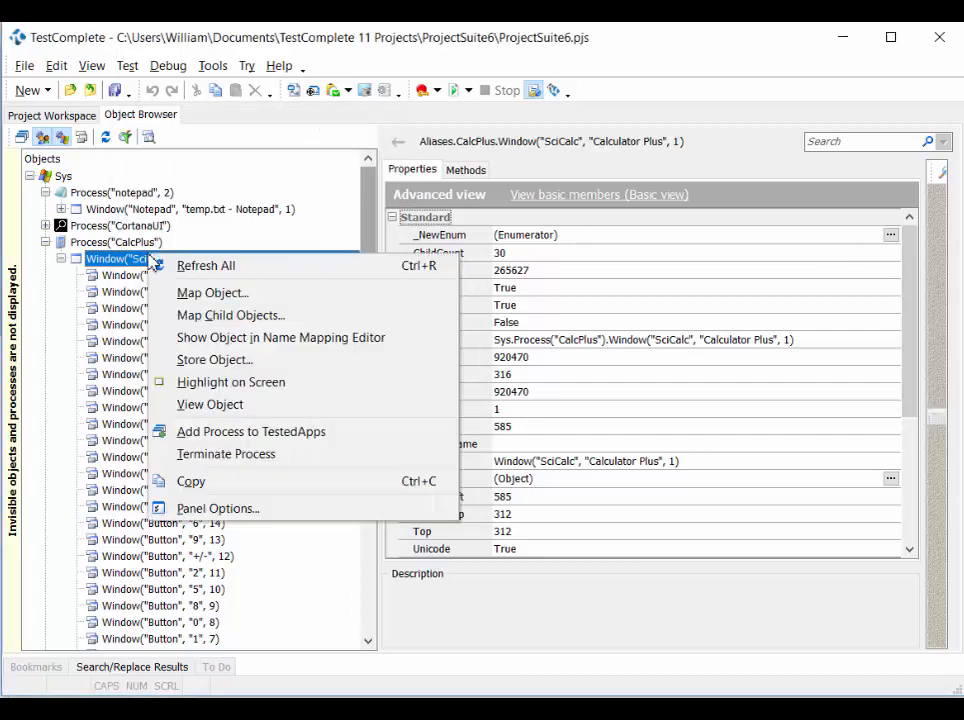
pyautogui.click(213, 293)
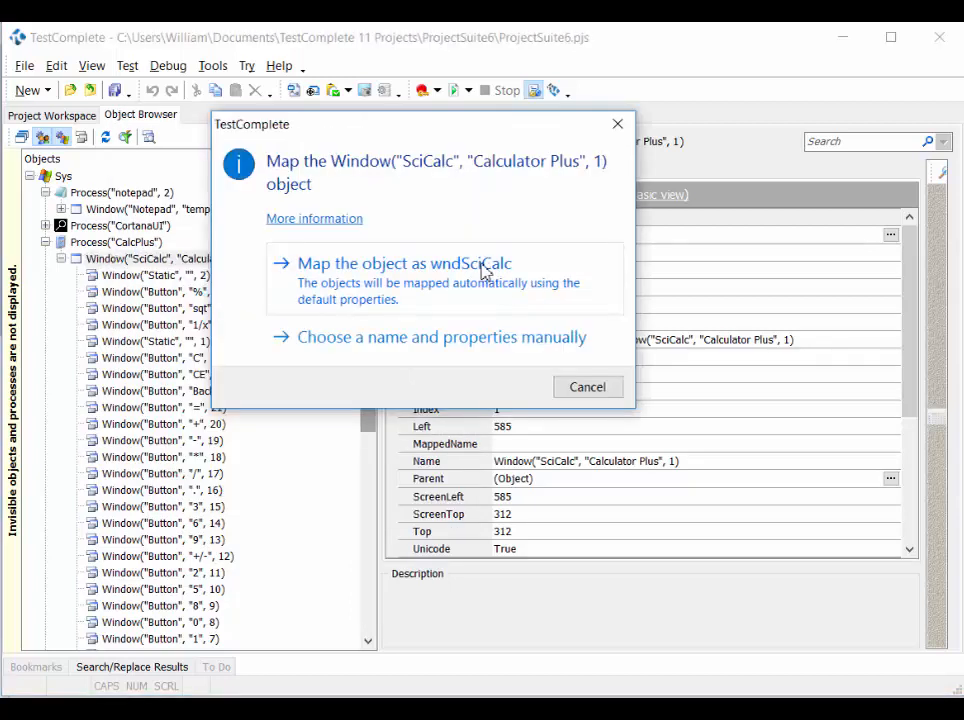
pyautogui.click(485, 271)
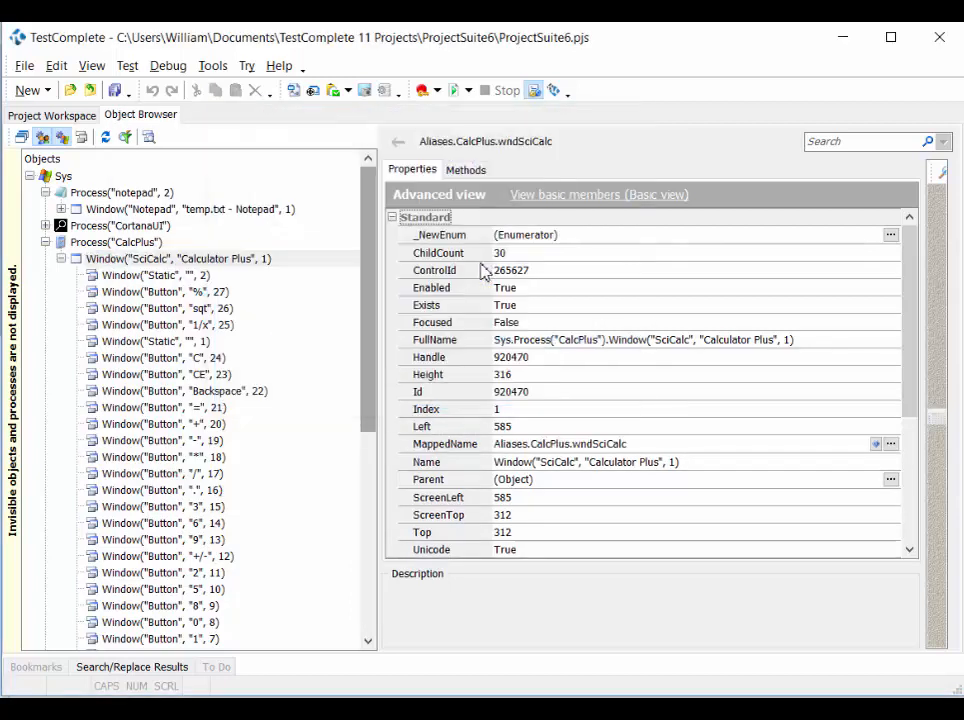
pyautogui.click(80, 118)
pyautogui.doubleClick(268, 369)
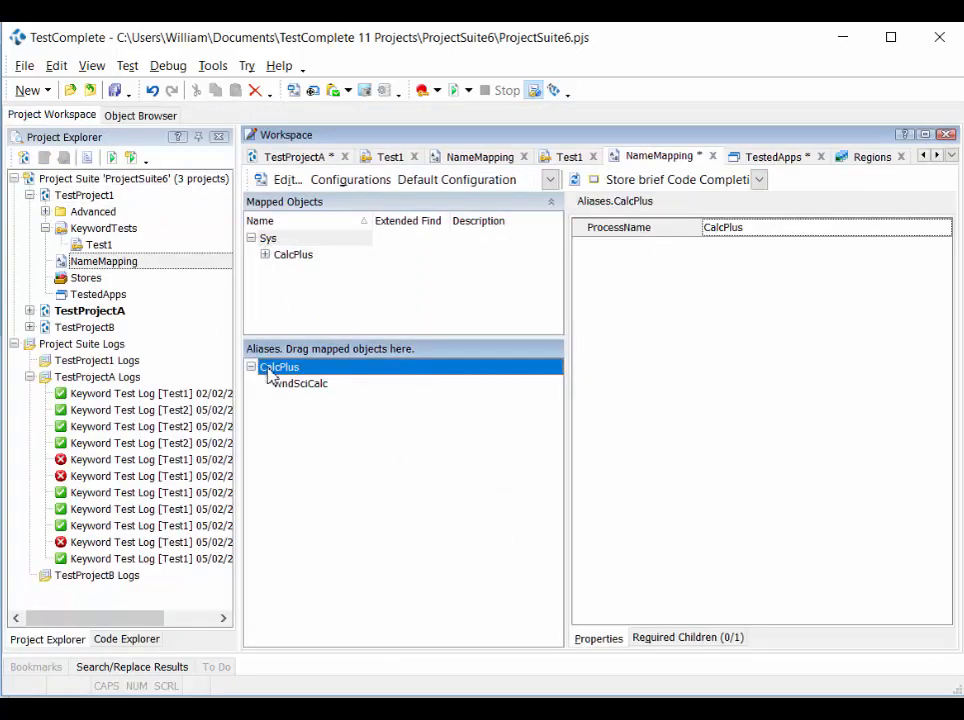
pyautogui.click(300, 385)
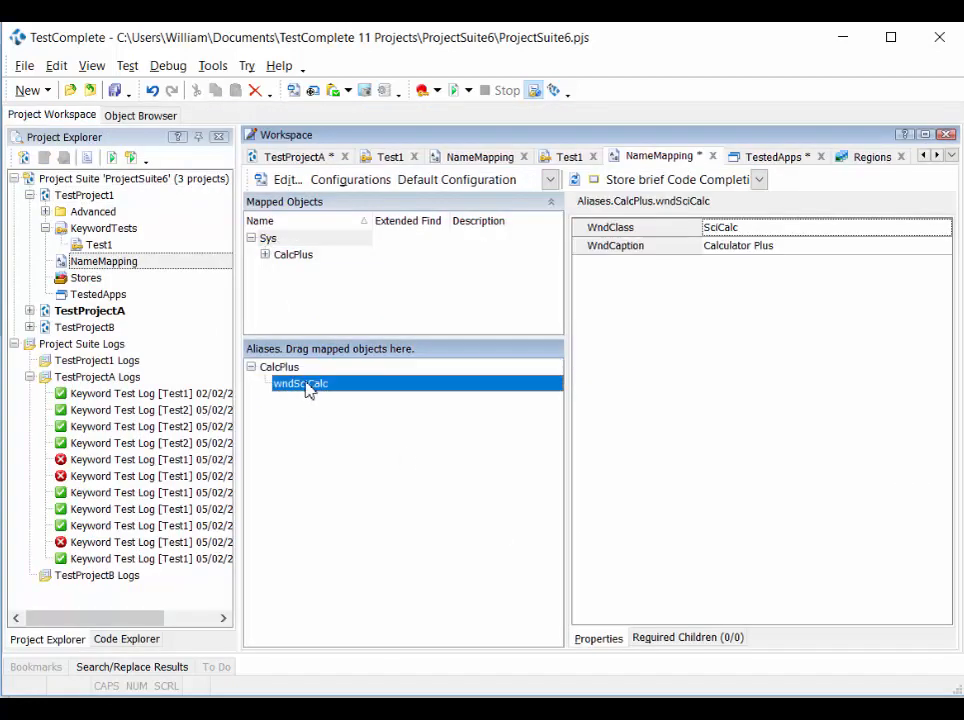
# Map all child objects of the SciCalc window automatically and expand the wndSciCalc alias in NameMapping.
pyautogui.click(125, 118)
pyautogui.rightClick(141, 262)
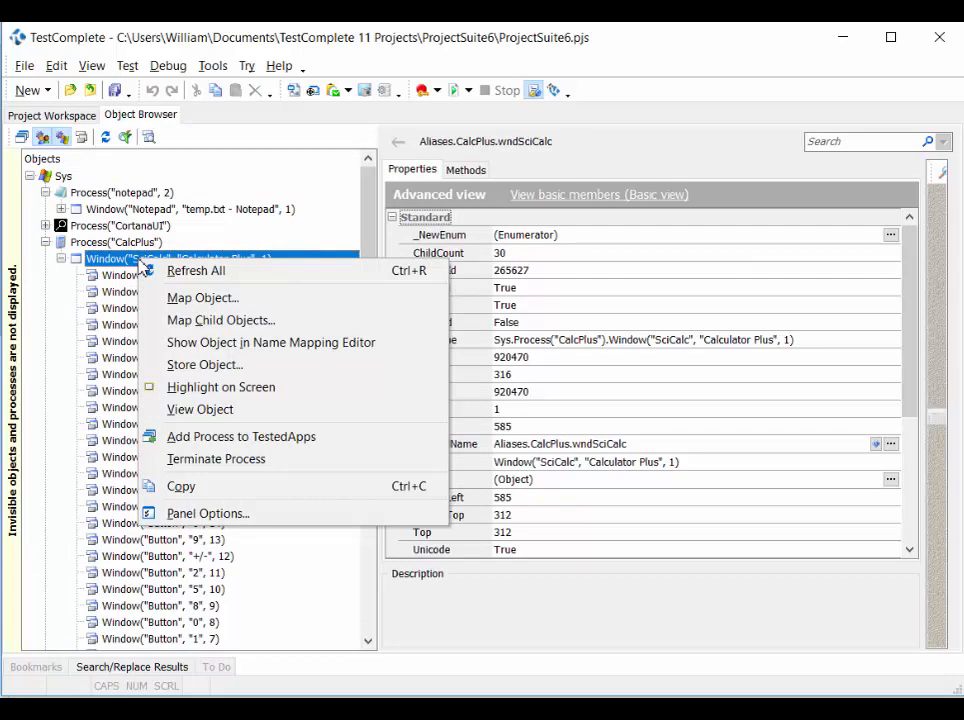
pyautogui.click(220, 321)
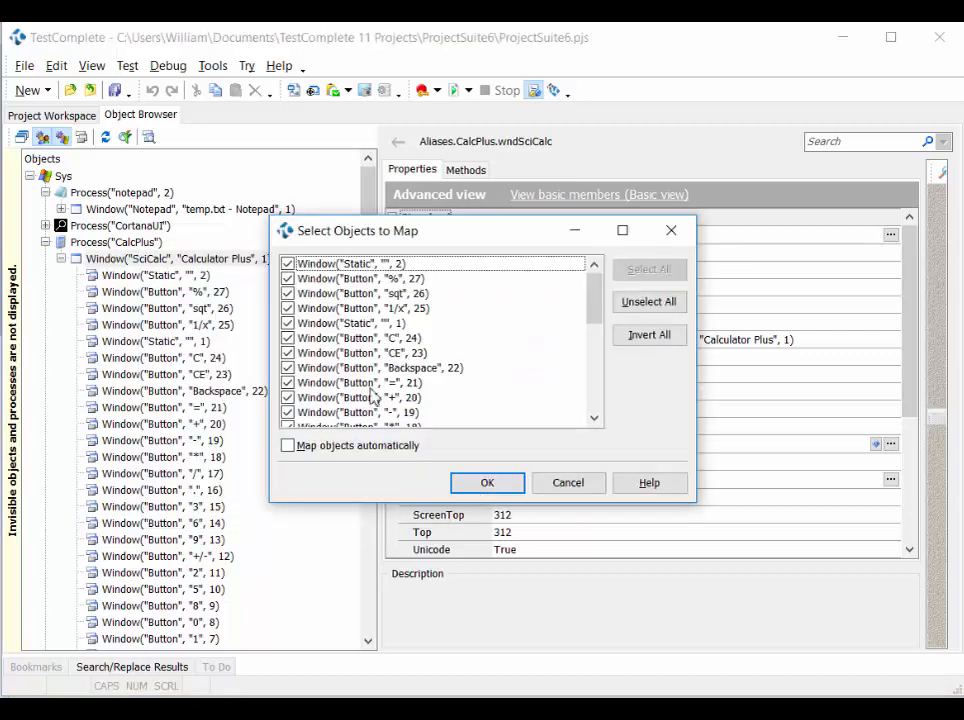
pyautogui.moveTo(594, 300); pyautogui.dragTo(596, 405)
pyautogui.click(288, 446)
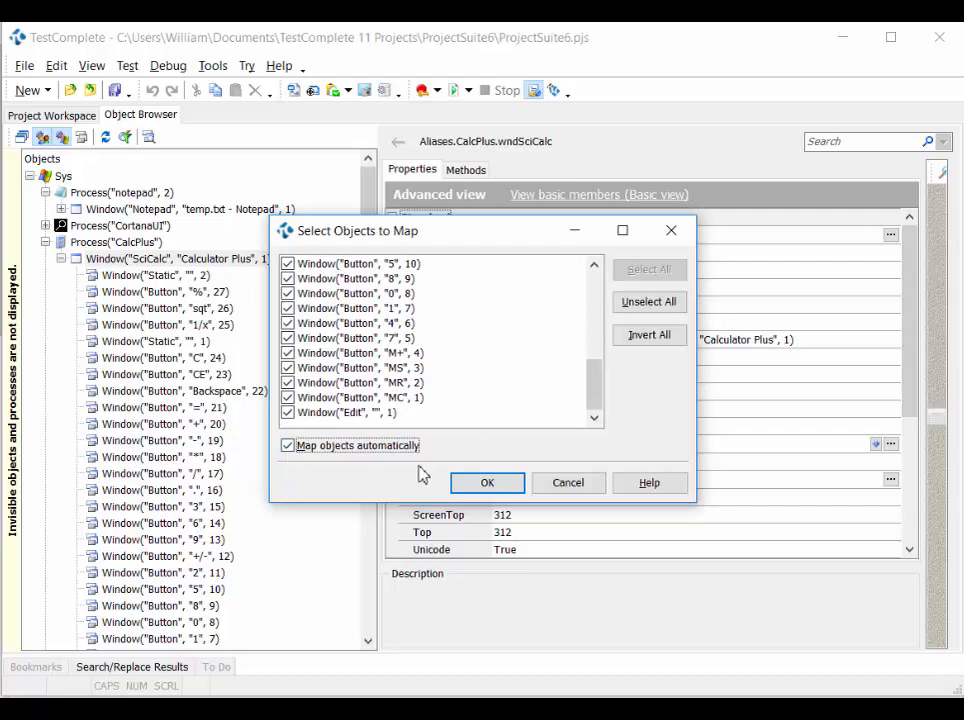
pyautogui.click(500, 488)
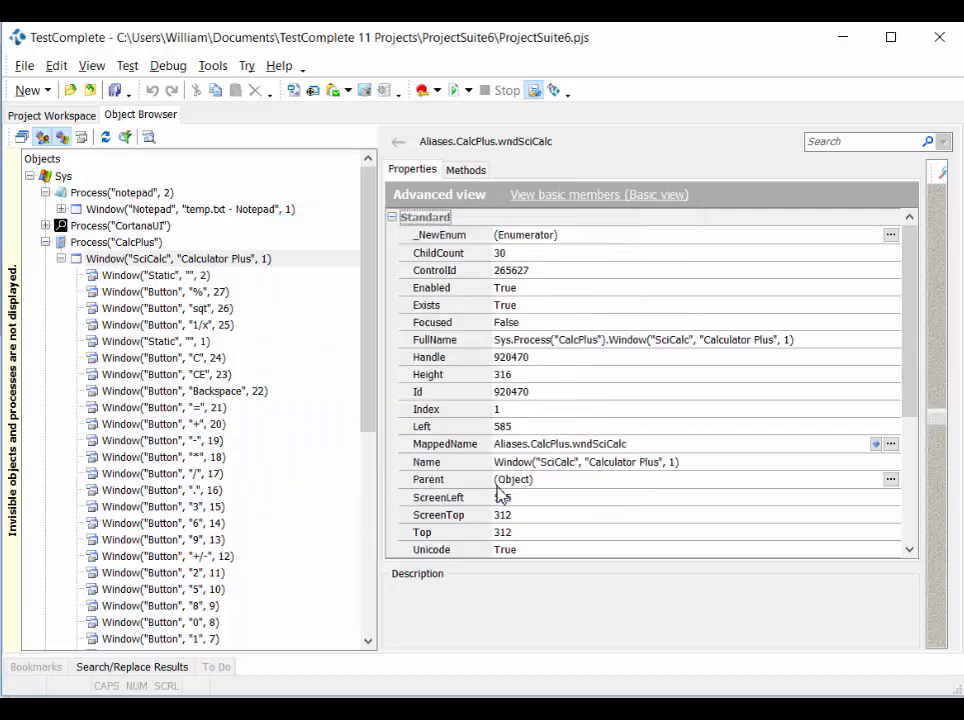
pyautogui.click(70, 116)
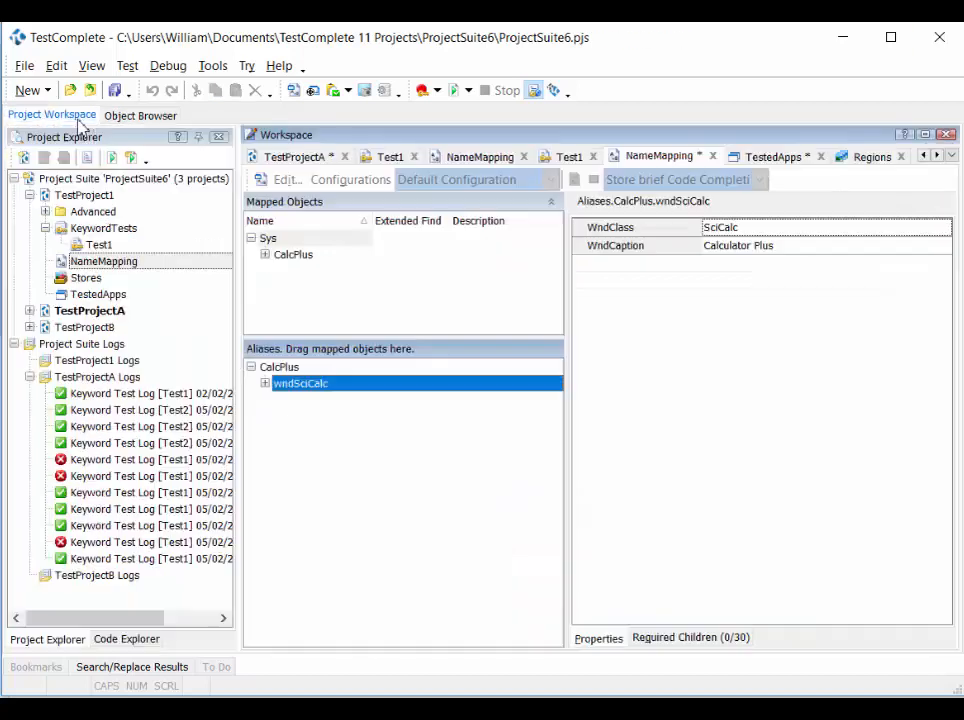
pyautogui.click(266, 386)
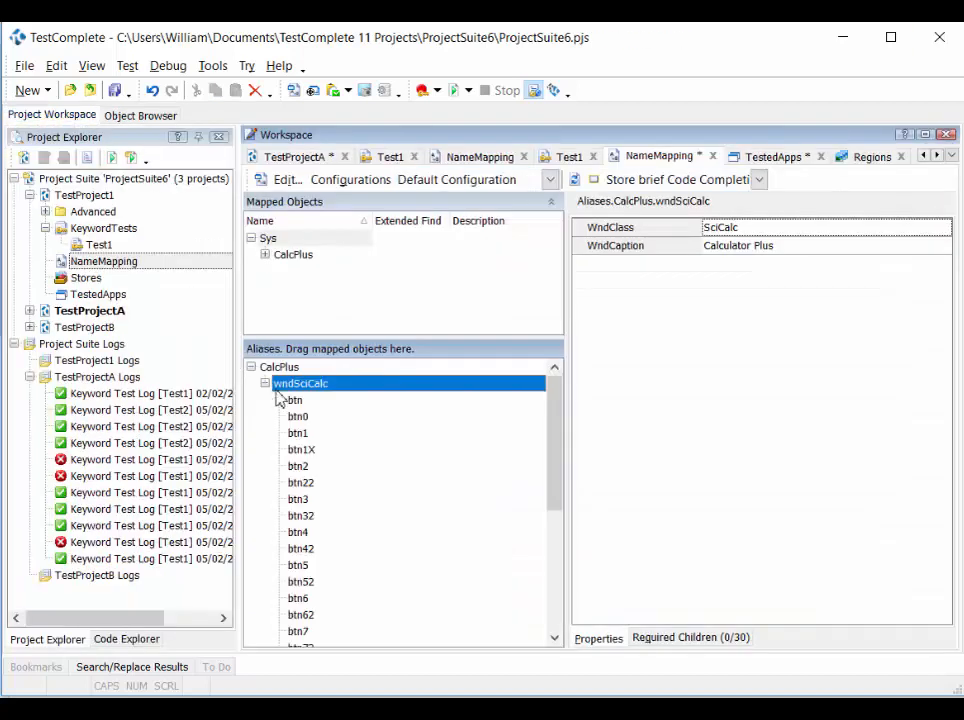
# Inspect the FullName and MappedName properties of the Static child window with index 2 in the Object Browser.
pyautogui.moveTo(557, 471); pyautogui.dragTo(560, 415)
pyautogui.click(122, 116)
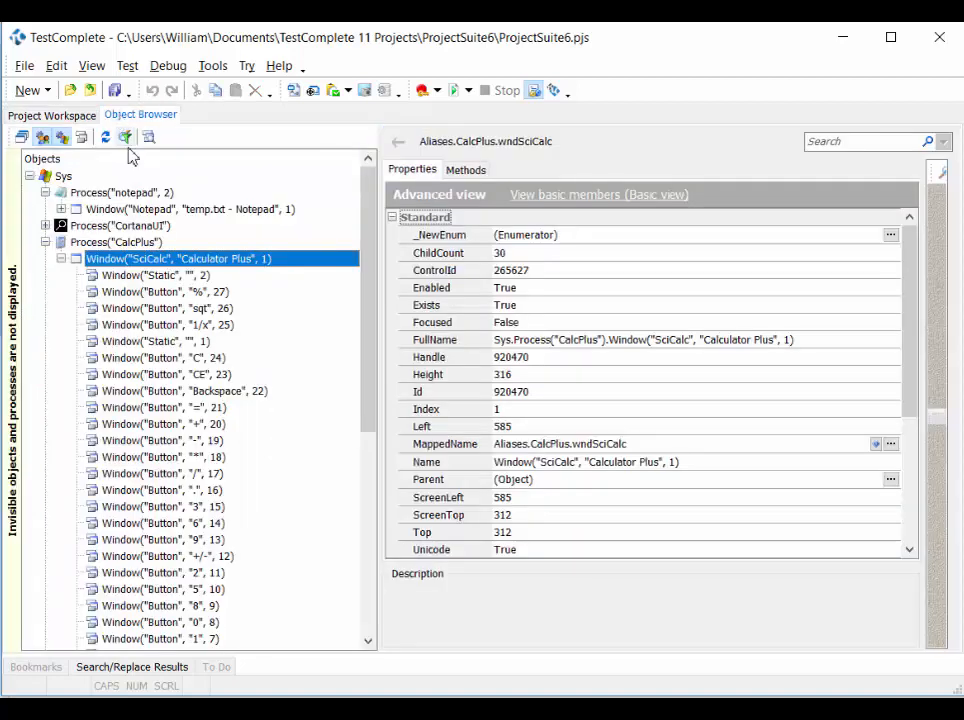
pyautogui.click(178, 277)
pyautogui.click(595, 346)
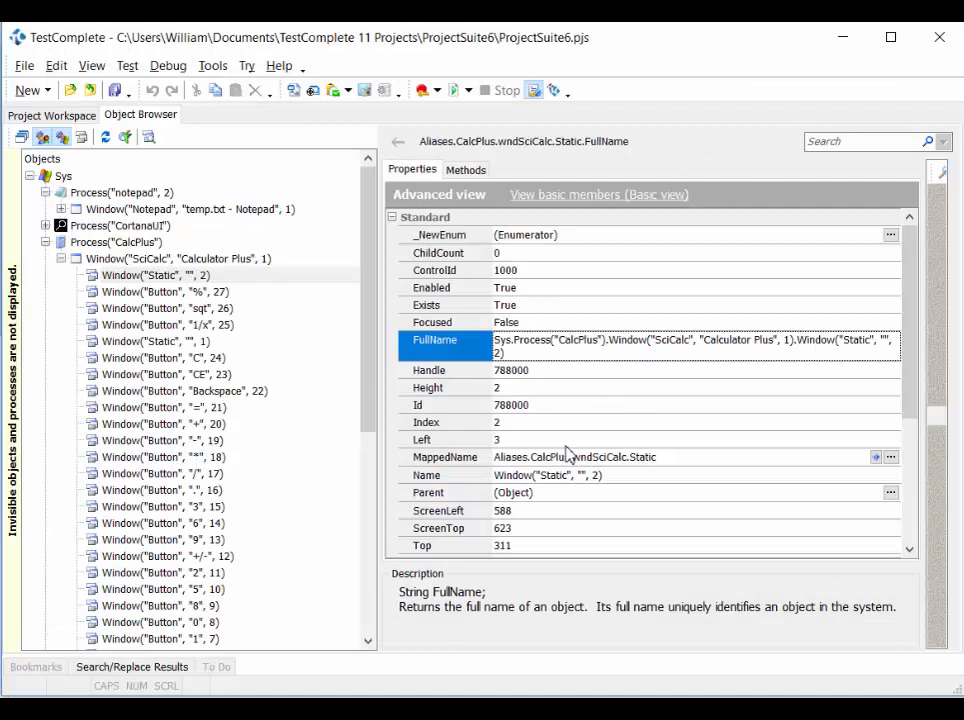
pyautogui.click(567, 455)
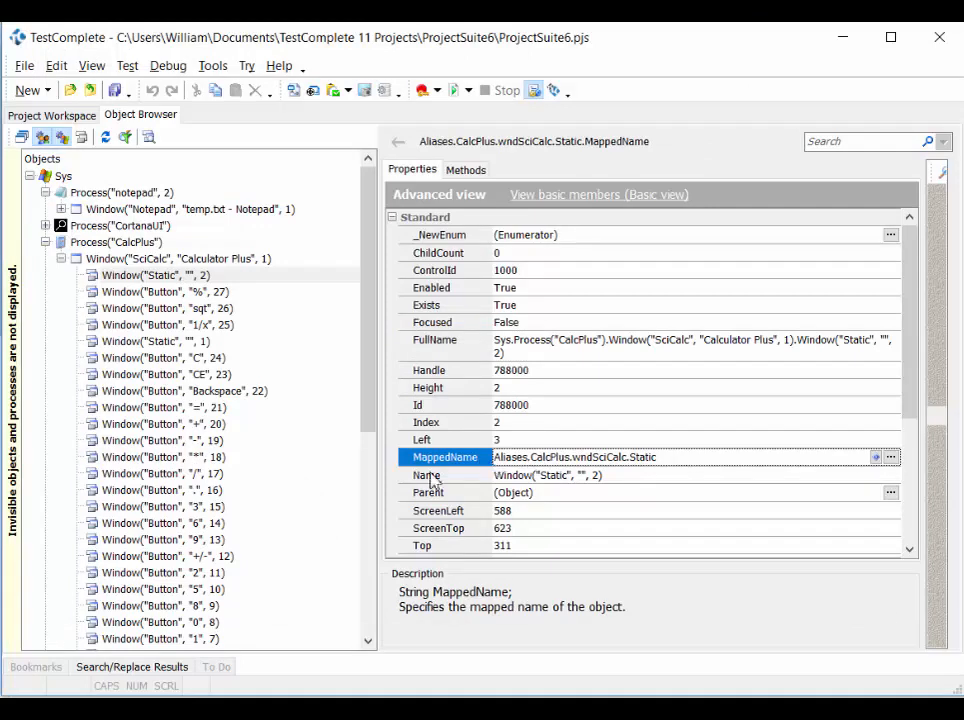
pyautogui.click(521, 458)
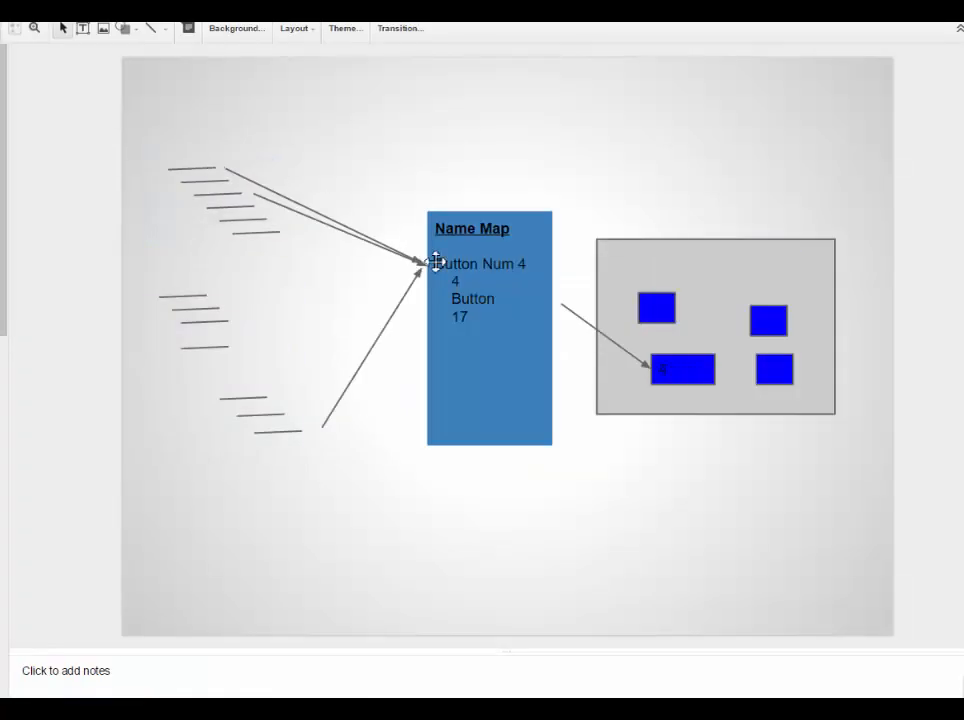
pyautogui.hotkey('alt', 'Tab')
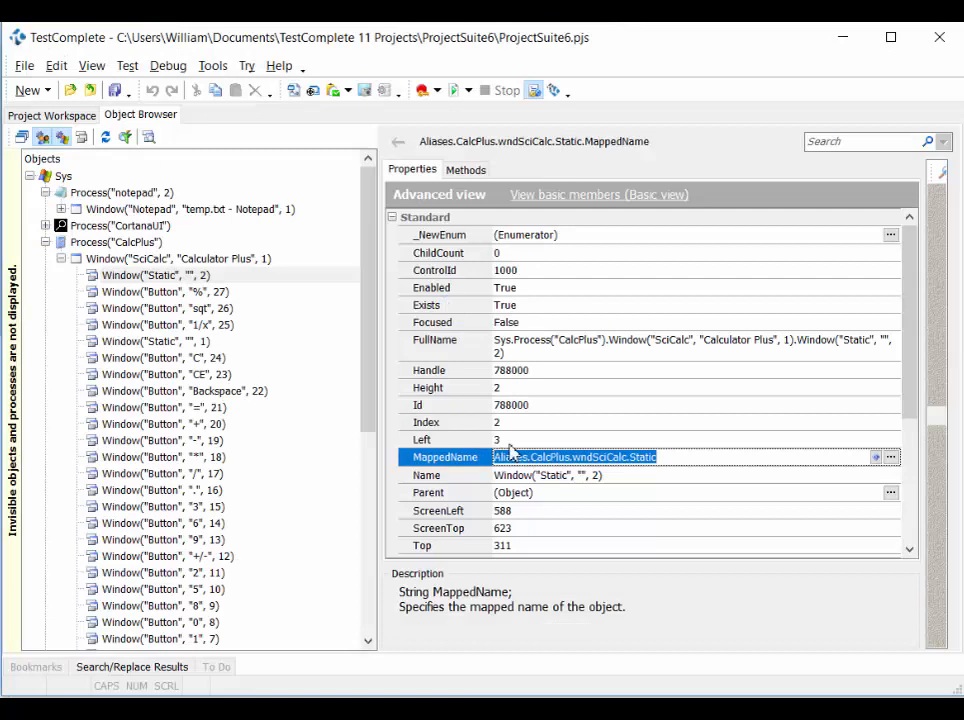
# Add an On-Screen Action to TestProject1's keyword test Test1 that performs ClickButton on Aliases.CalcPlus.wndSciCalc.btn0.
pyautogui.click(70, 117)
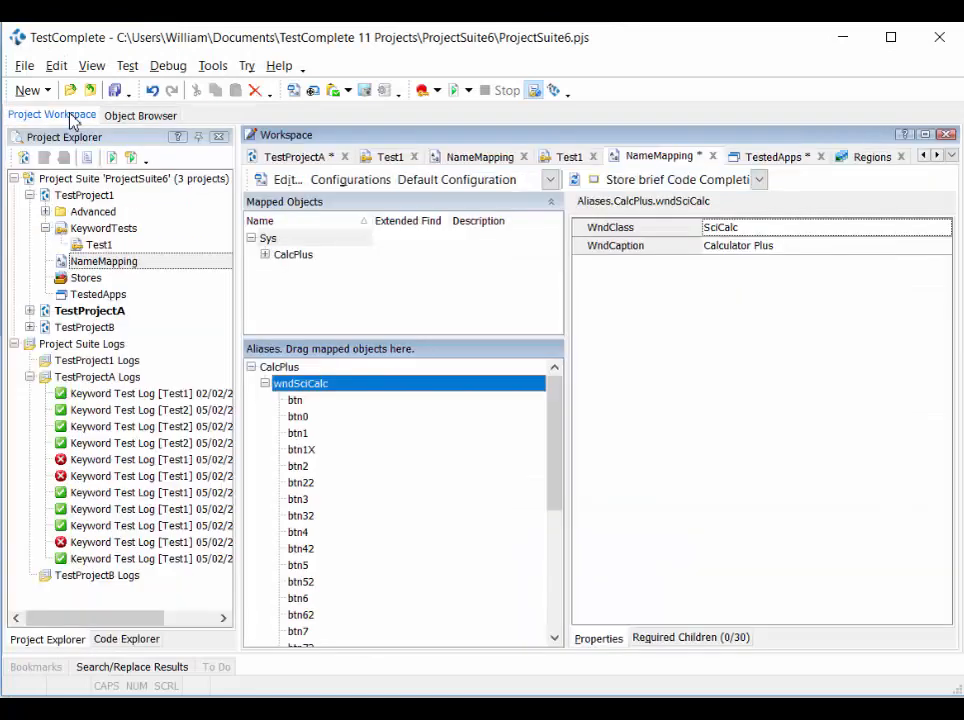
pyautogui.doubleClick(91, 246)
pyautogui.click(291, 224)
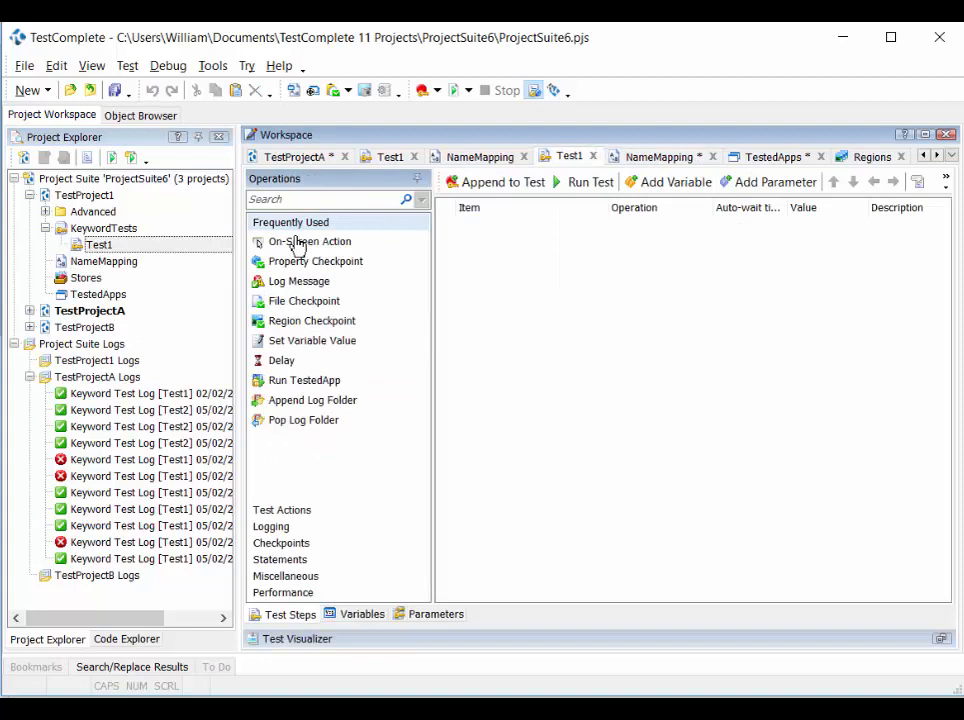
pyautogui.moveTo(293, 247); pyautogui.dragTo(499, 260)
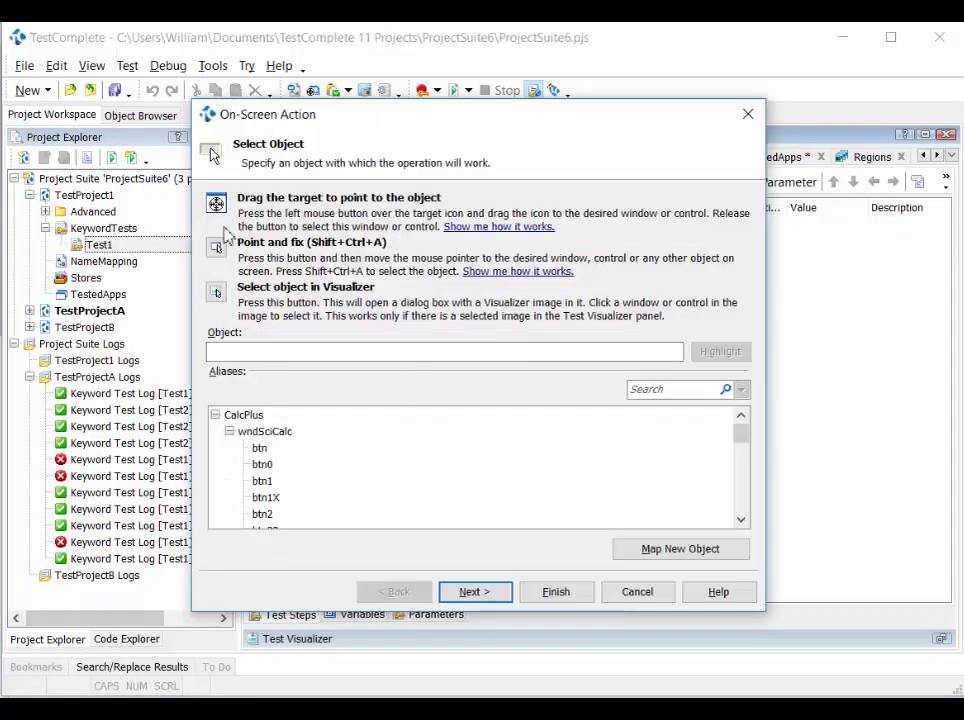
pyautogui.click(268, 464)
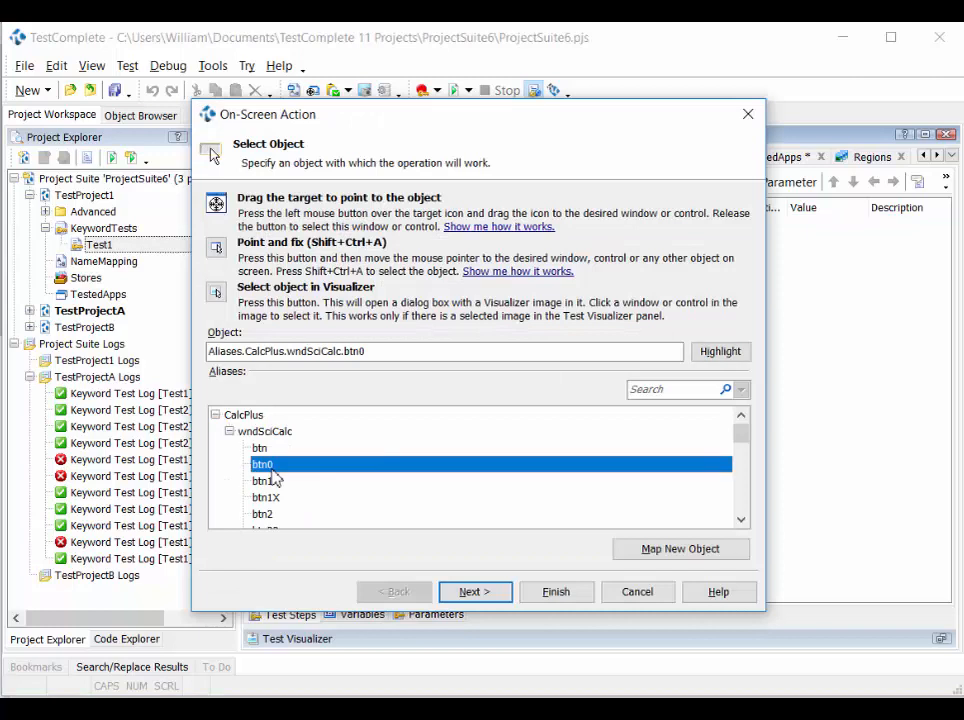
pyautogui.click(237, 351)
pyautogui.doubleClick(245, 355)
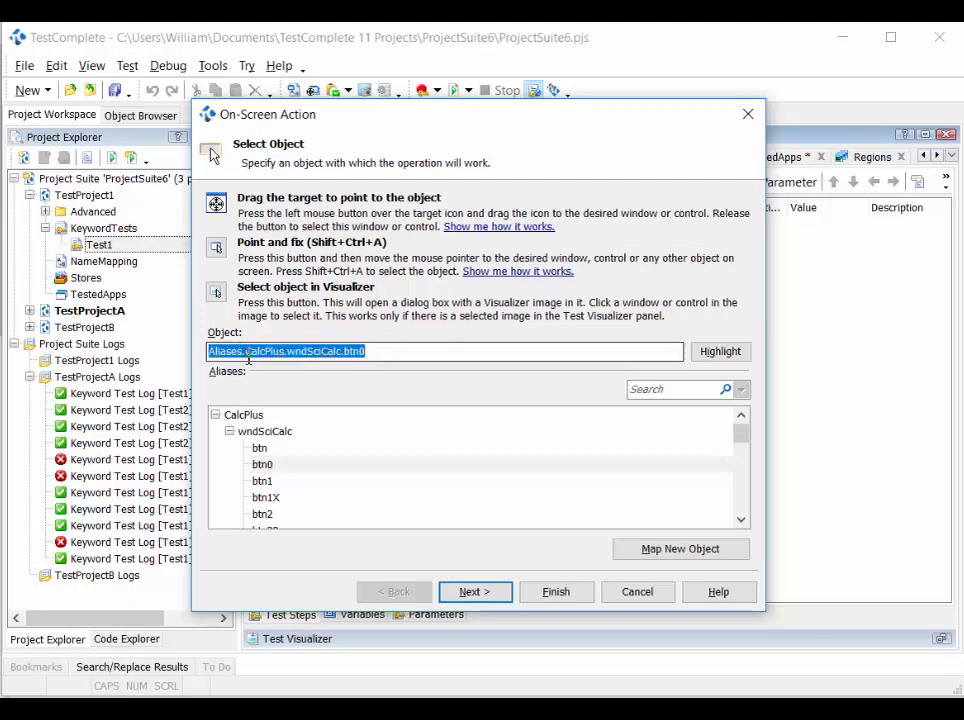
pyautogui.click(494, 598)
pyautogui.click(542, 593)
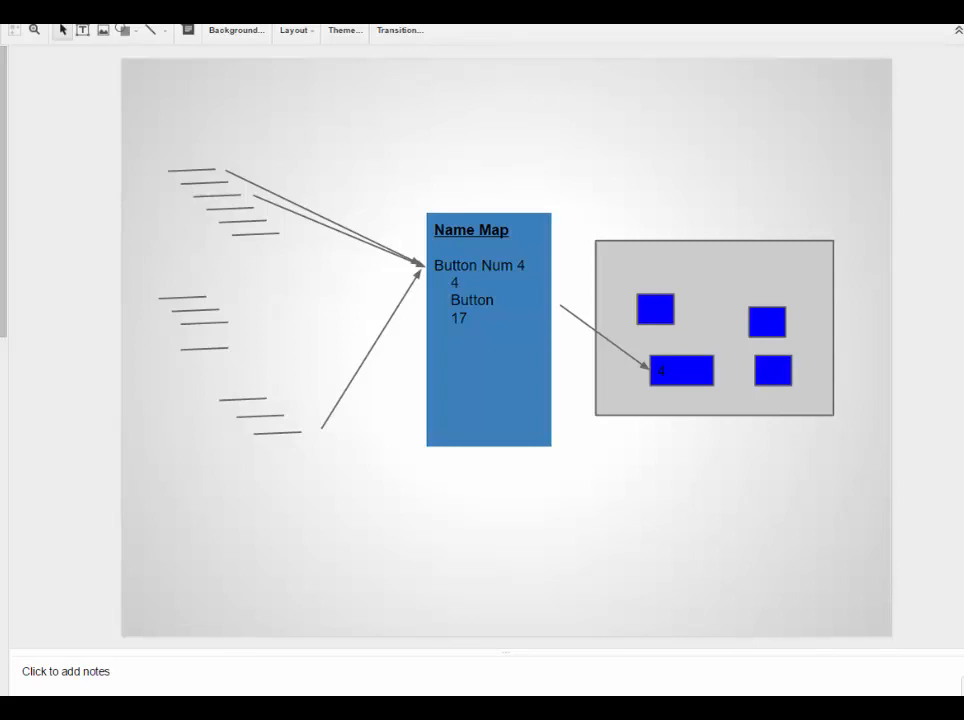
# Disable "Map object names automatically" in the Name Mapping engine options and accept the change.
pyautogui.hotkey('alt', 'Tab')
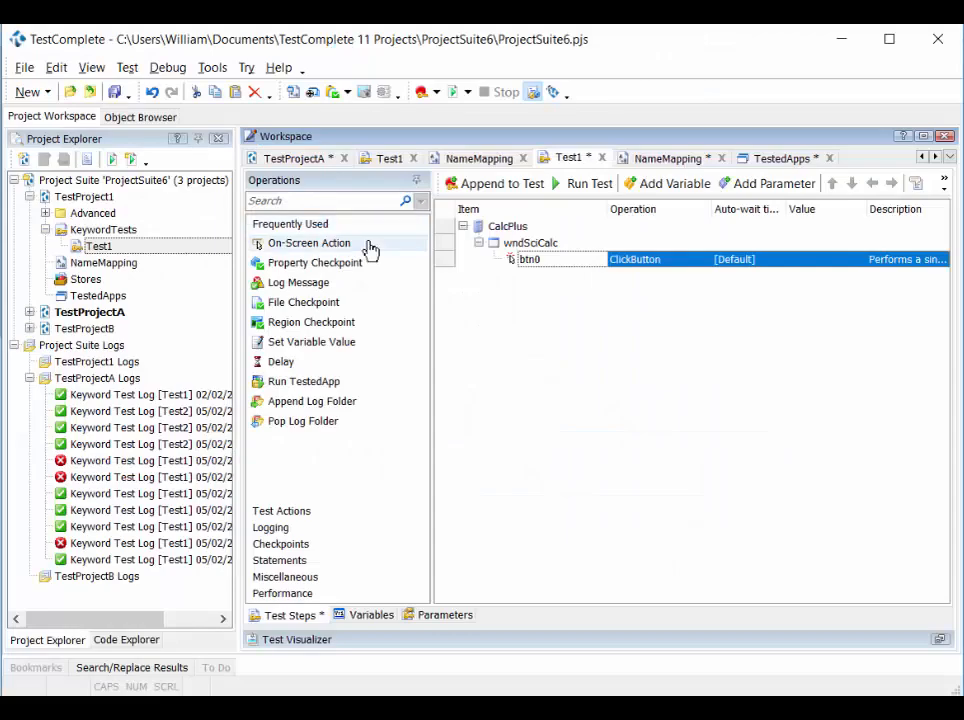
pyautogui.click(213, 69)
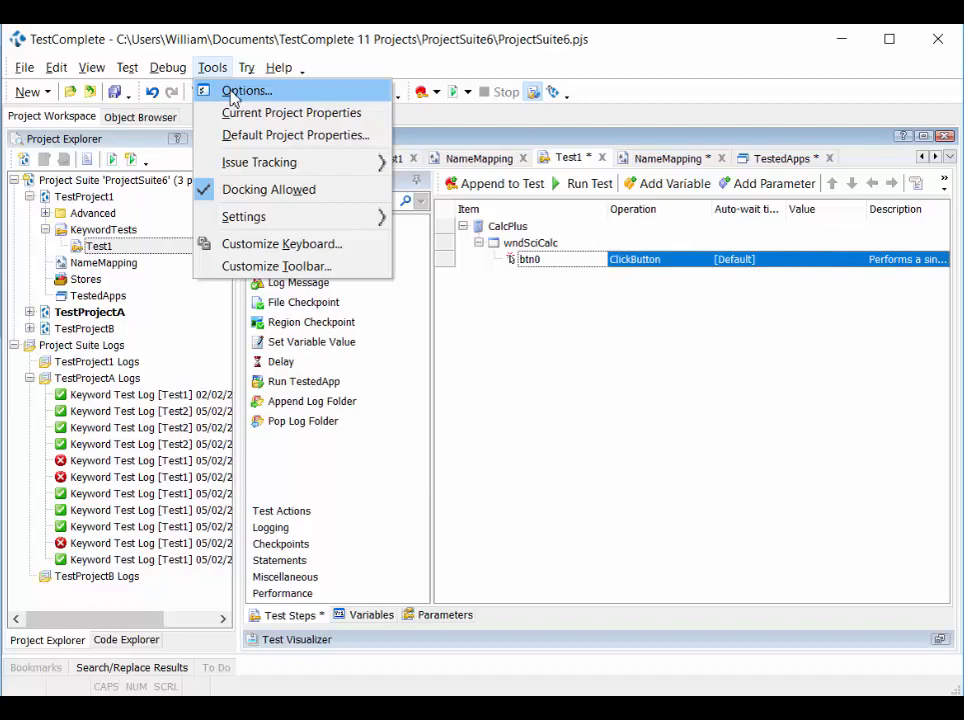
pyautogui.click(232, 91)
pyautogui.click(247, 78)
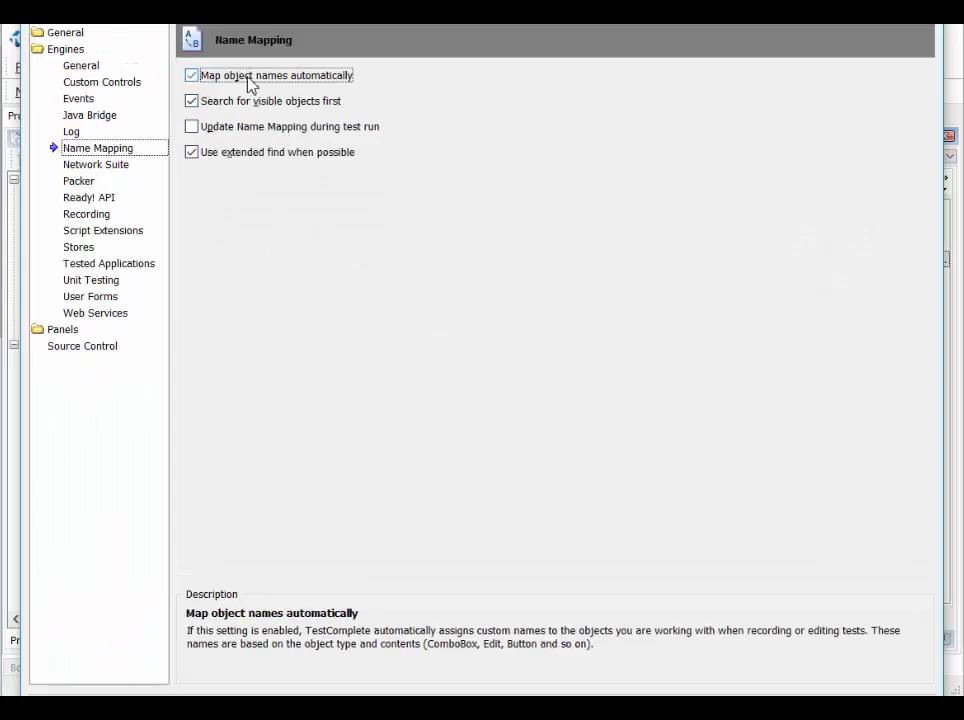
pyautogui.click(205, 78)
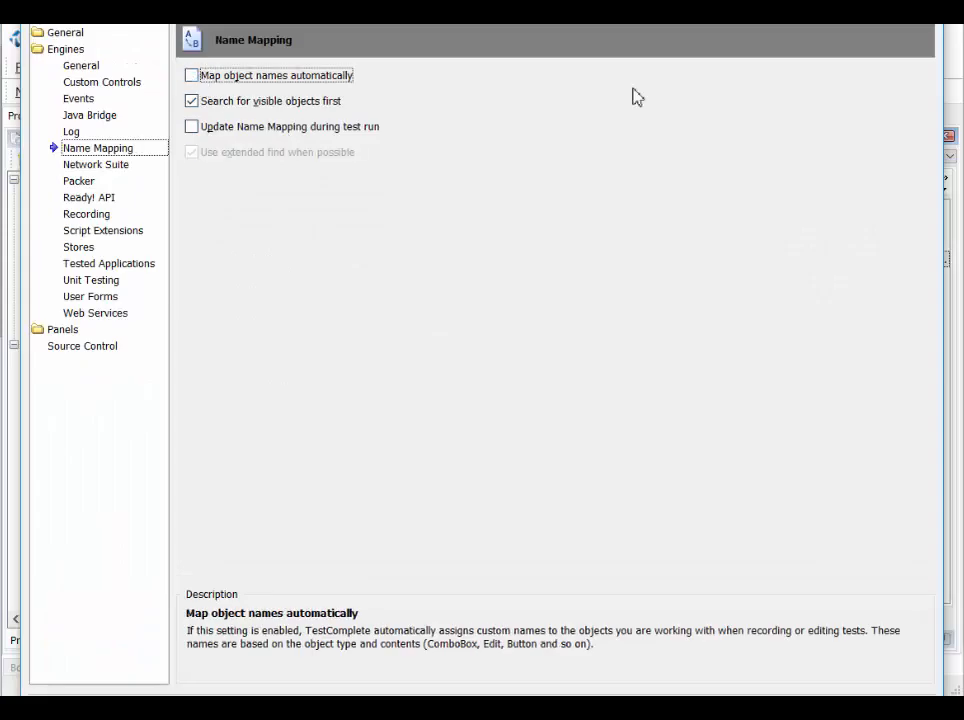
pyautogui.press('Return')
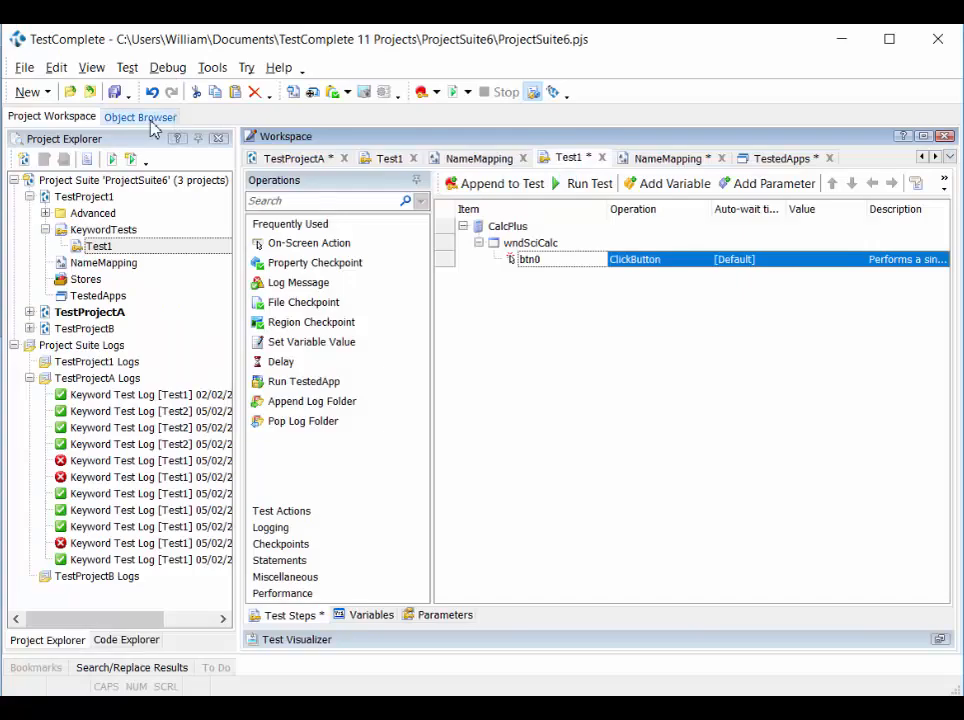
# Look at the manual mapping commands offered for the Static child window in the Object Browser, without running any.
pyautogui.click(150, 120)
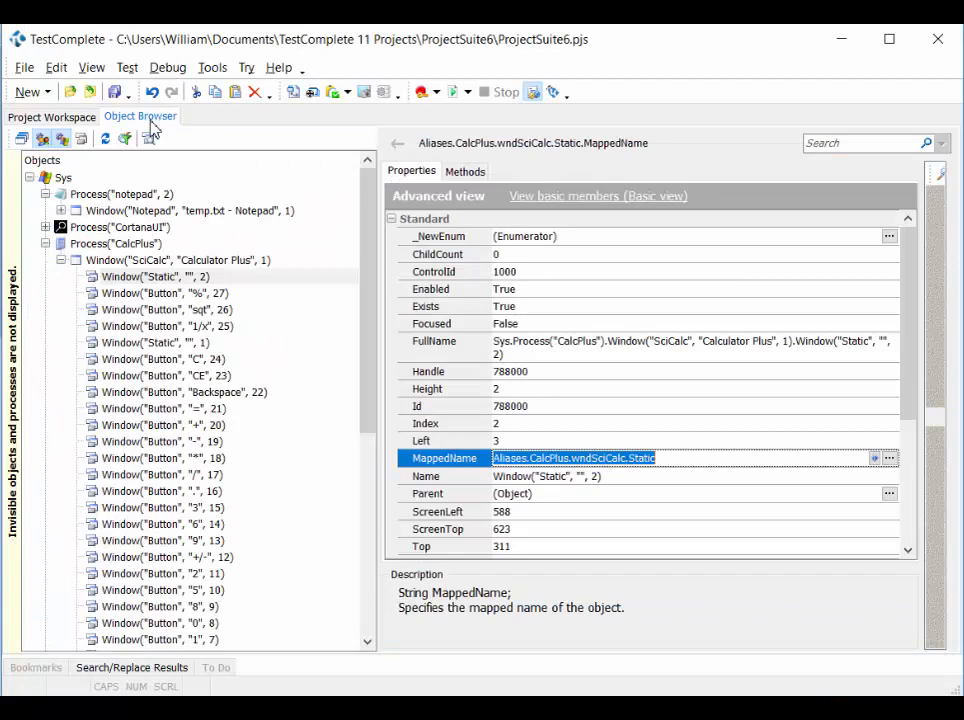
pyautogui.rightClick(172, 280)
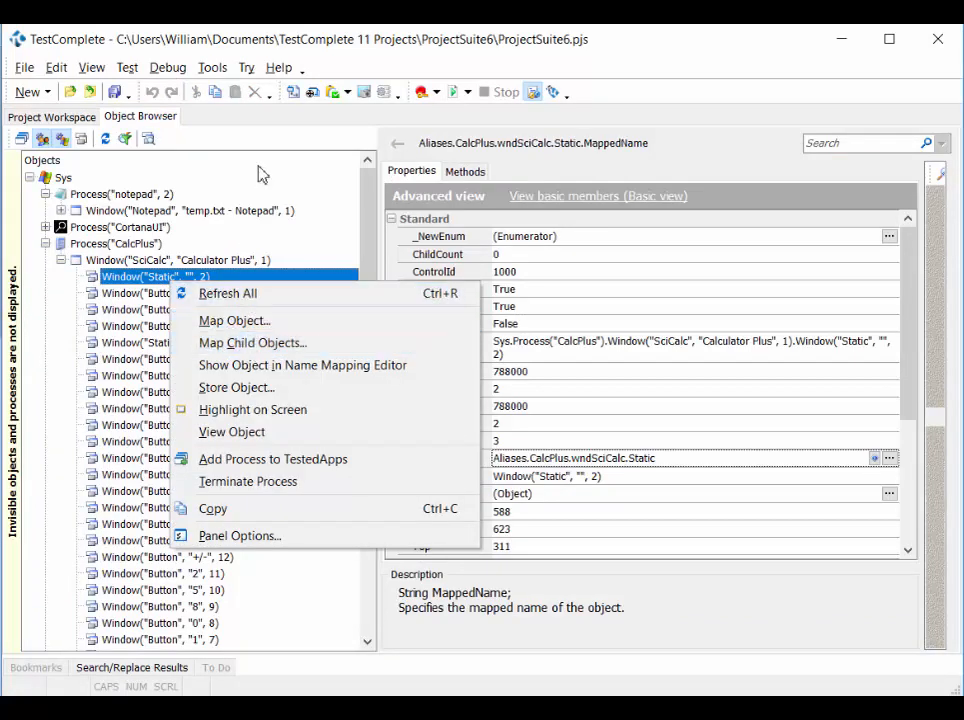
pyautogui.click(262, 135)
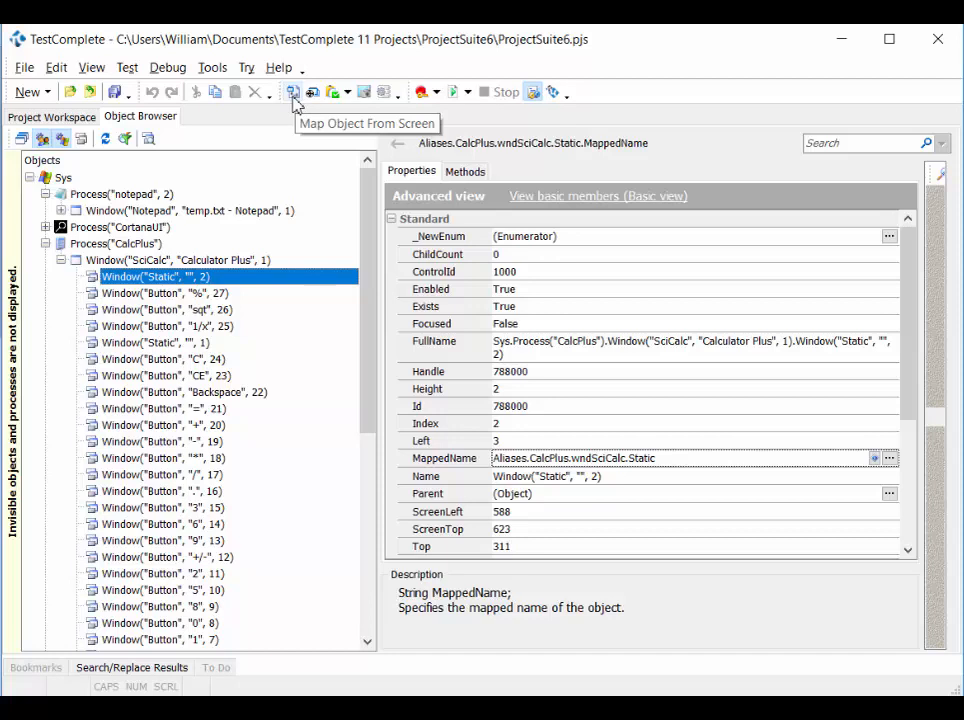
# Open TestProject1's NameMapping and review its Mapped Objects area and the full path of the wndSciCalc alias.
pyautogui.click(70, 118)
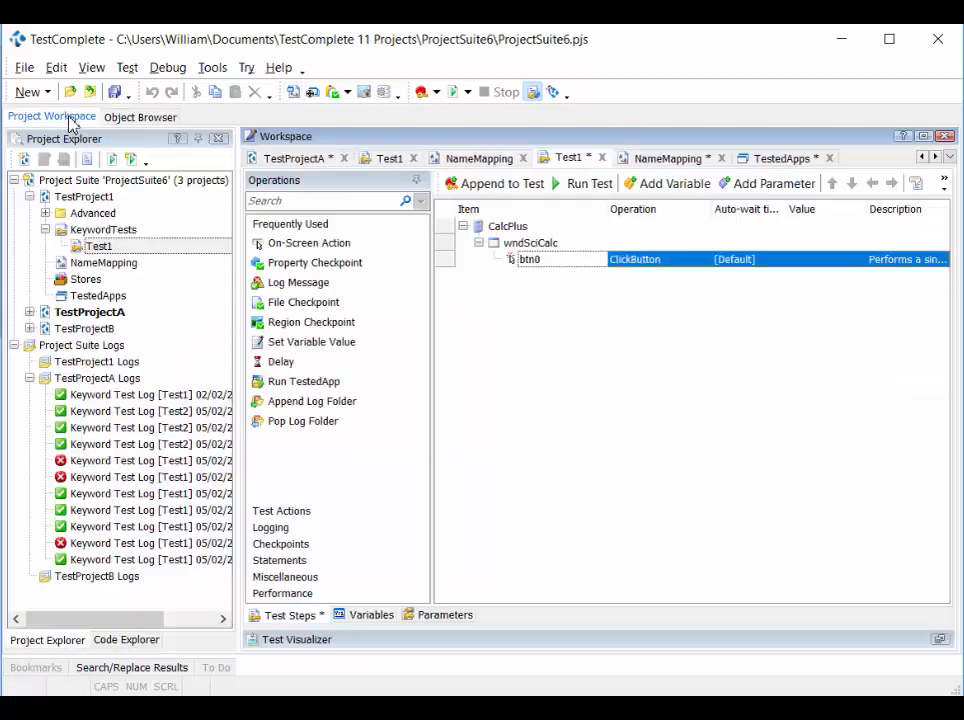
pyautogui.click(108, 265)
pyautogui.doubleClick(108, 265)
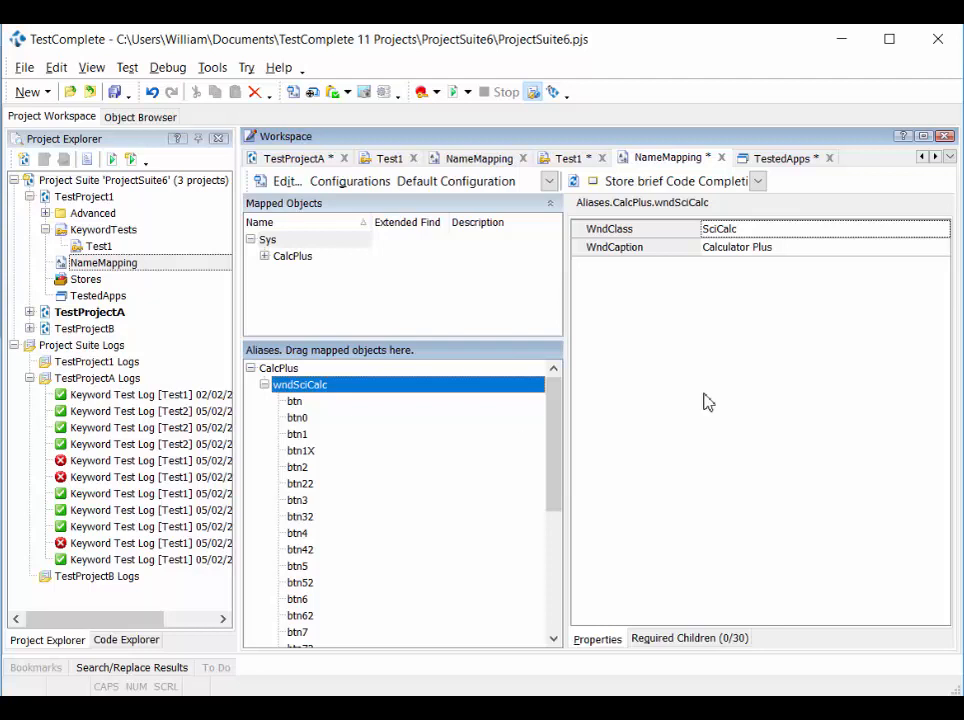
pyautogui.click(258, 207)
pyautogui.click(257, 205)
pyautogui.click(670, 204)
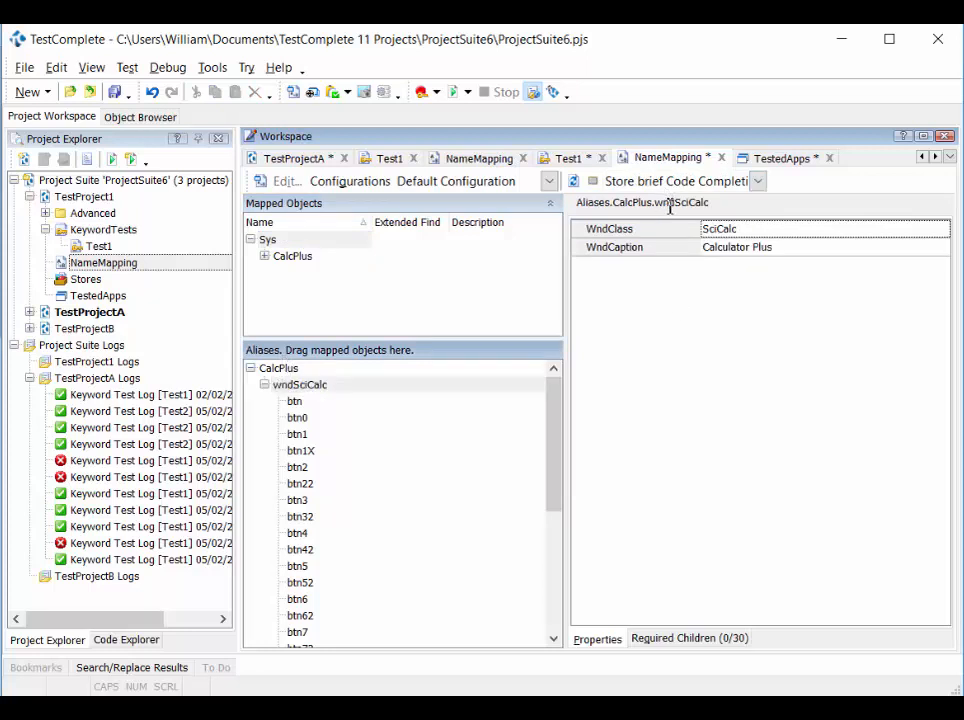
# Examine the mapped Sys branch in NameMapping down to the child controls of wndSciCalc, leaving CalcPlus collapsed.
pyautogui.click(322, 206)
pyautogui.click(322, 205)
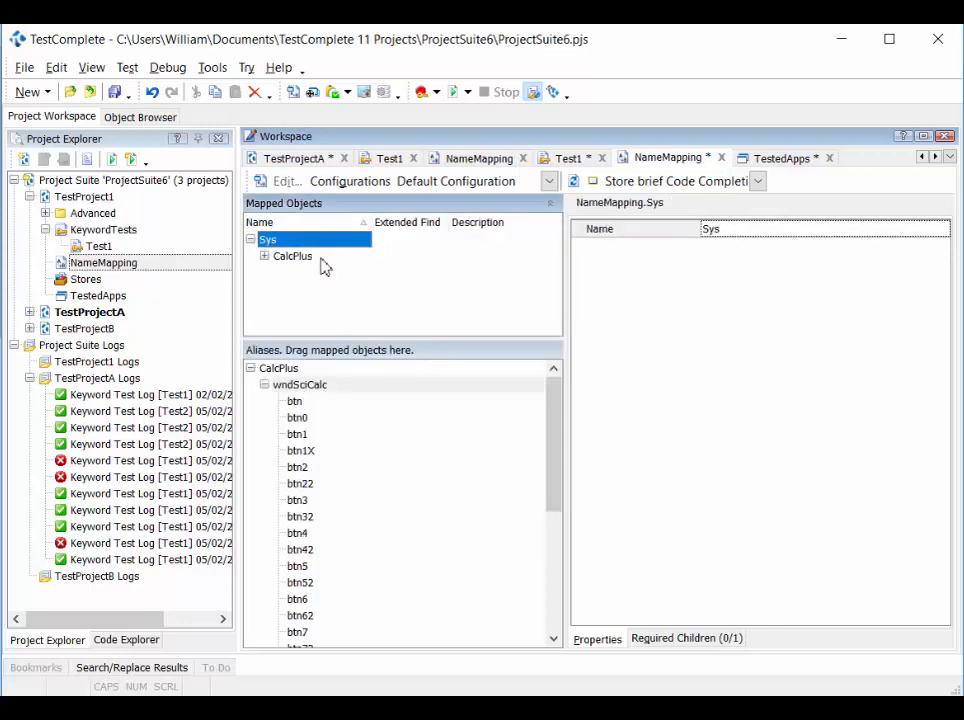
pyautogui.click(266, 256)
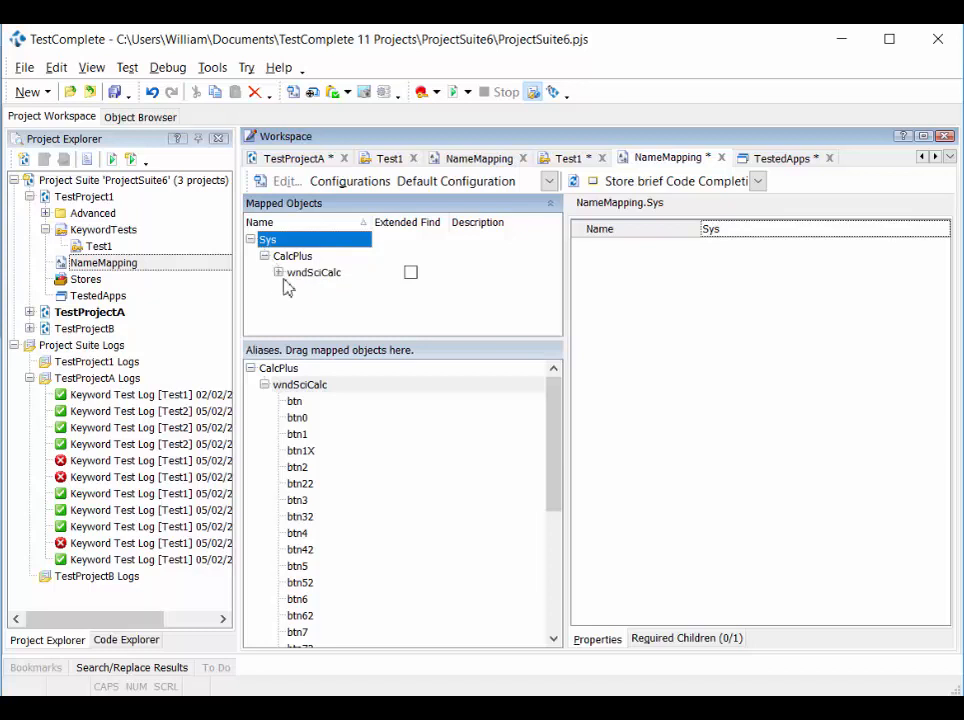
pyautogui.click(278, 272)
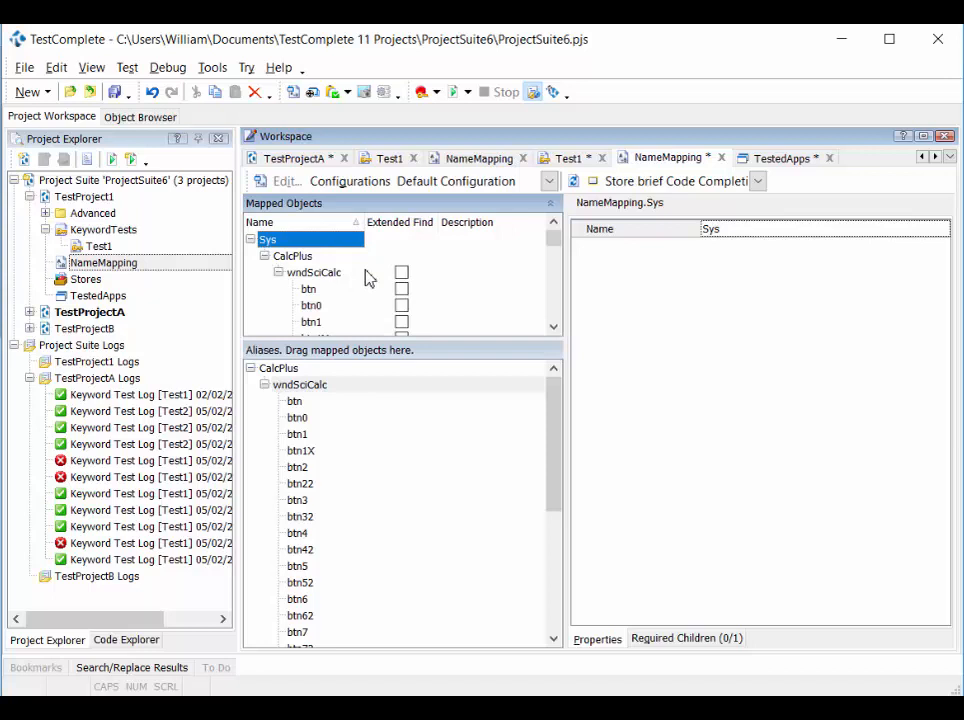
pyautogui.click(277, 272)
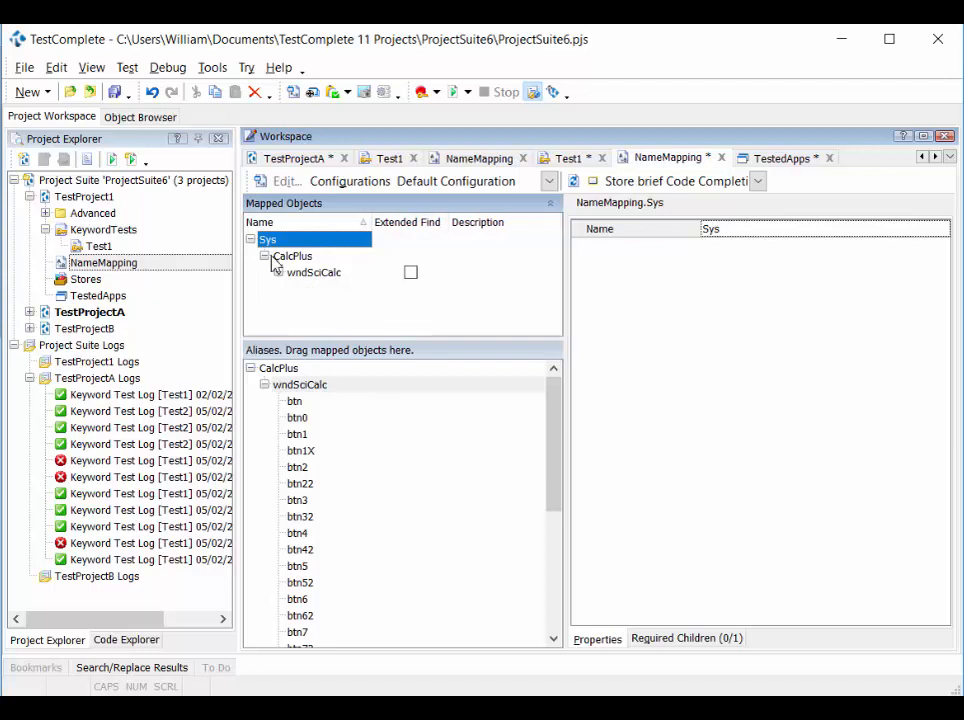
pyautogui.click(266, 257)
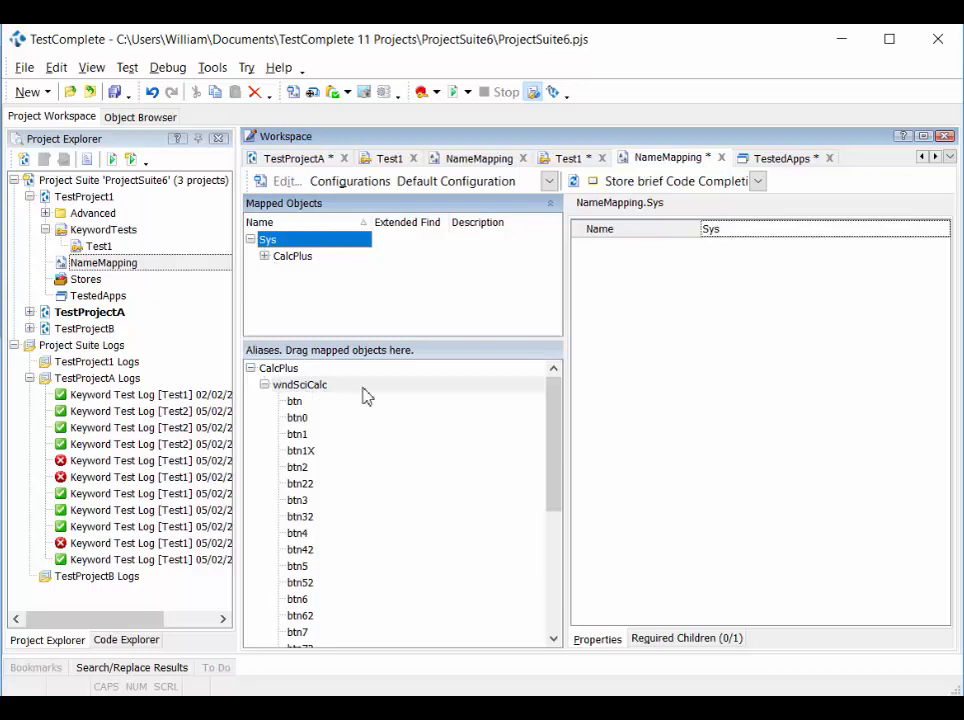
# Inspect the wndSciCalc alias's children and its identification properties in NameMapping.
pyautogui.click(265, 385)
pyautogui.click(265, 385)
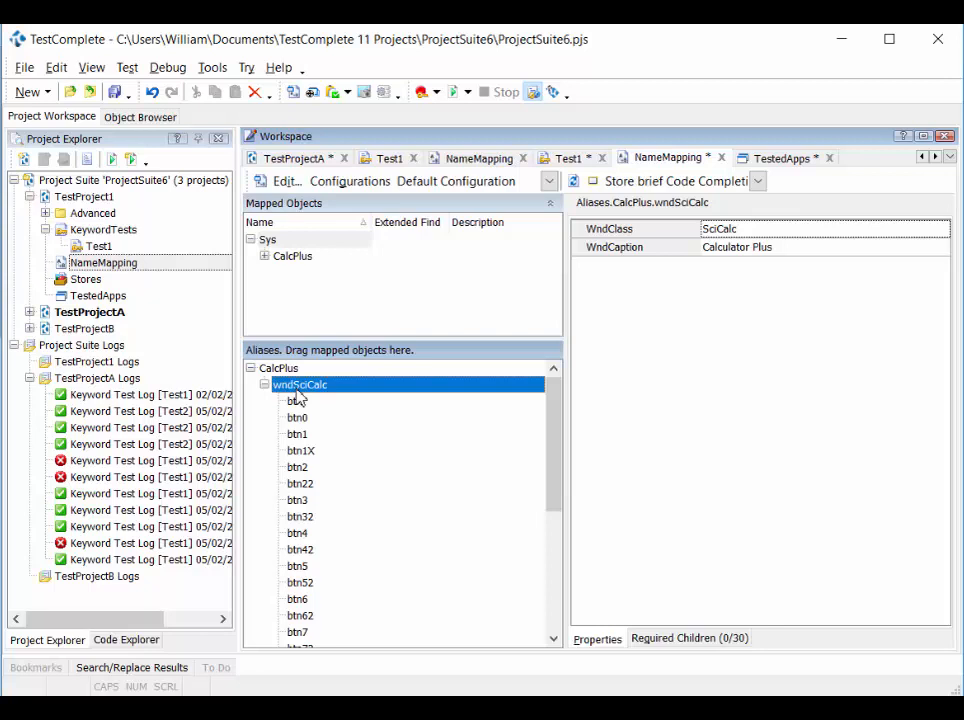
pyautogui.click(770, 306)
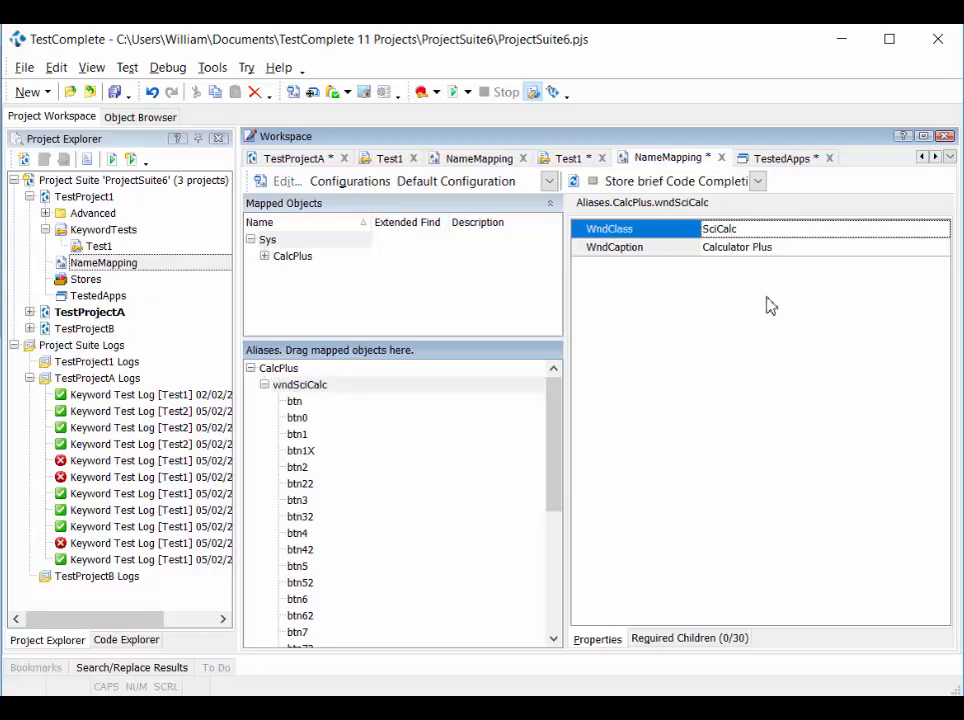
# Inspect the btn alias's WndClass and WndCaption properties, comparing them with the full object name in Notepad's temp.txt.
pyautogui.click(294, 402)
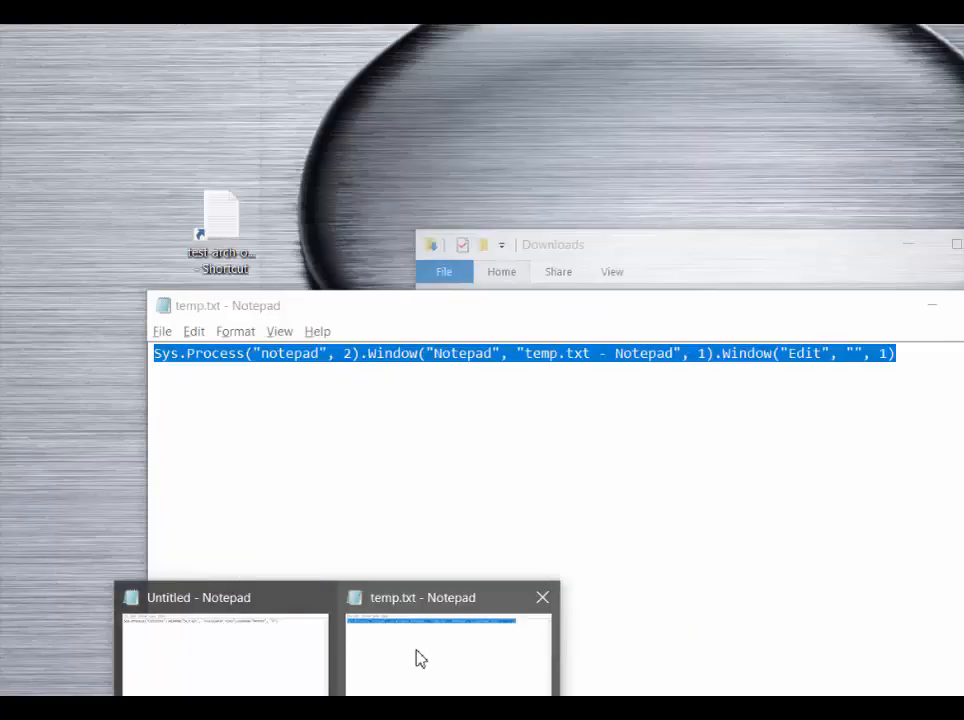
pyautogui.click(415, 671)
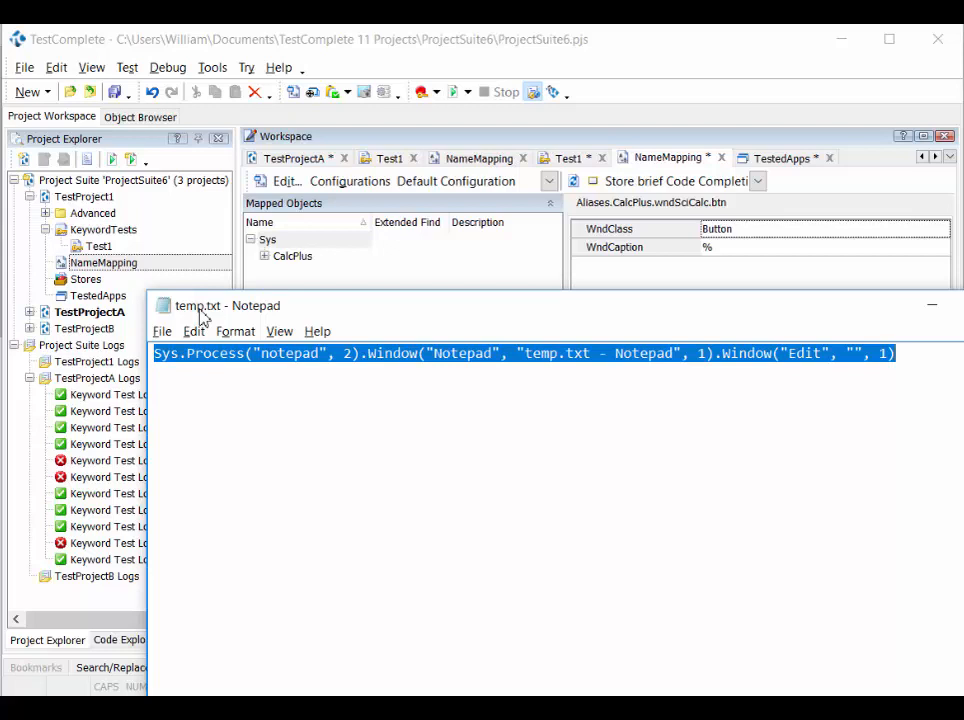
pyautogui.click(688, 282)
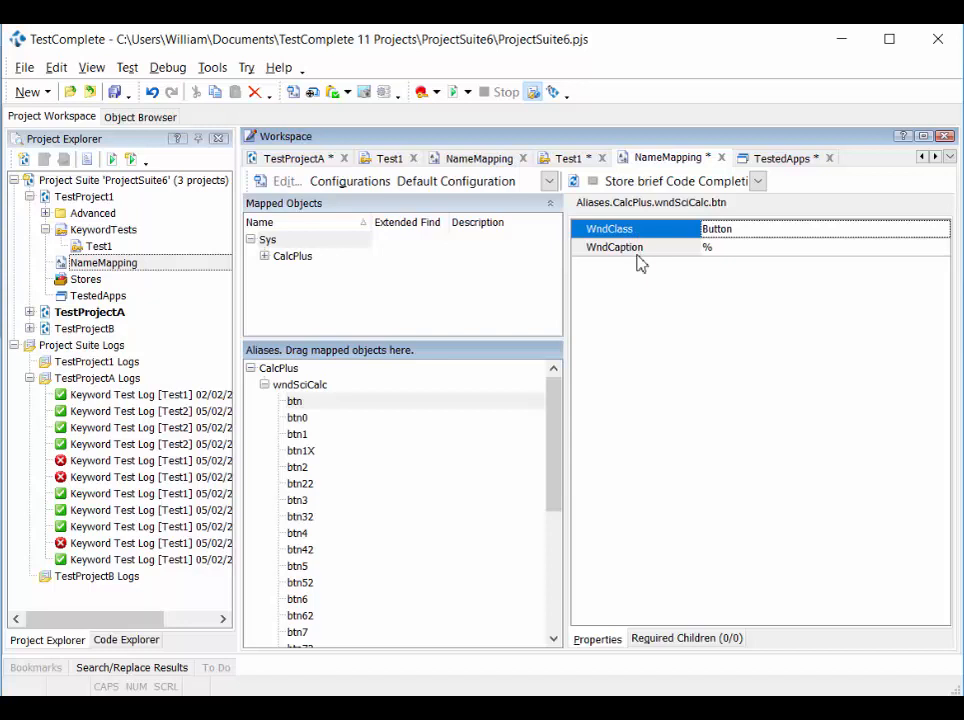
pyautogui.click(764, 251)
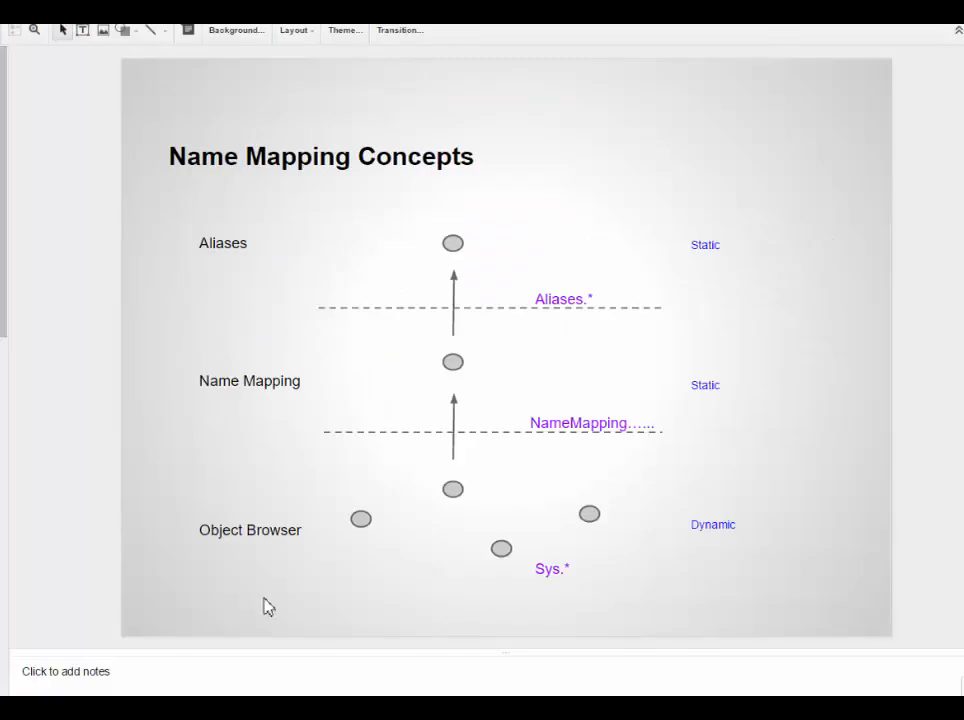
# Point out the Object Browser and Aliases levels on the Name Mapping Concepts slide.
pyautogui.doubleClick(253, 524)
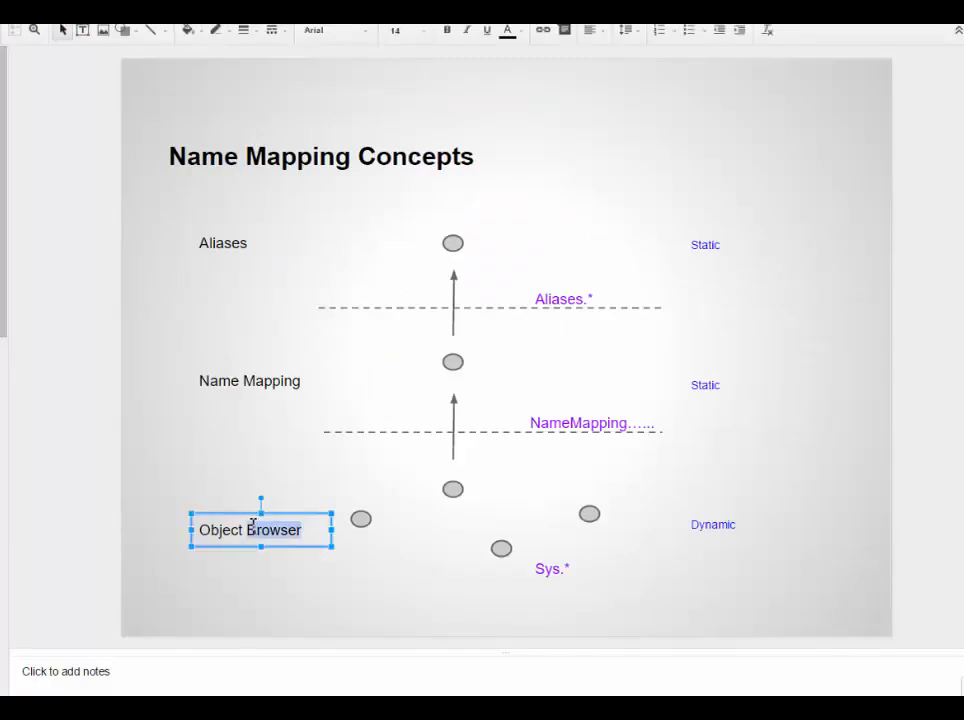
pyautogui.click(226, 243)
pyautogui.click(245, 530)
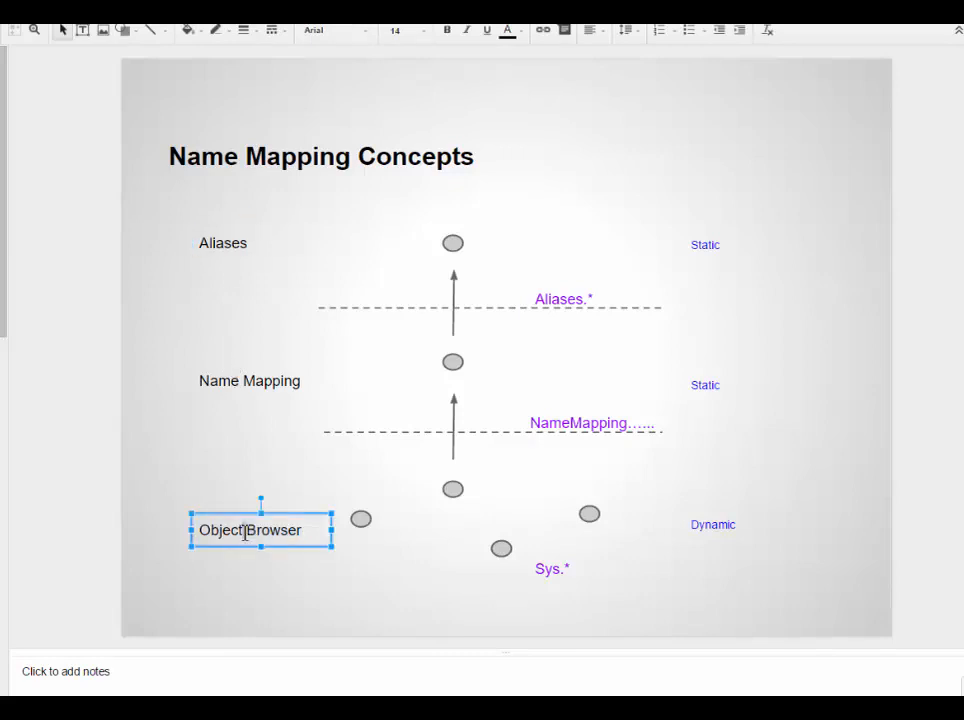
# Switch to TestComplete and inspect the FullName property of the CalcPlus Static window object in the Object Browser.
pyautogui.hotkey('alt', 'Tab')
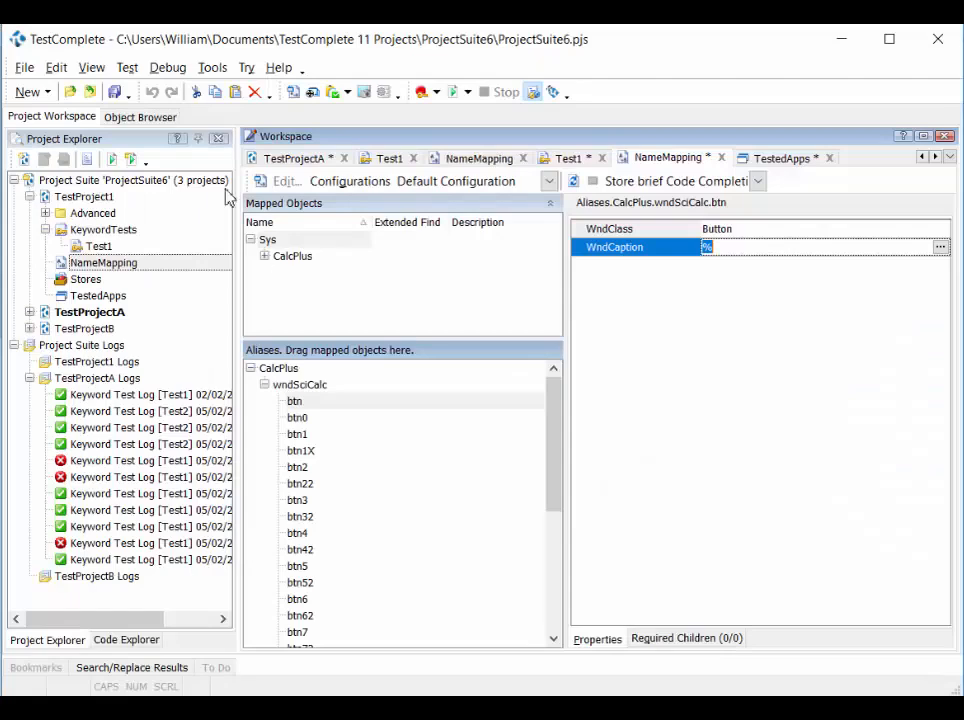
pyautogui.click(140, 117)
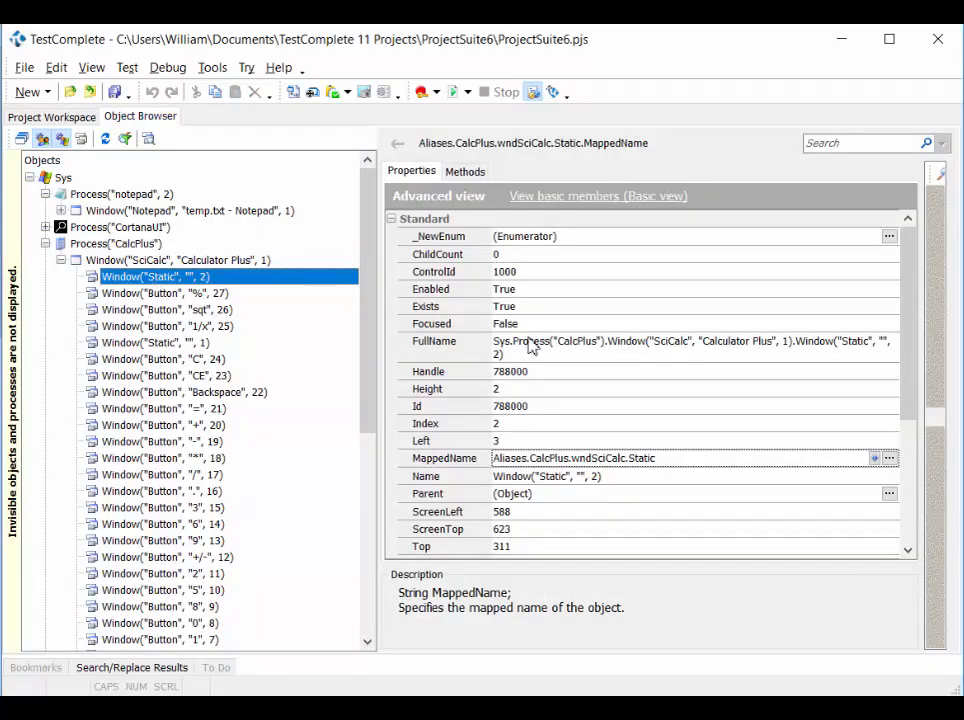
pyautogui.click(497, 345)
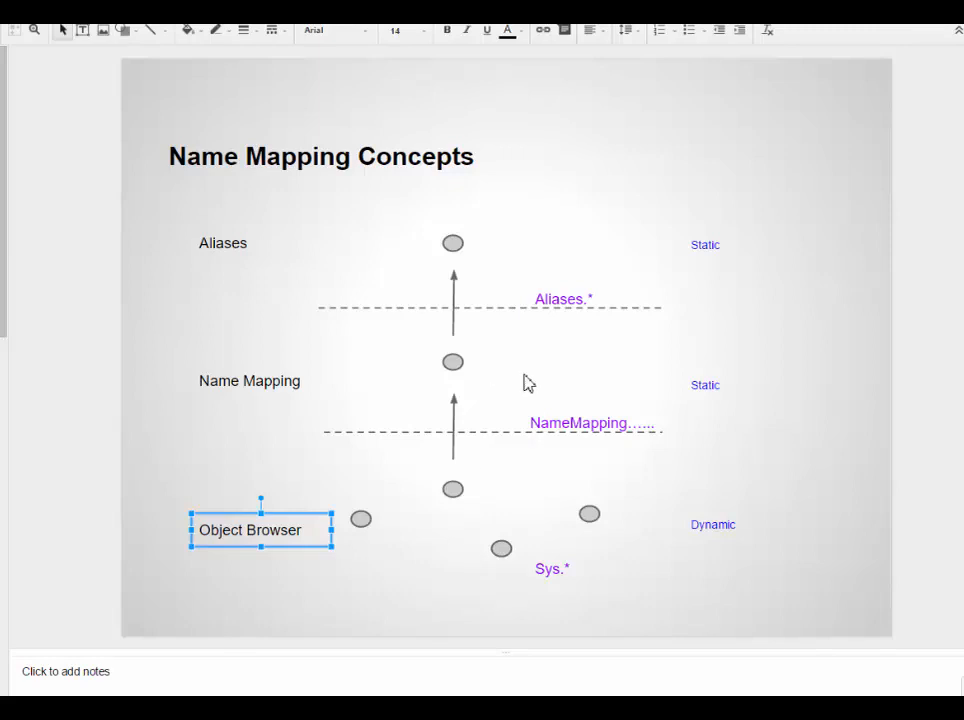
# Inspect the btn mapped object under Sys, CalcPlus, wndSciCalc in TestComplete's NameMapping, examining its full mapped name.
pyautogui.hotkey('alt', 'Tab')
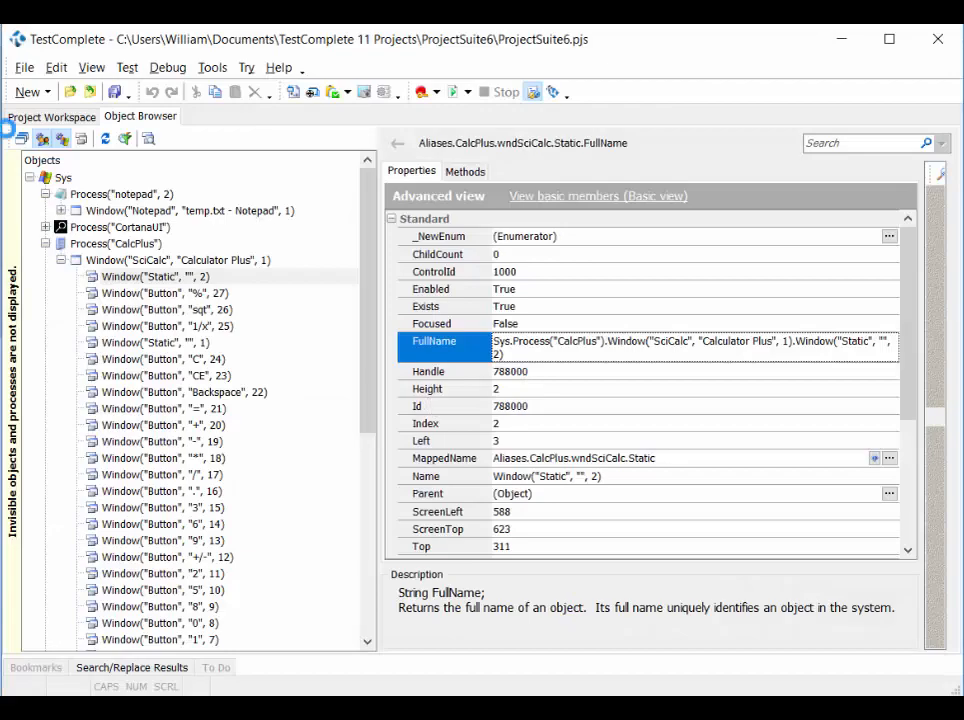
pyautogui.click(32, 117)
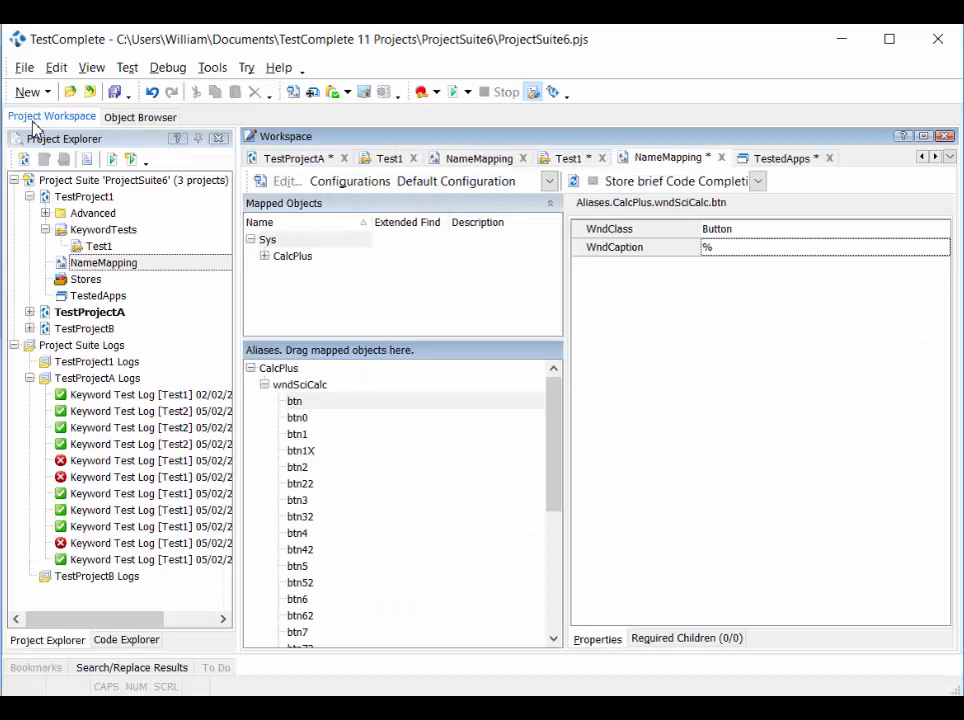
pyautogui.click(264, 256)
pyautogui.click(280, 273)
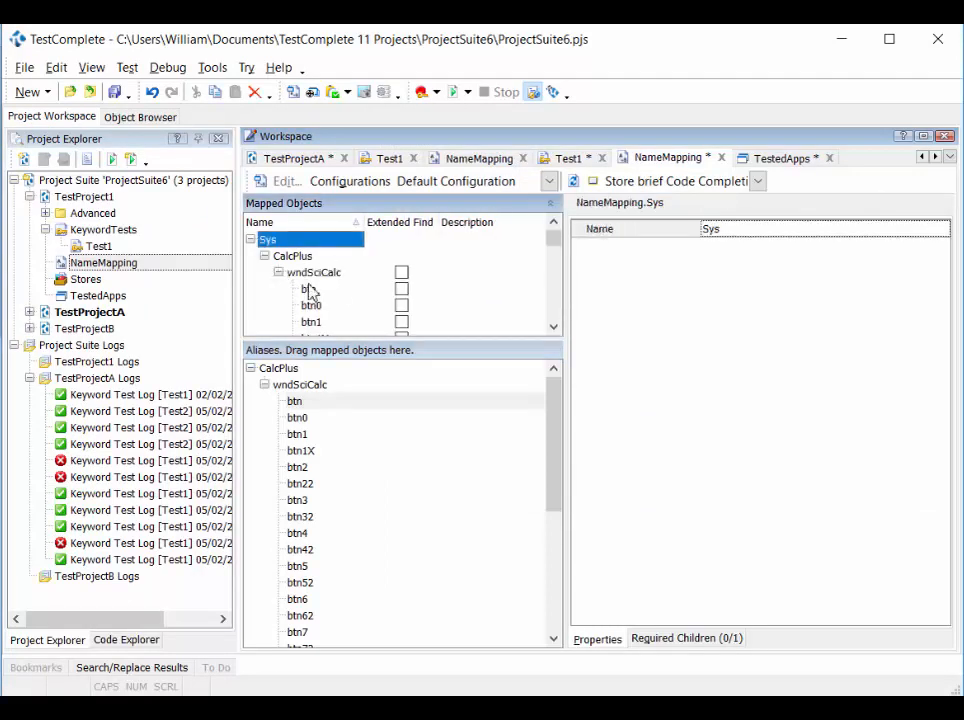
pyautogui.click(309, 289)
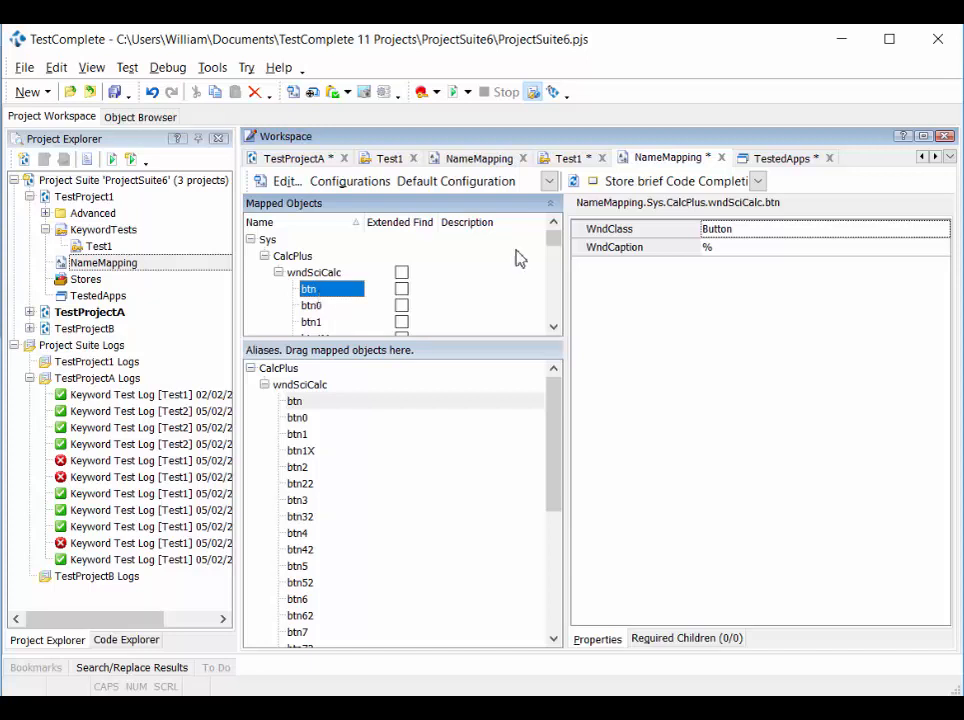
pyautogui.moveTo(578, 202); pyautogui.dragTo(819, 208)
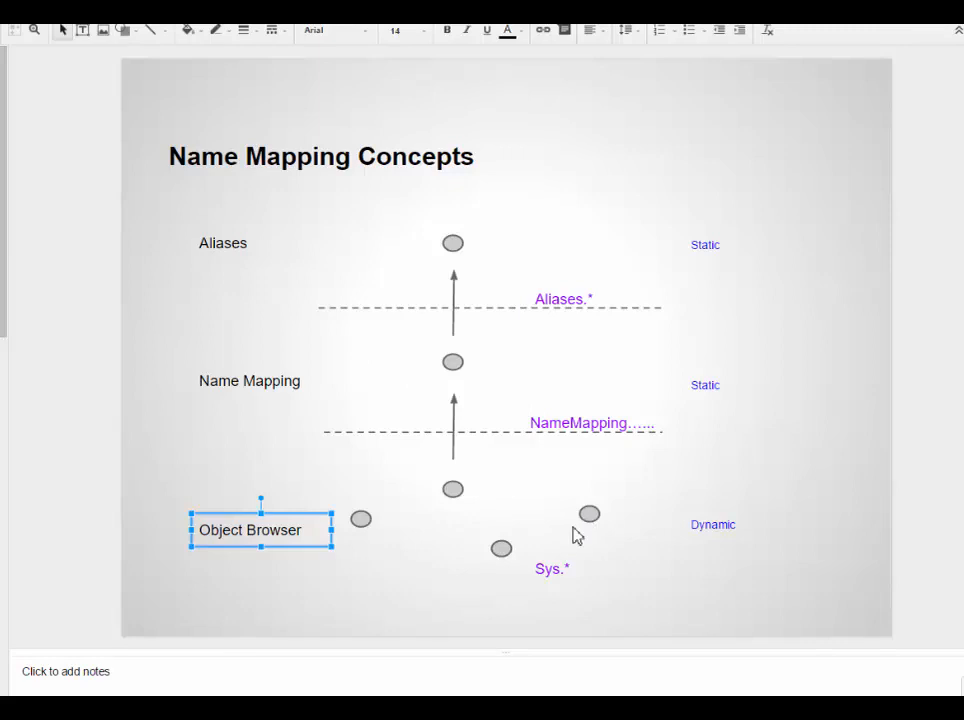
# Point out the object circles on the Object Browser level and the one on the Name Mapping level of the slide.
pyautogui.click(503, 549)
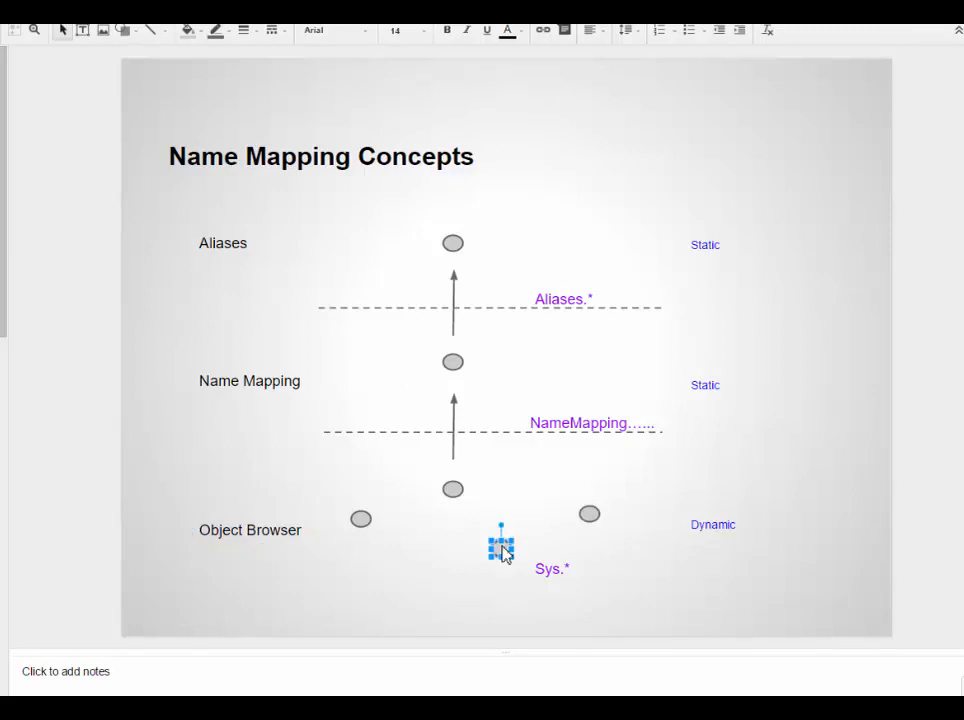
pyautogui.click(589, 513)
pyautogui.click(361, 516)
pyautogui.click(453, 365)
# View the btn alias in TestComplete's NameMapping, and relate it to the Aliases level on the Name Mapping Concepts slide.
pyautogui.hotkey('alt', 'Tab')
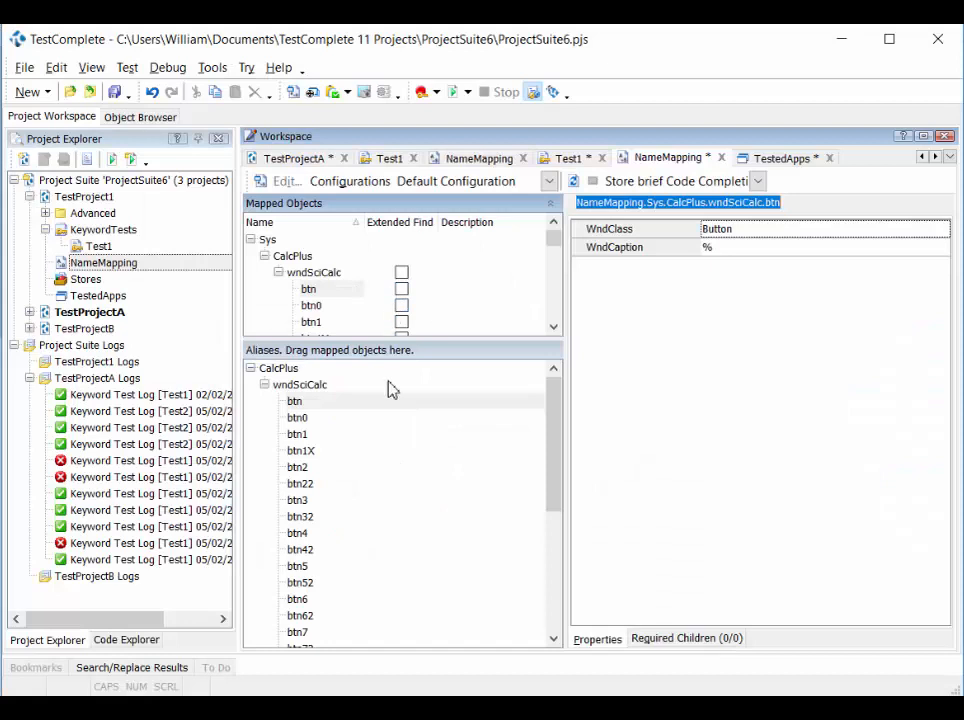
pyautogui.click(360, 404)
pyautogui.click(355, 404)
pyautogui.hotkey('alt', 'Tab')
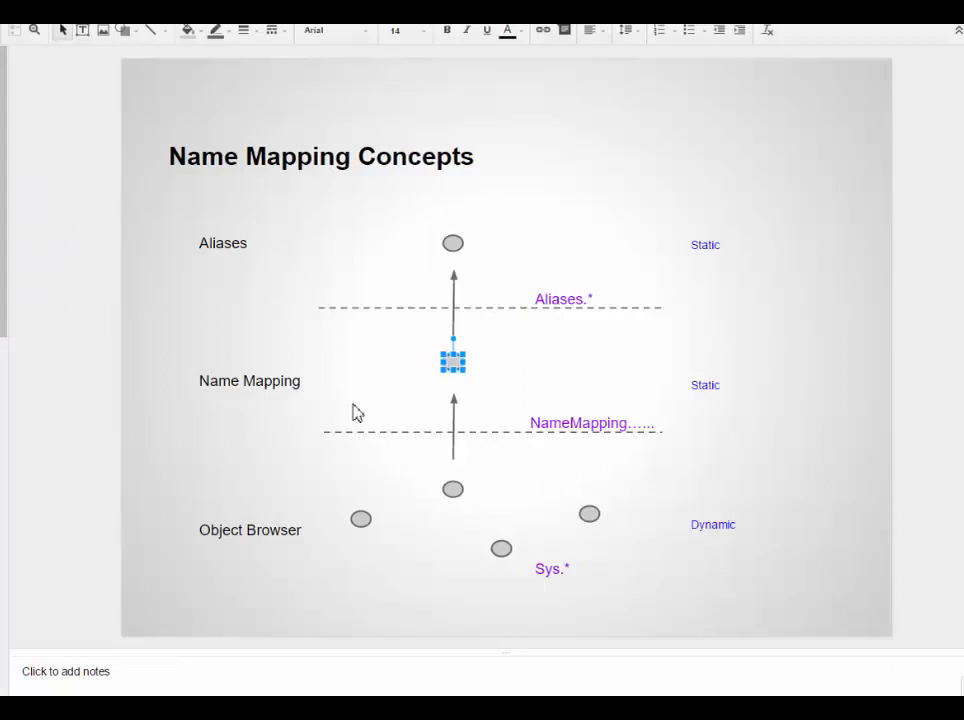
pyautogui.click(456, 250)
pyautogui.doubleClick(212, 248)
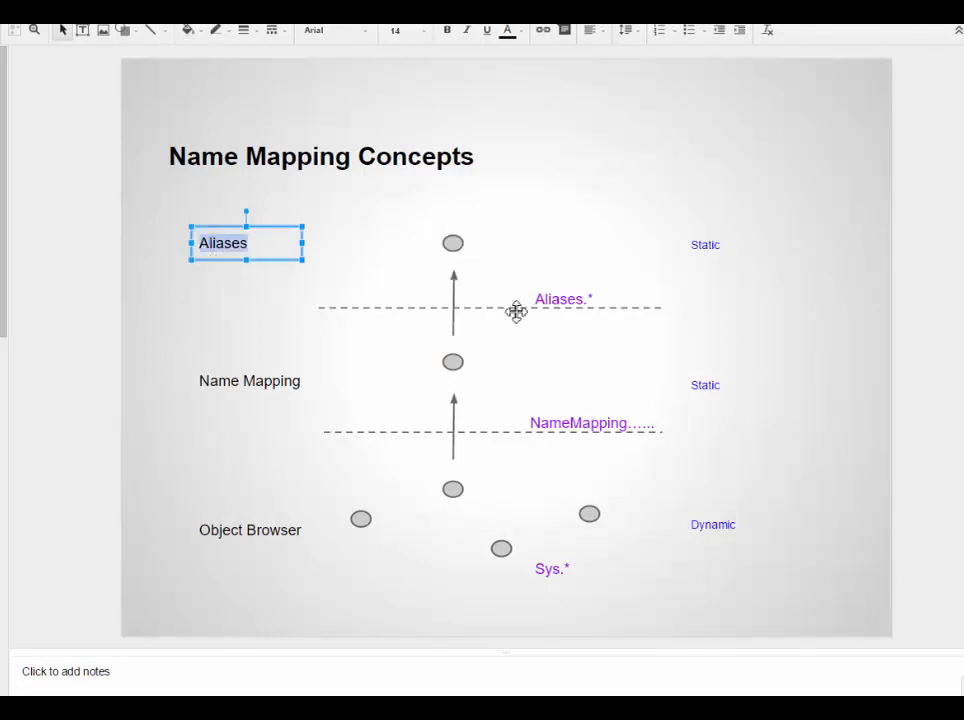
# Rename the btn alias under wndSciCalc to btnpercent in TestComplete's NameMapping.
pyautogui.hotkey('alt', 'Tab')
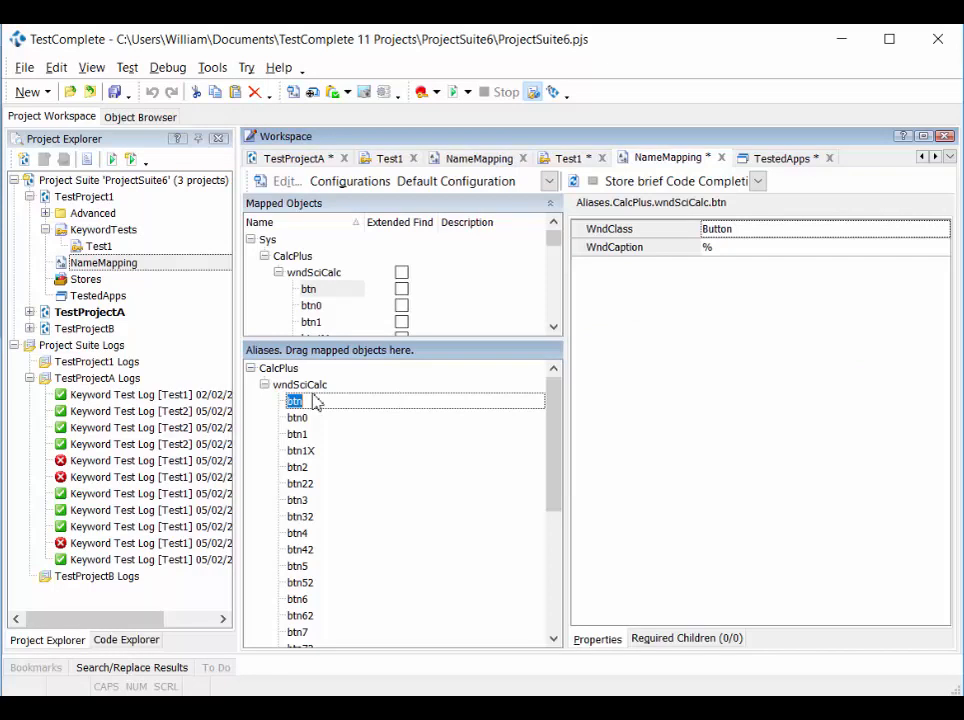
pyautogui.click(306, 386)
pyautogui.click(308, 401)
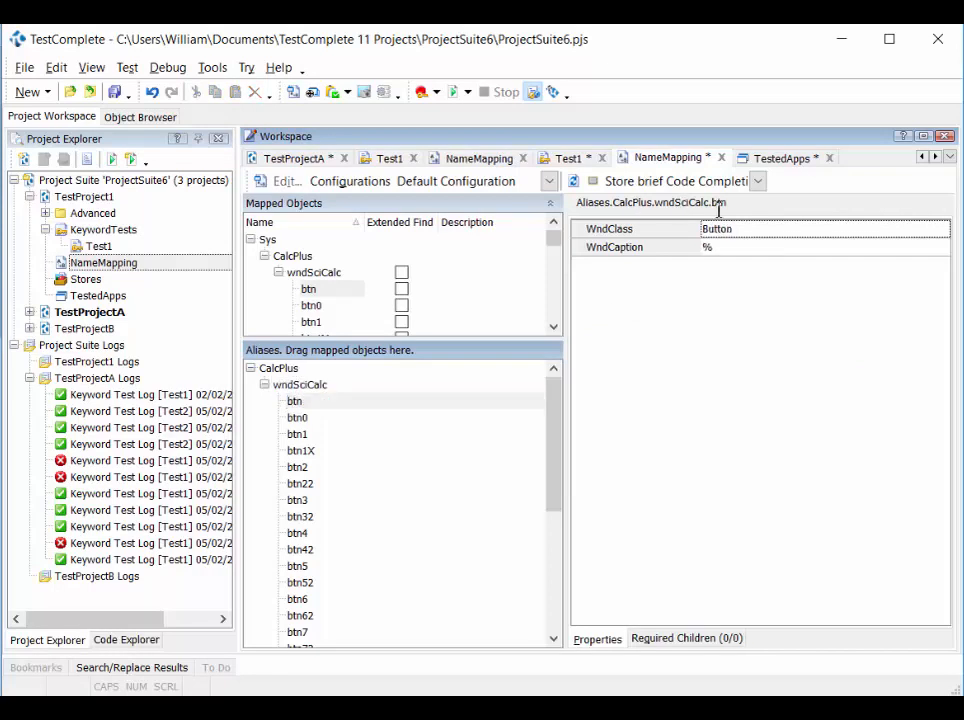
pyautogui.click(308, 401)
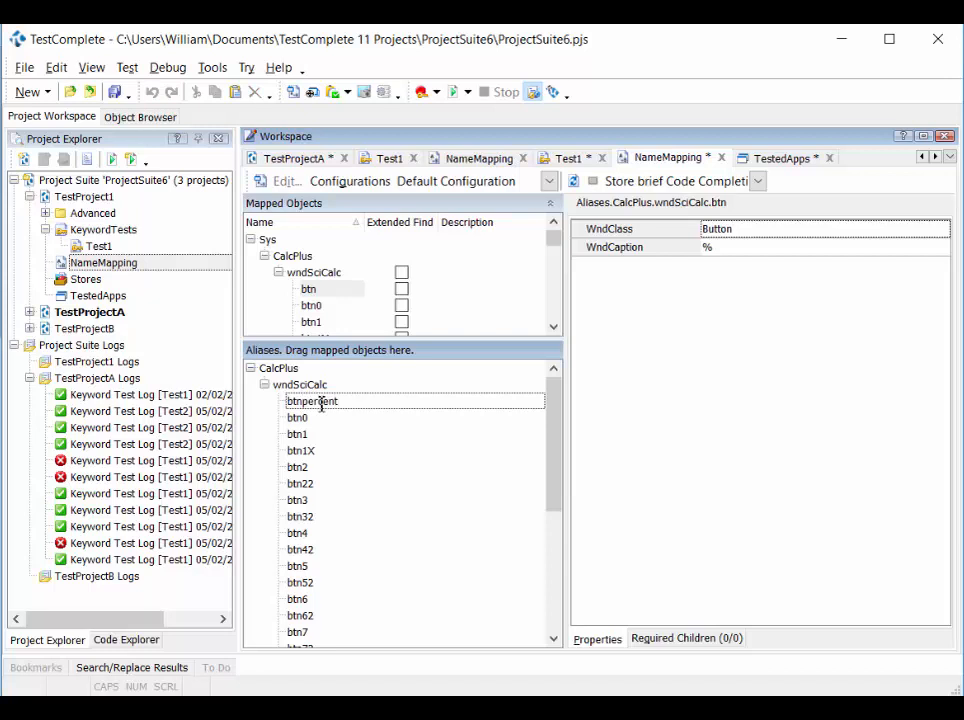
pyautogui.press('Return')
pyautogui.scroll(-4, 441, 548)
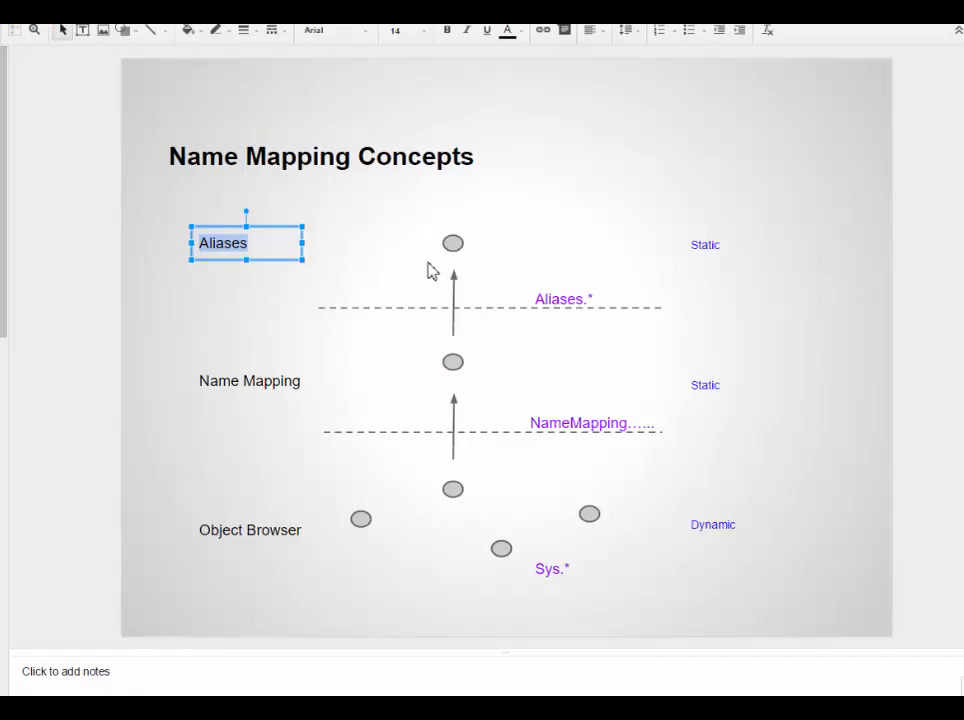
# Point out the Object Browser and Name Mapping labels on the Name Mapping Concepts slide.
pyautogui.click(510, 255)
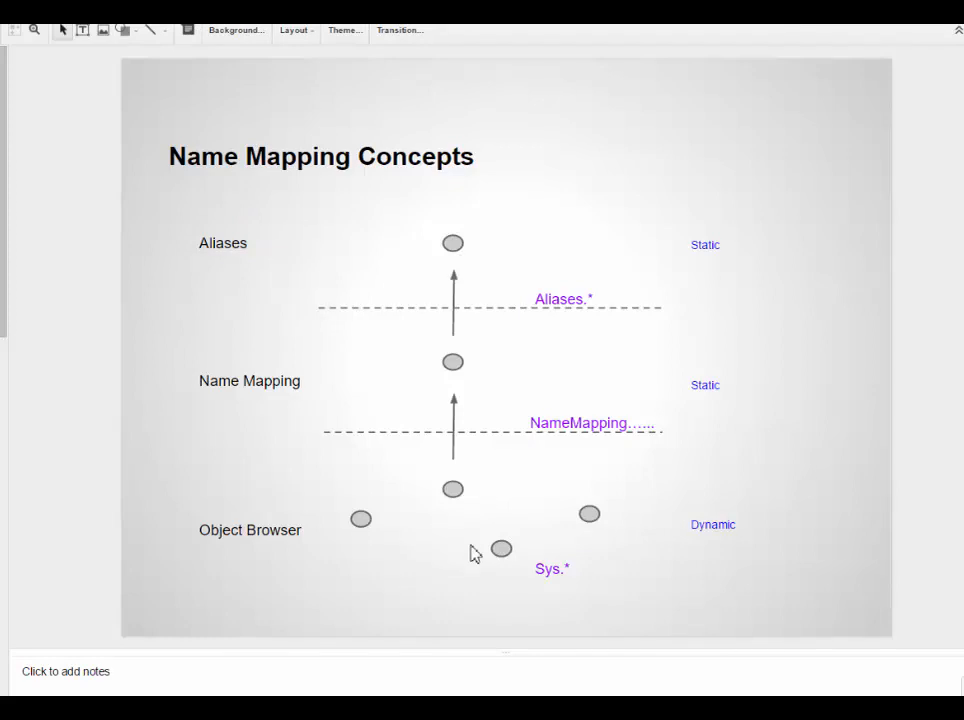
pyautogui.doubleClick(244, 535)
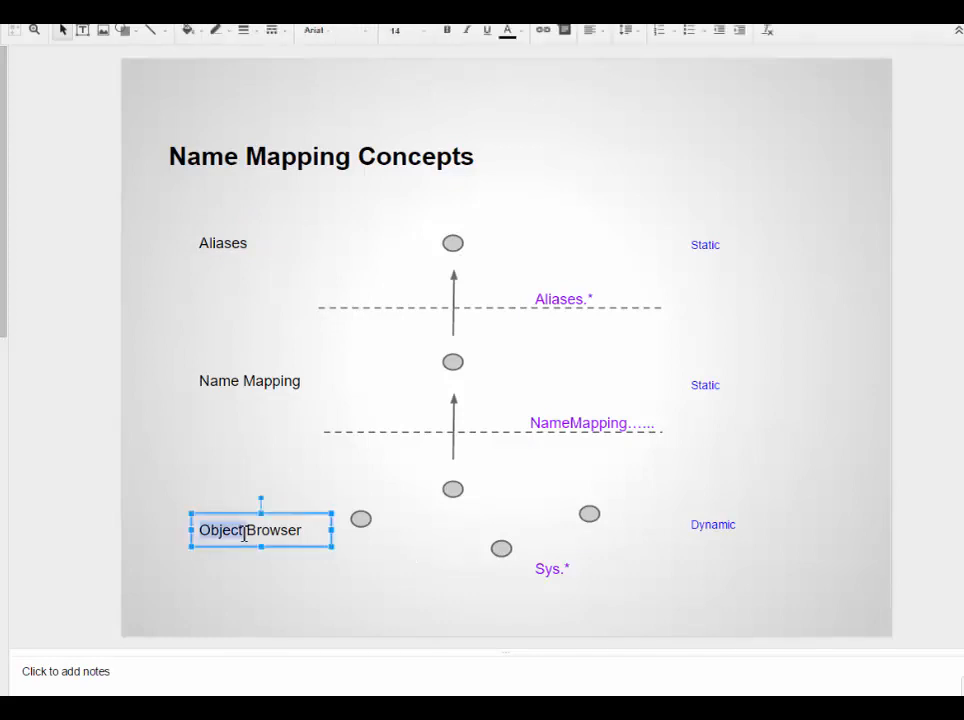
pyautogui.doubleClick(230, 380)
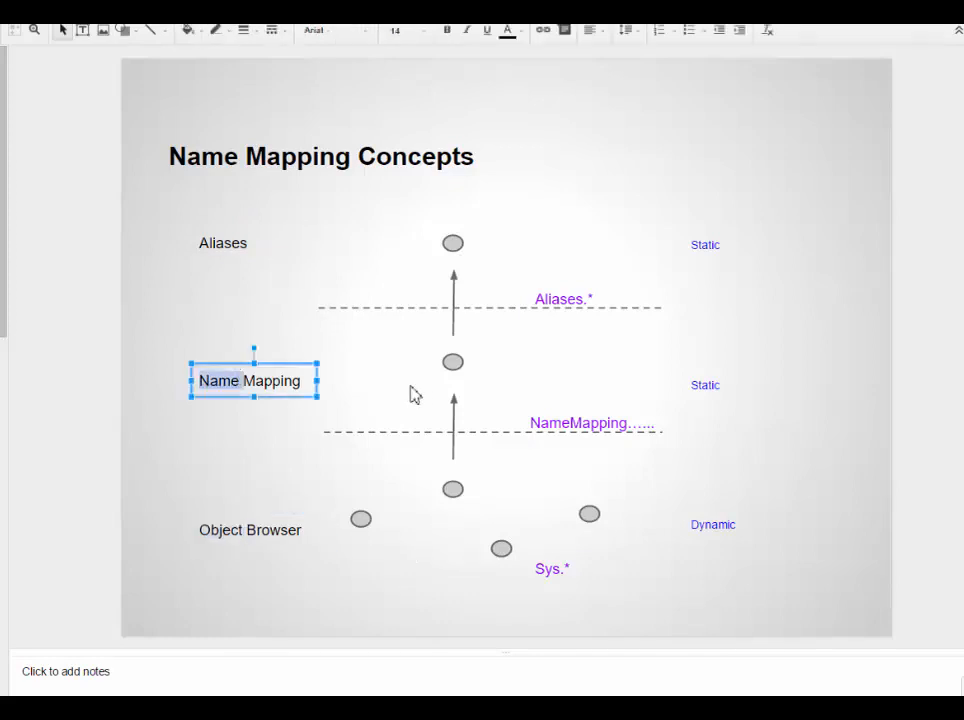
pyautogui.click(597, 406)
pyautogui.click(398, 265)
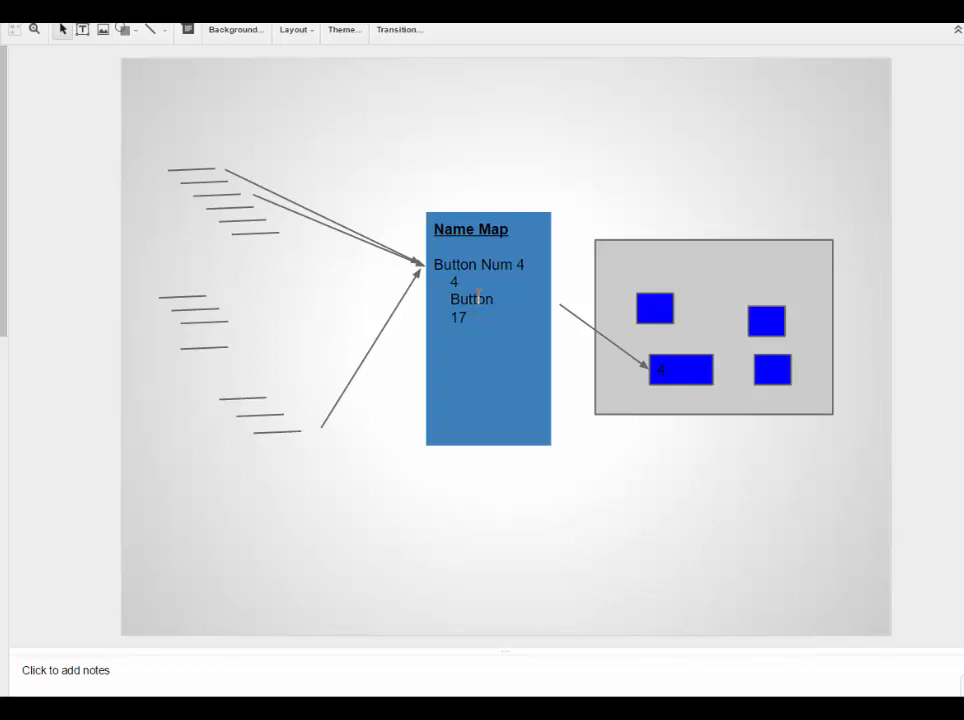
# Review the commands available for the Static window in TestComplete's Object Browser, relating them to the slide's Object Browser level.
pyautogui.hotkey('alt', 'Tab')
pyautogui.hotkey('alt', 'Tab')
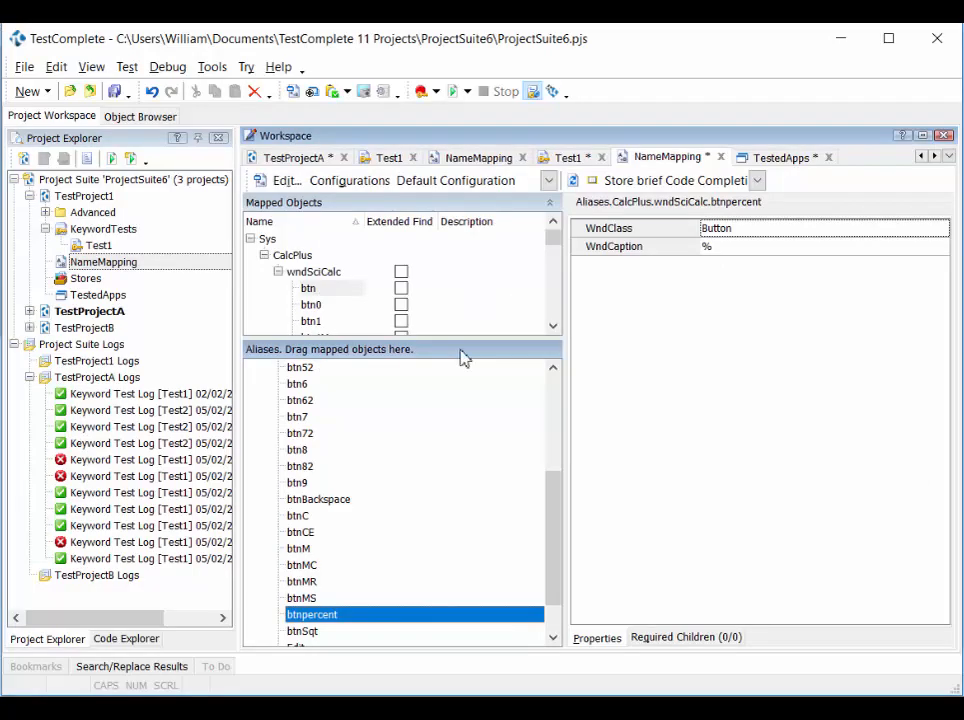
pyautogui.click(141, 117)
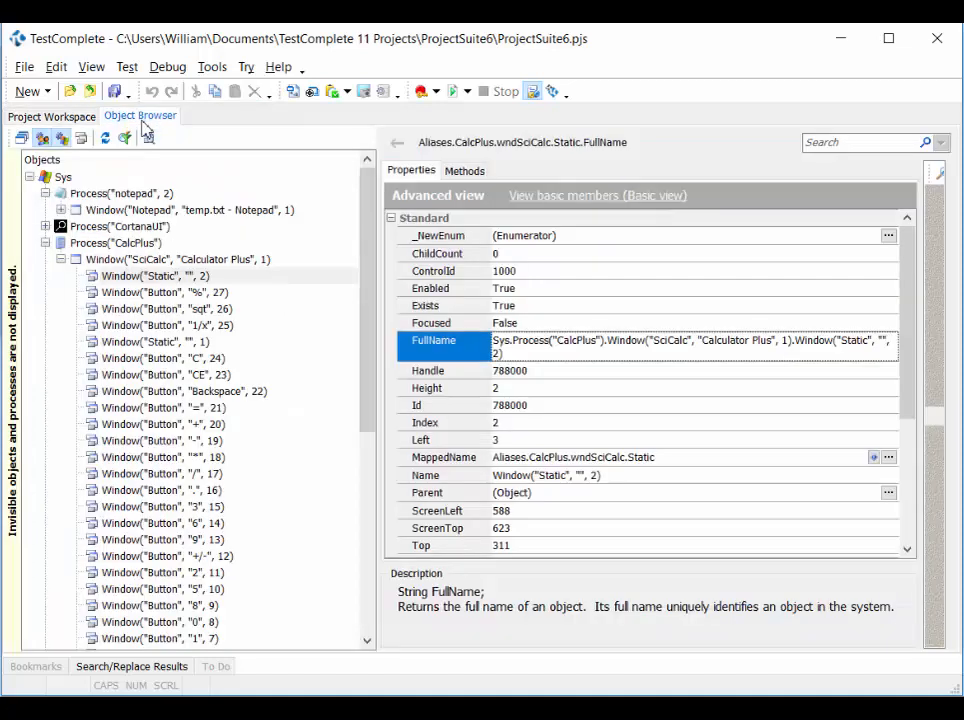
pyautogui.rightClick(134, 279)
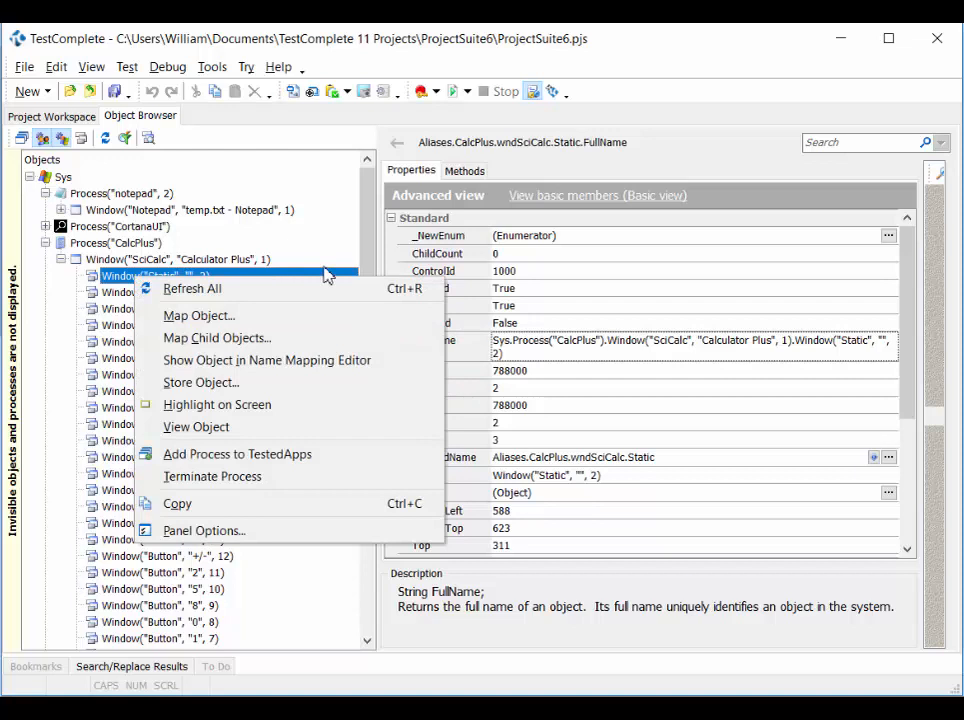
pyautogui.click(372, 242)
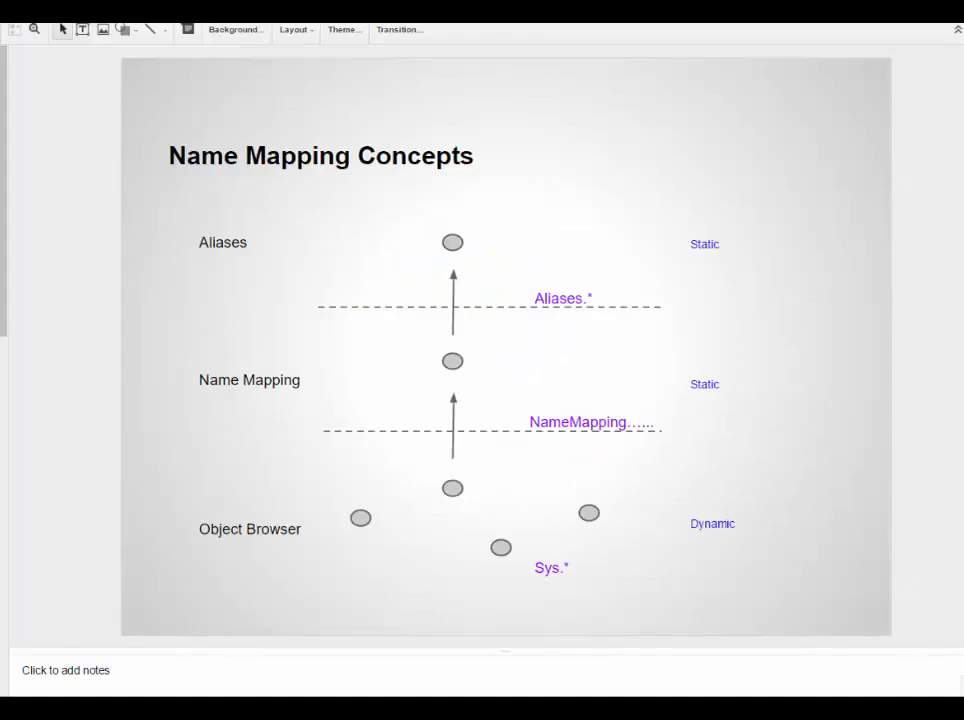
pyautogui.doubleClick(240, 531)
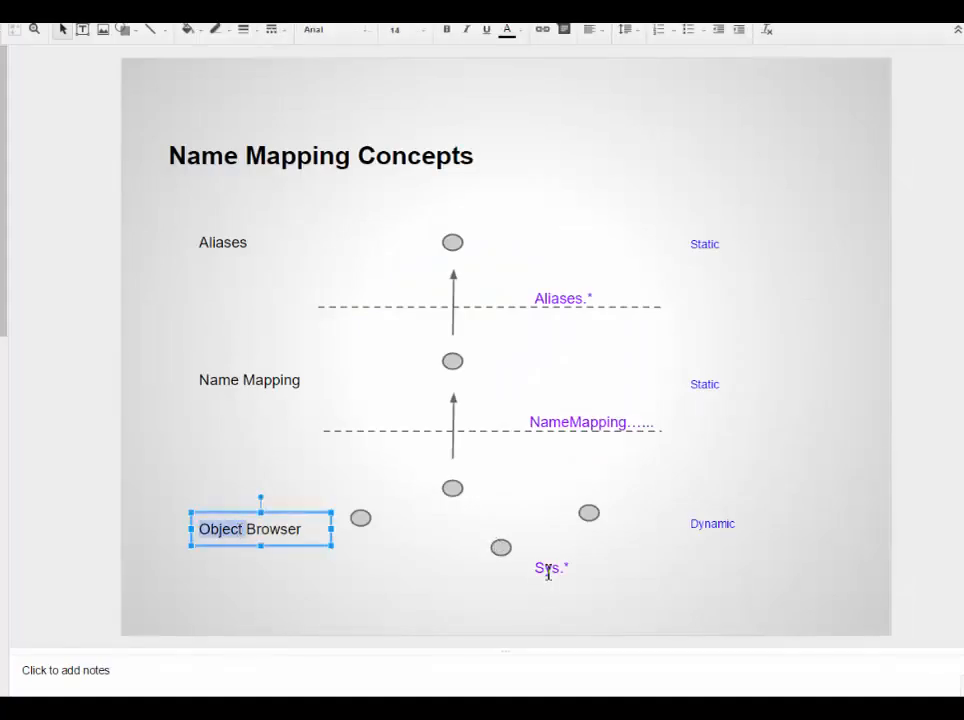
pyautogui.click(428, 405)
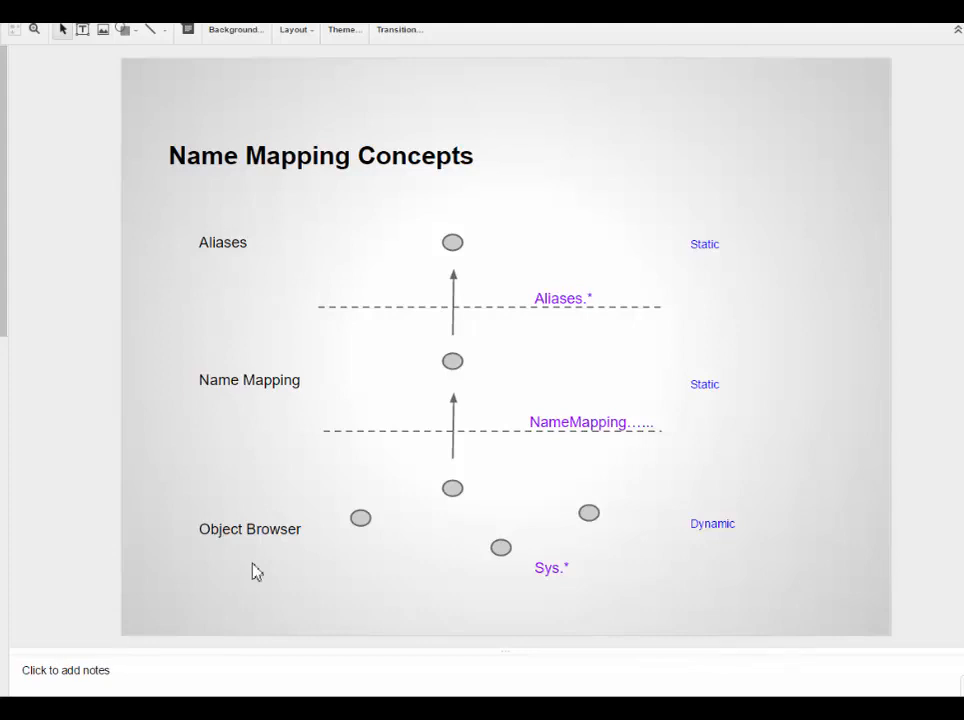
# Highlight the calculator's "%" button on screen from TestComplete's Object Browser.
pyautogui.hotkey('alt', 'Tab')
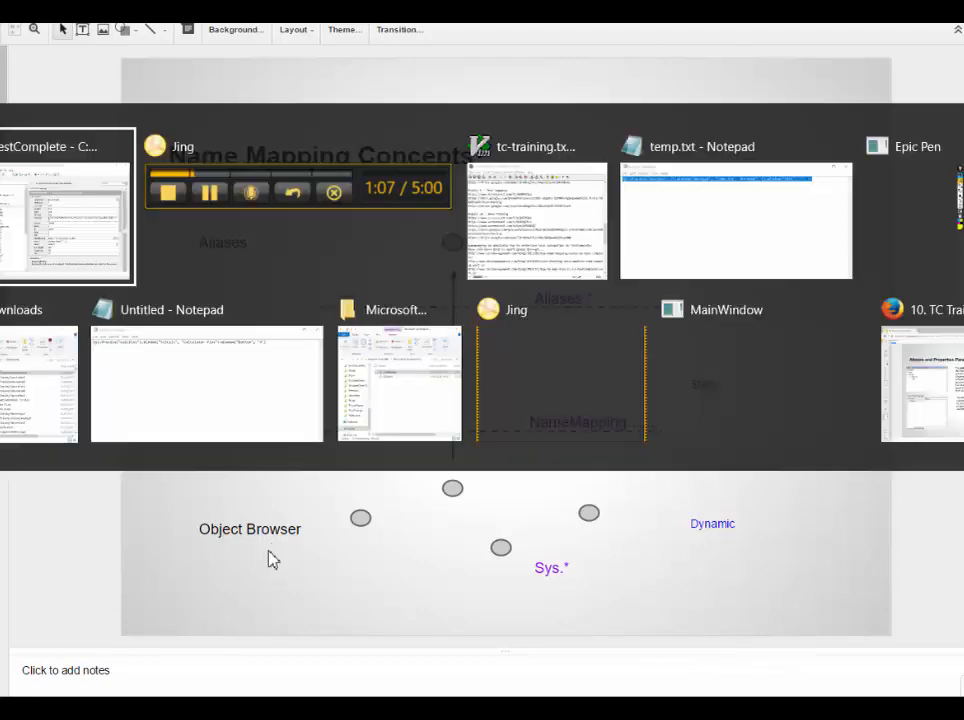
pyautogui.press('Tab')
pyautogui.hotkey('shift', 'Tab')
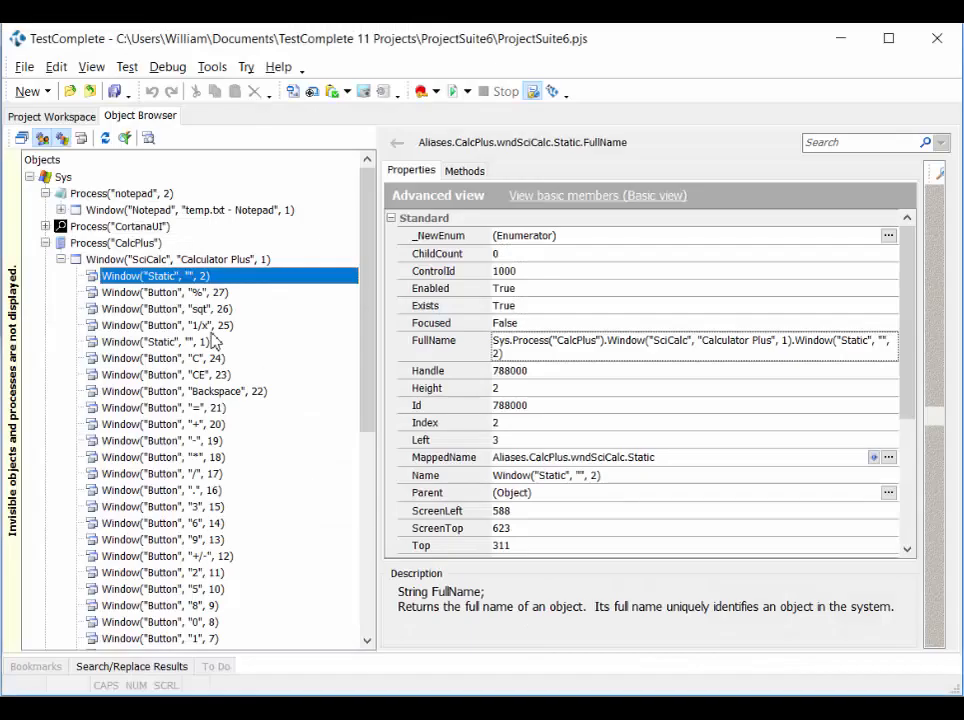
pyautogui.click(168, 294)
pyautogui.rightClick(180, 296)
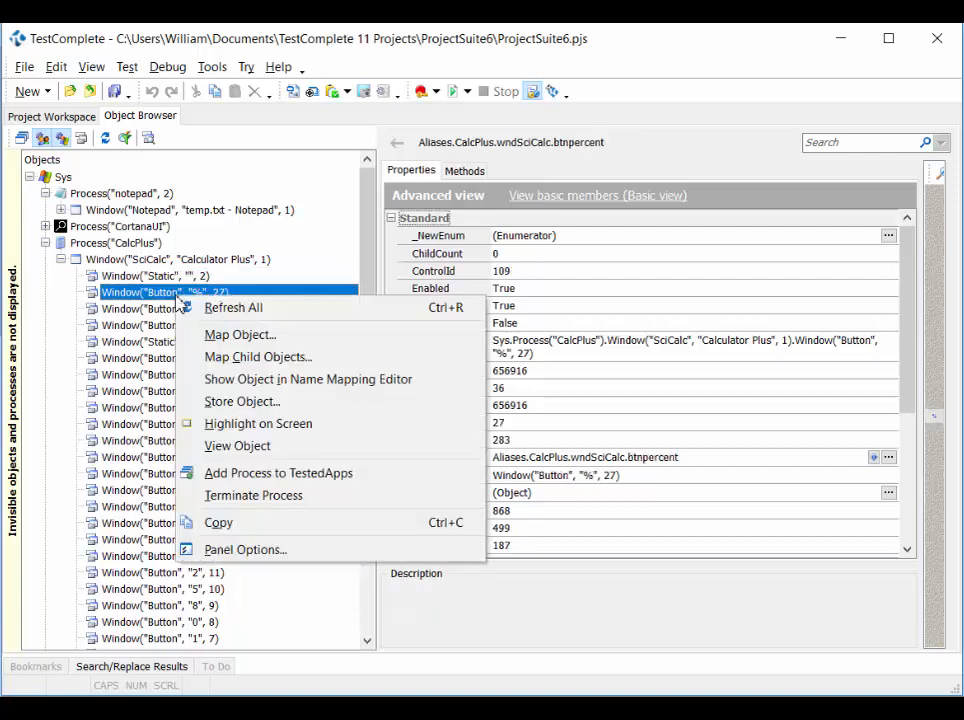
pyautogui.click(250, 425)
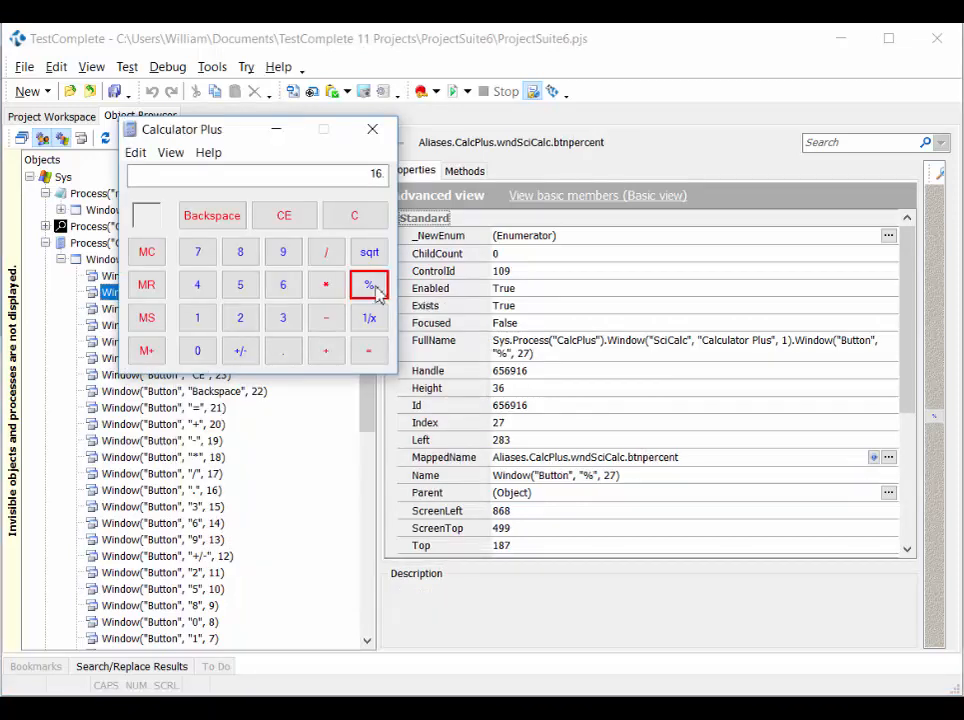
# Copy the "%" button's FullName value, paste it over the selected text in Notepad's temp.txt, and examine the pasted name.
pyautogui.click(505, 350)
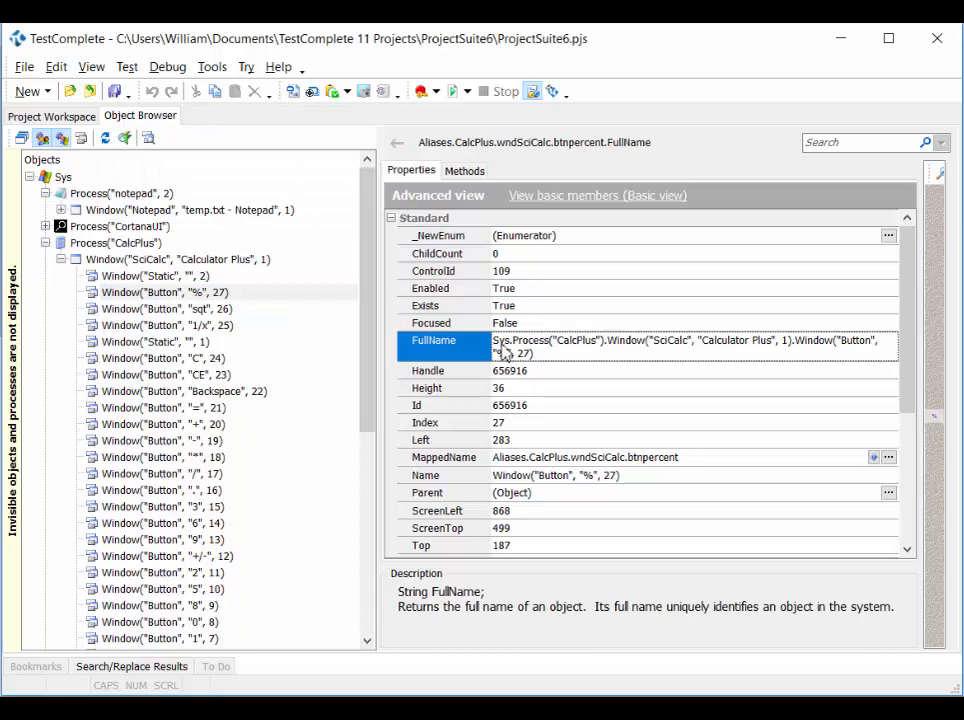
pyautogui.rightClick(505, 350)
pyautogui.click(550, 523)
pyautogui.moveTo(333, 678)
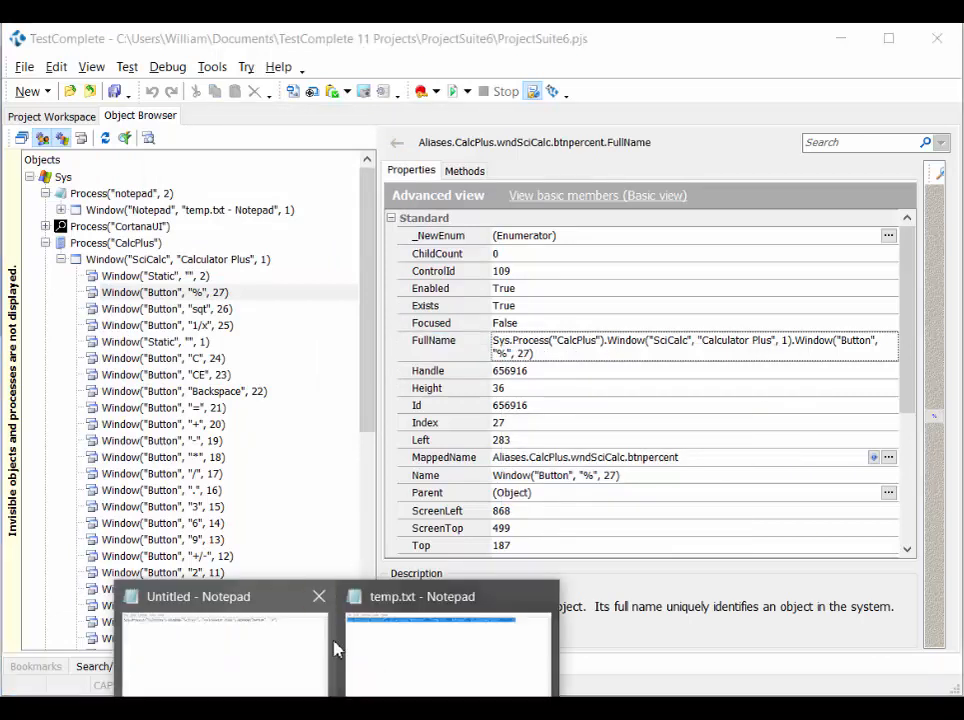
pyautogui.click(402, 641)
pyautogui.hotkey('ctrl', 'v')
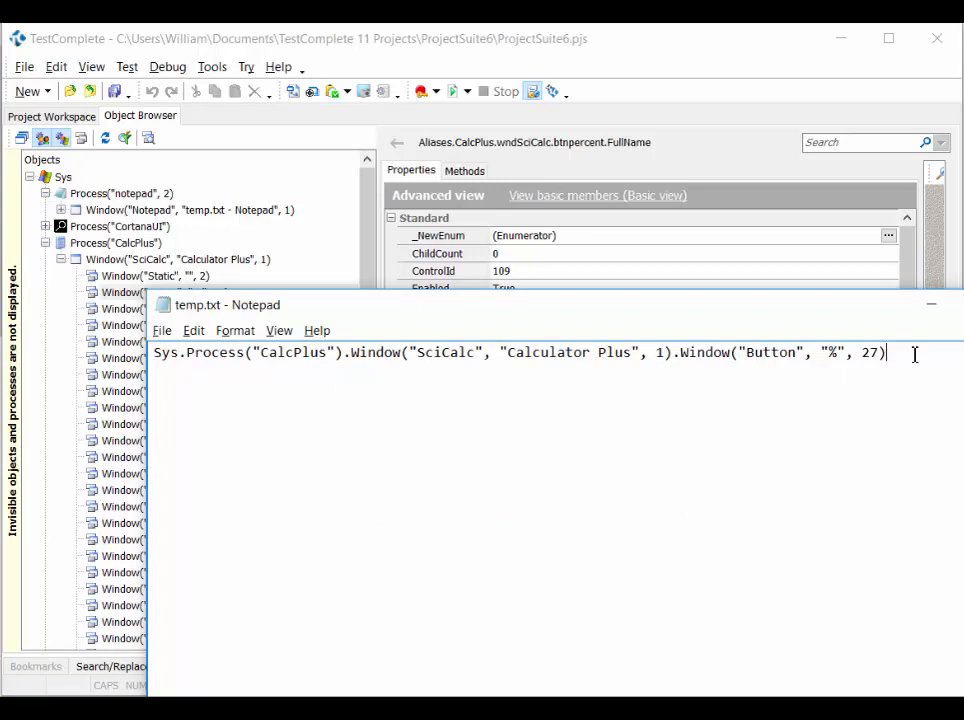
pyautogui.moveTo(912, 354); pyautogui.dragTo(153, 357)
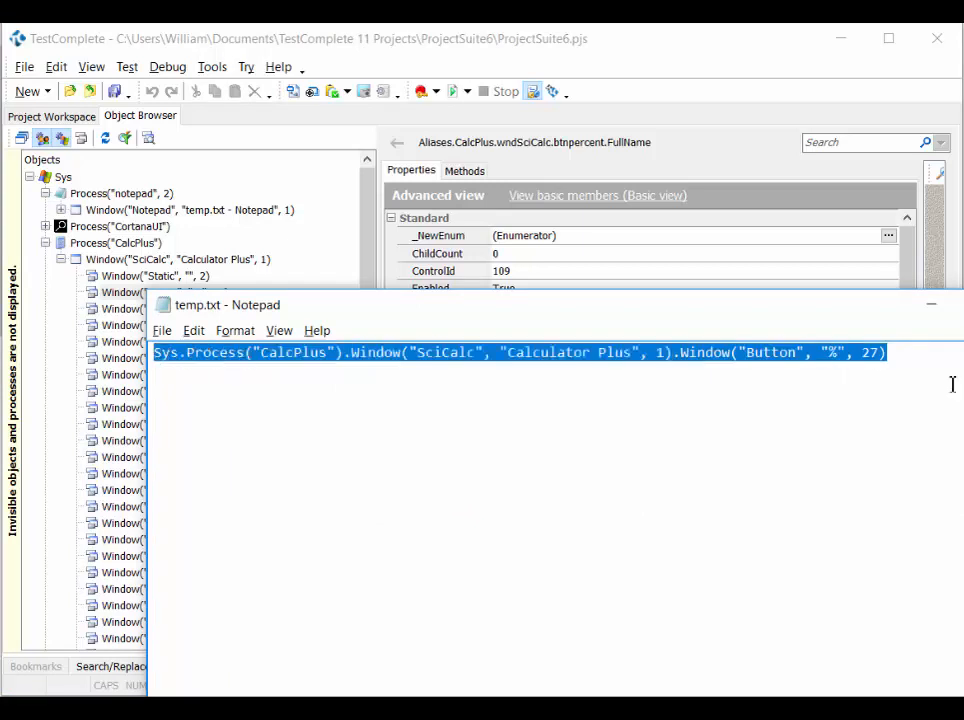
pyautogui.click(902, 357)
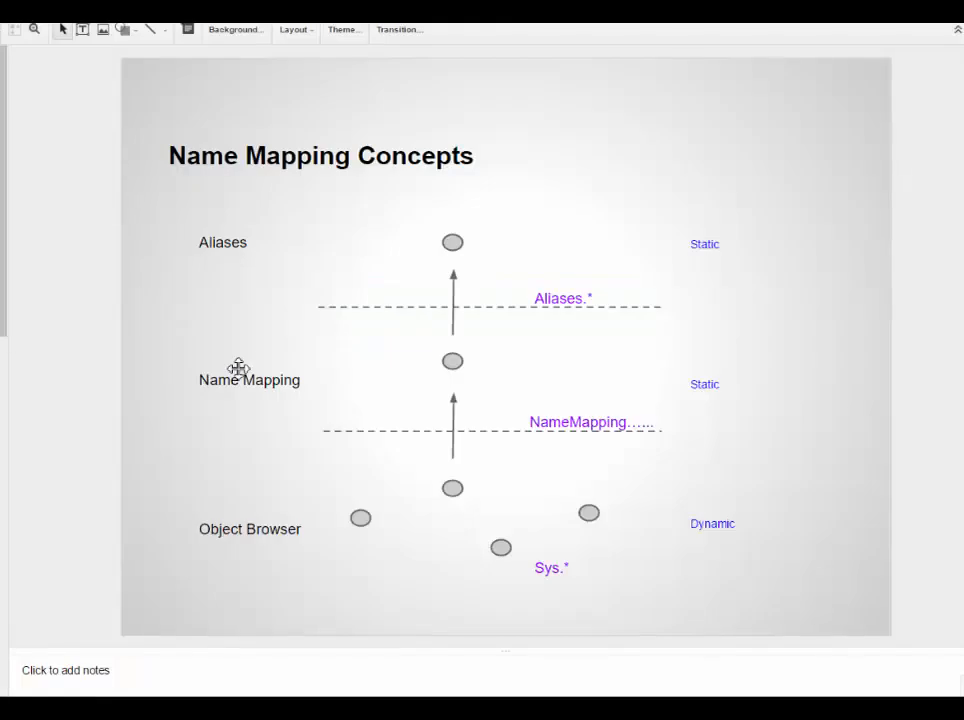
# Point out the slide's Name Mapping label, and highlight the mapped object btn on screen from TestComplete's Name Mapping editor.
pyautogui.doubleClick(230, 385)
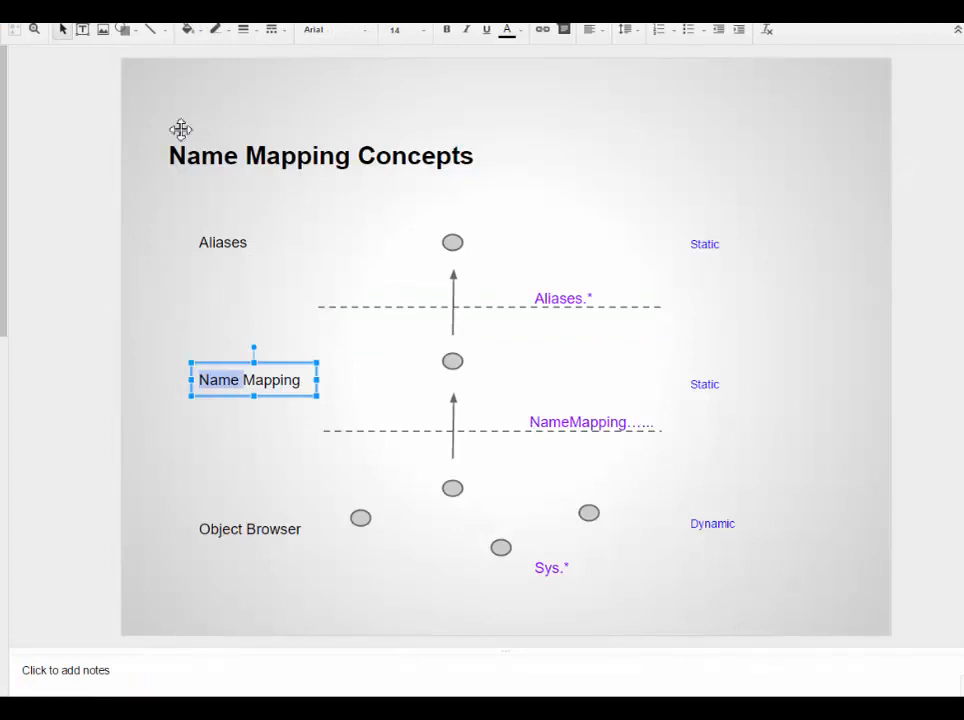
pyautogui.hotkey('alt', 'Tab')
pyautogui.hotkey('alt', 'Tab')
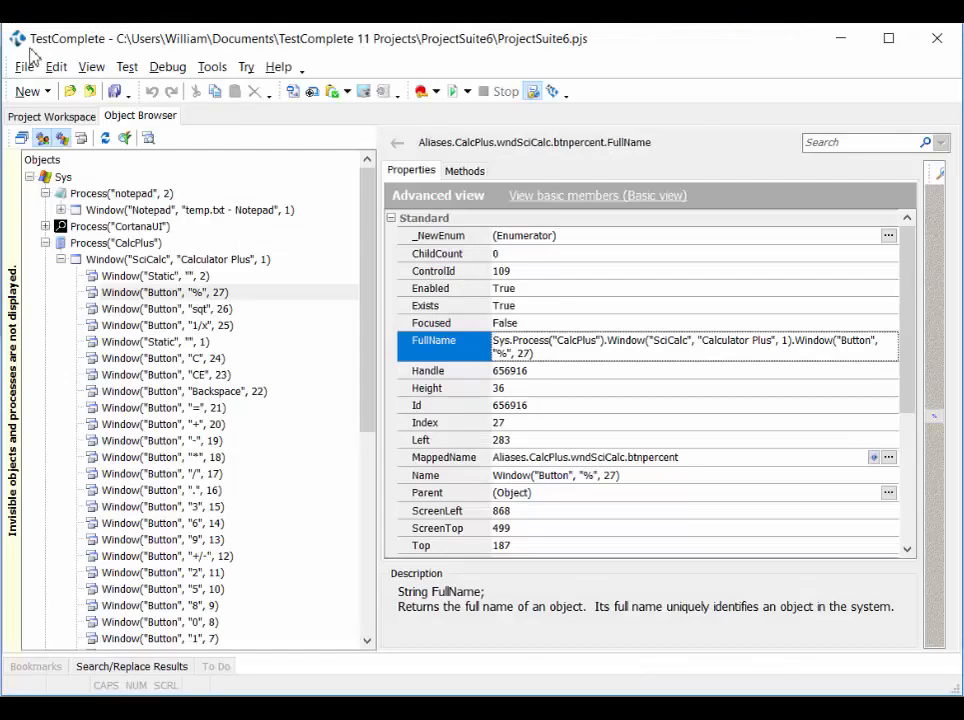
pyautogui.click(70, 116)
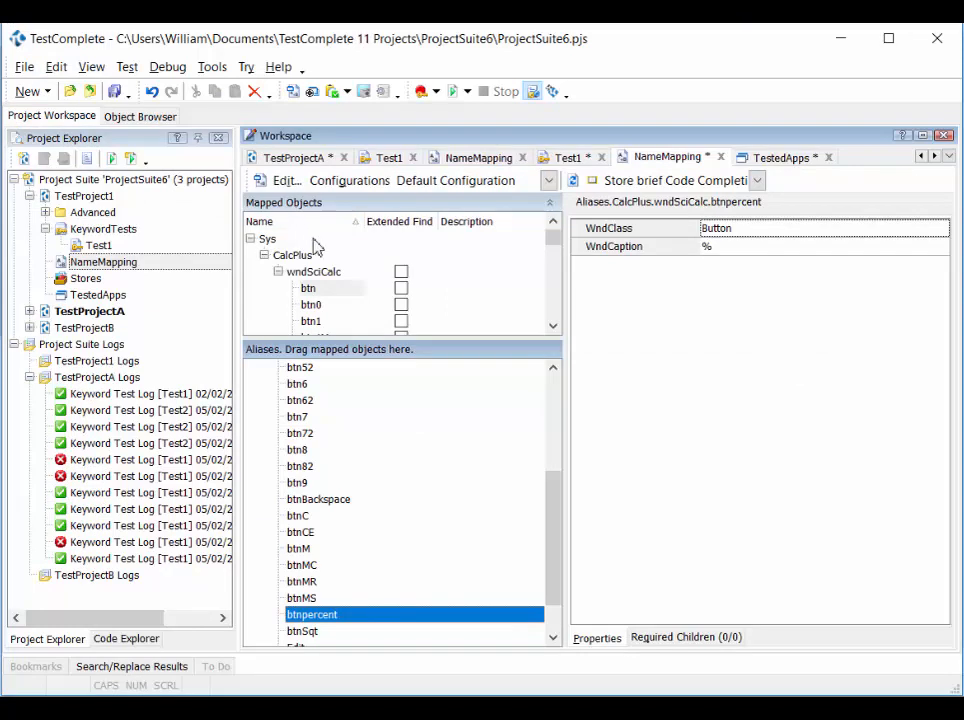
pyautogui.moveTo(553, 242); pyautogui.dragTo(572, 303)
pyautogui.scroll(7, 543, 274)
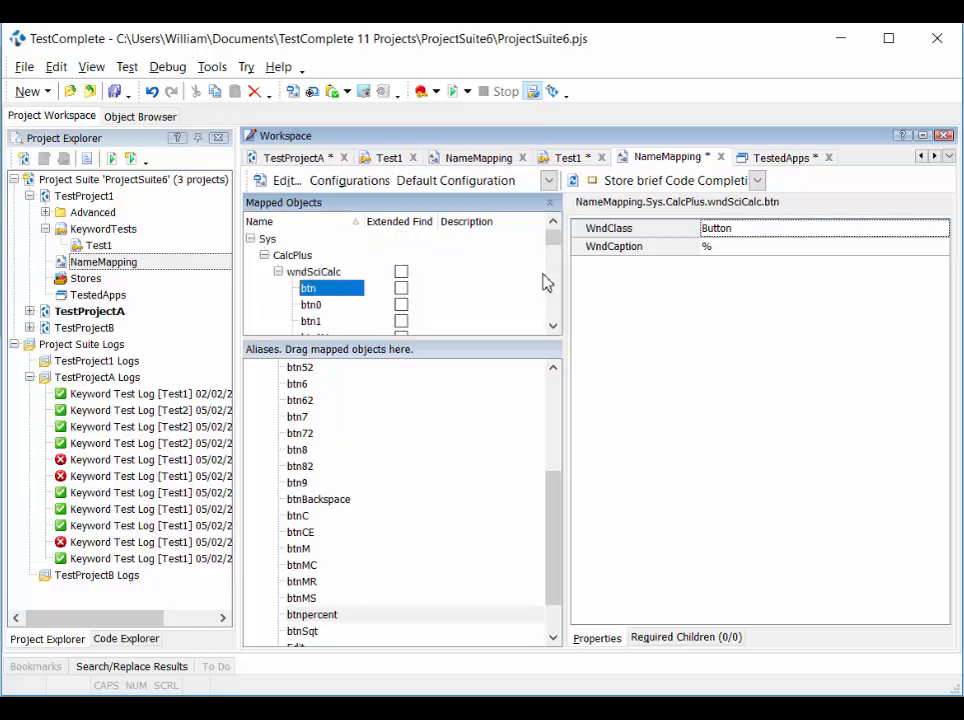
pyautogui.rightClick(330, 295)
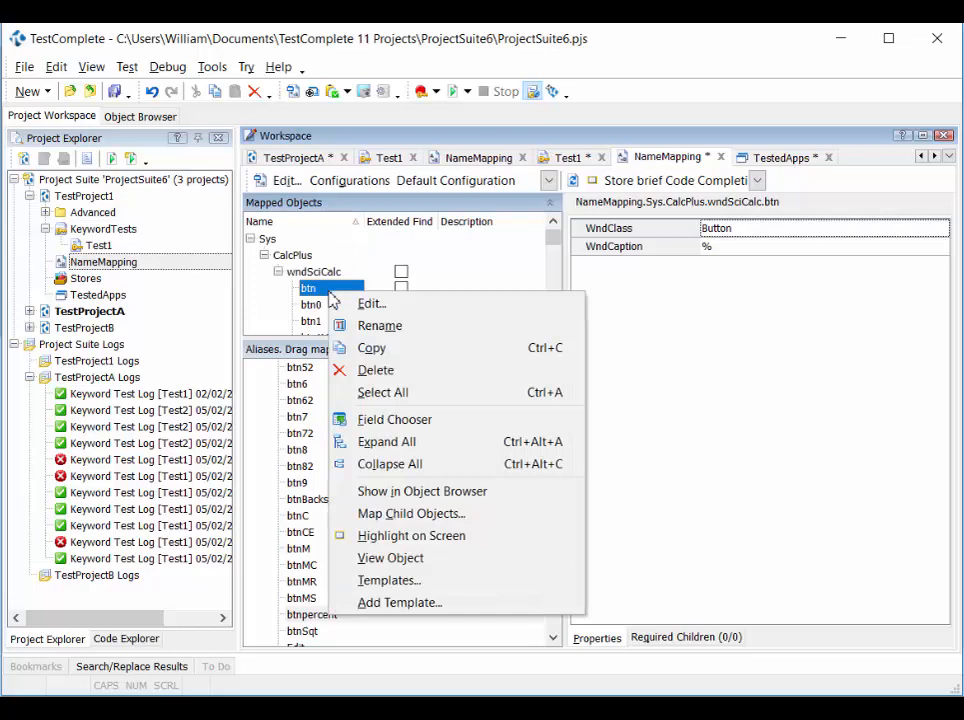
pyautogui.click(420, 535)
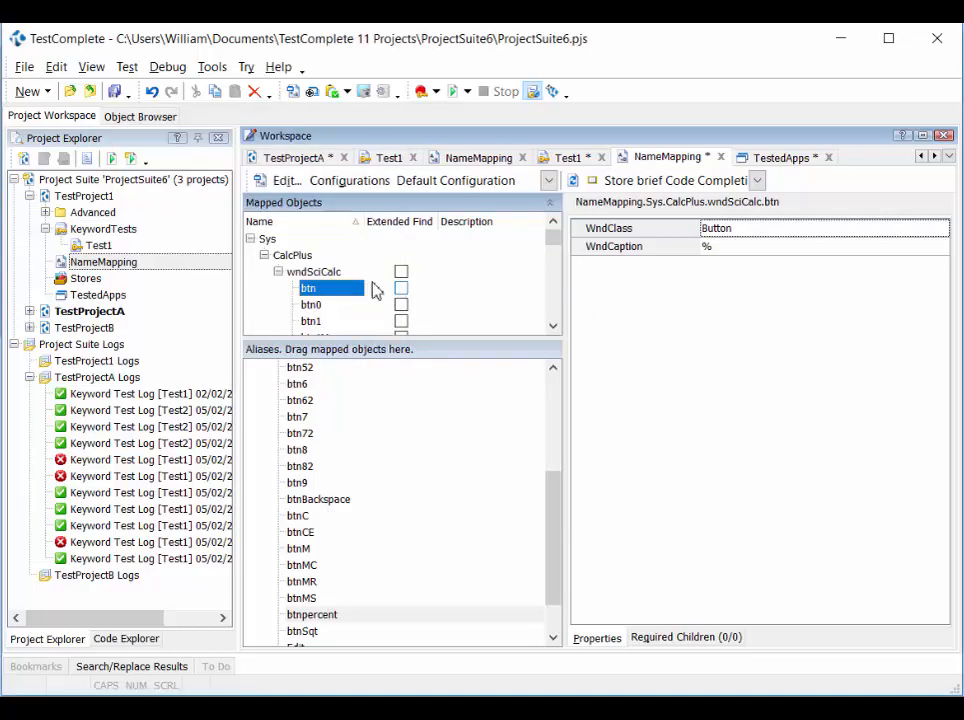
# Copy the mapped name NameMapping.Sys.CalcPlus.wndSciCalc.btn and paste it below the full name in Notepad's temp.txt.
pyautogui.click(590, 208)
pyautogui.moveTo(578, 205); pyautogui.dragTo(775, 201)
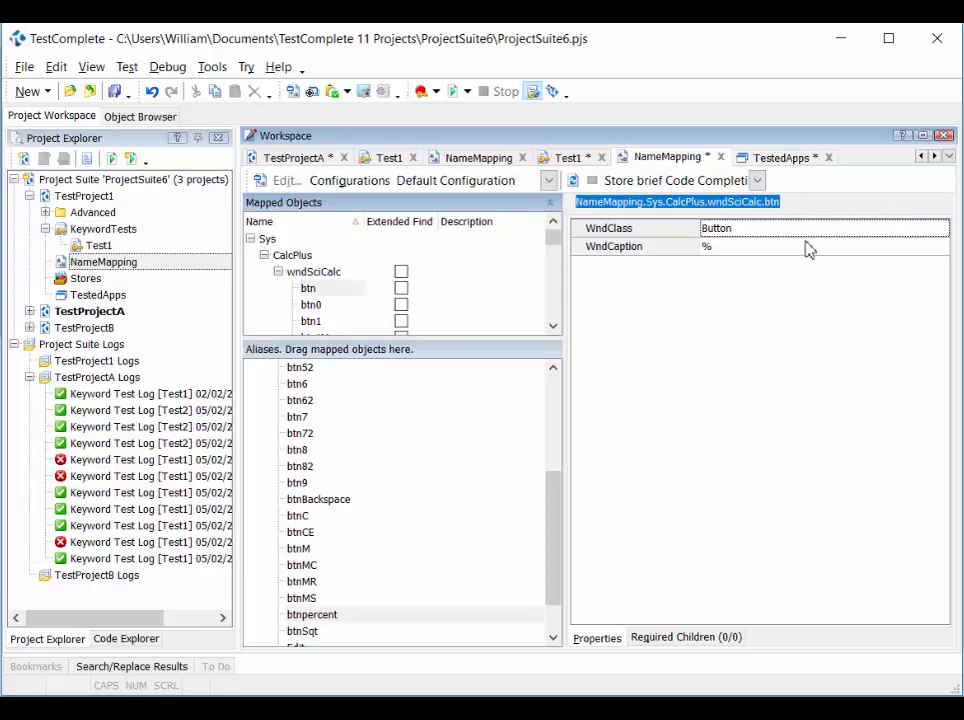
pyautogui.hotkey('alt', 'Tab')
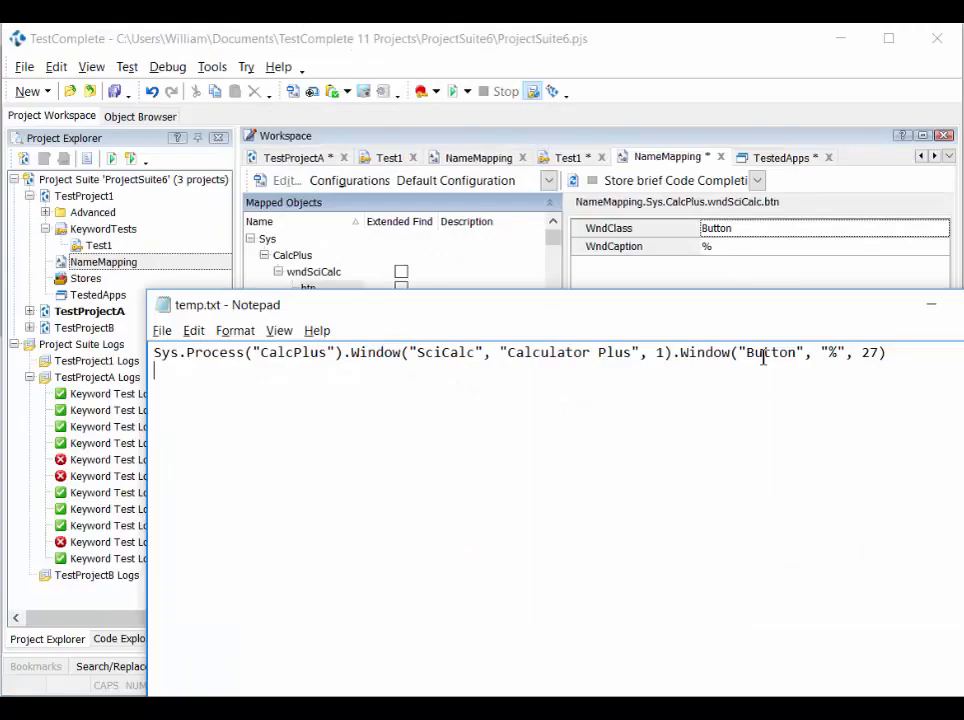
pyautogui.hotkey('ctrl', 'v')
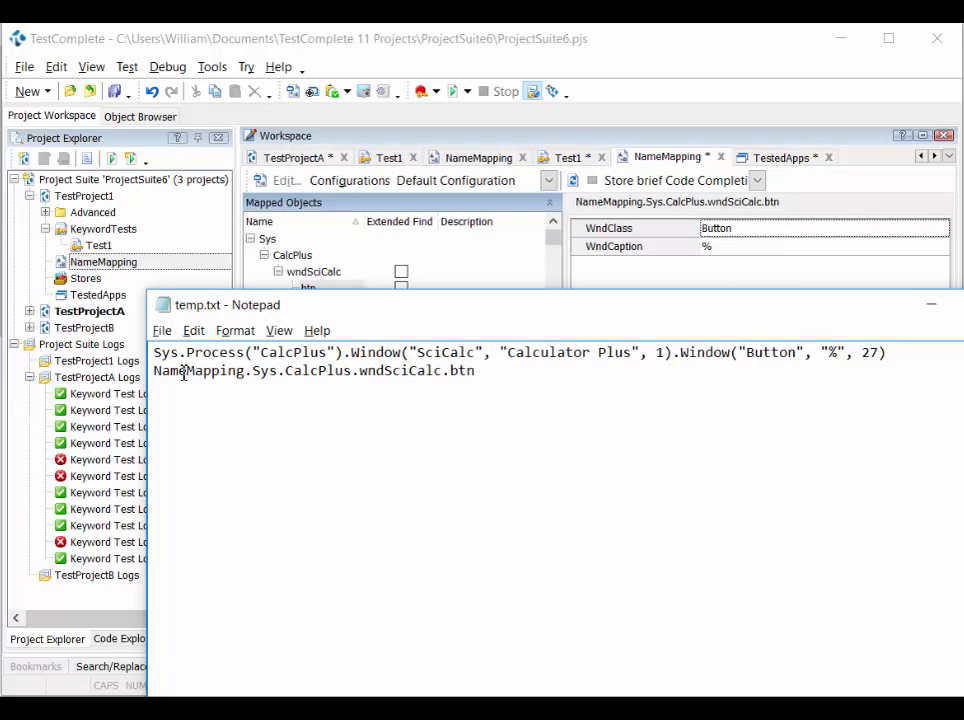
# Examine the pasted NameMapping line in temp.txt, focusing on its individual parts and the final btn element.
pyautogui.doubleClick(183, 372)
pyautogui.doubleClick(267, 374)
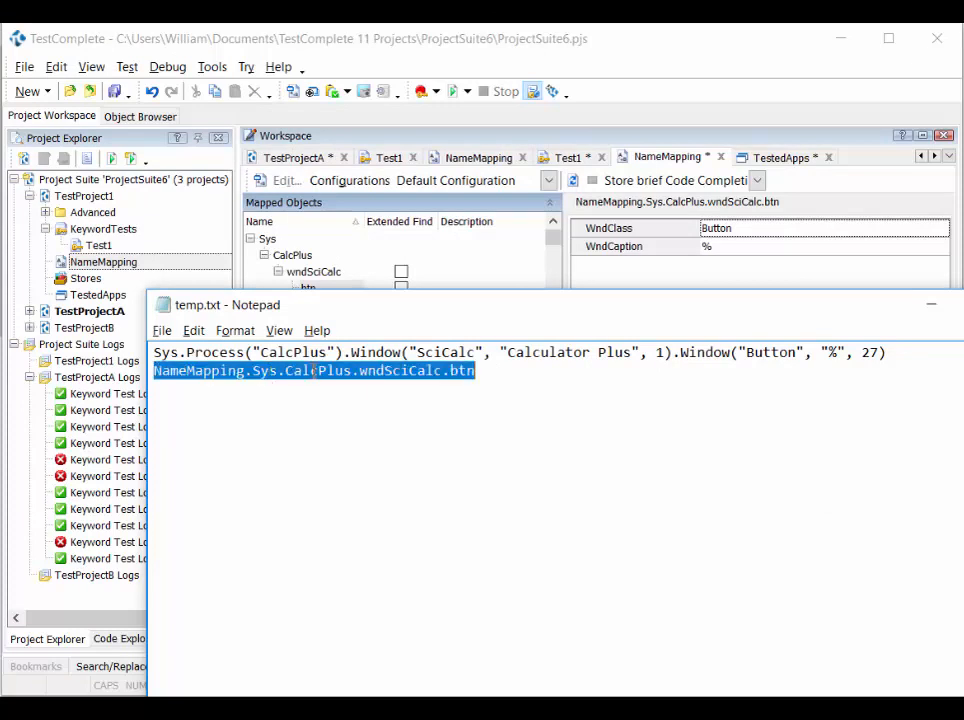
pyautogui.click(409, 372)
pyautogui.click(450, 372)
pyautogui.keyDown('shift'); pyautogui.click(484, 372); pyautogui.keyUp('shift')
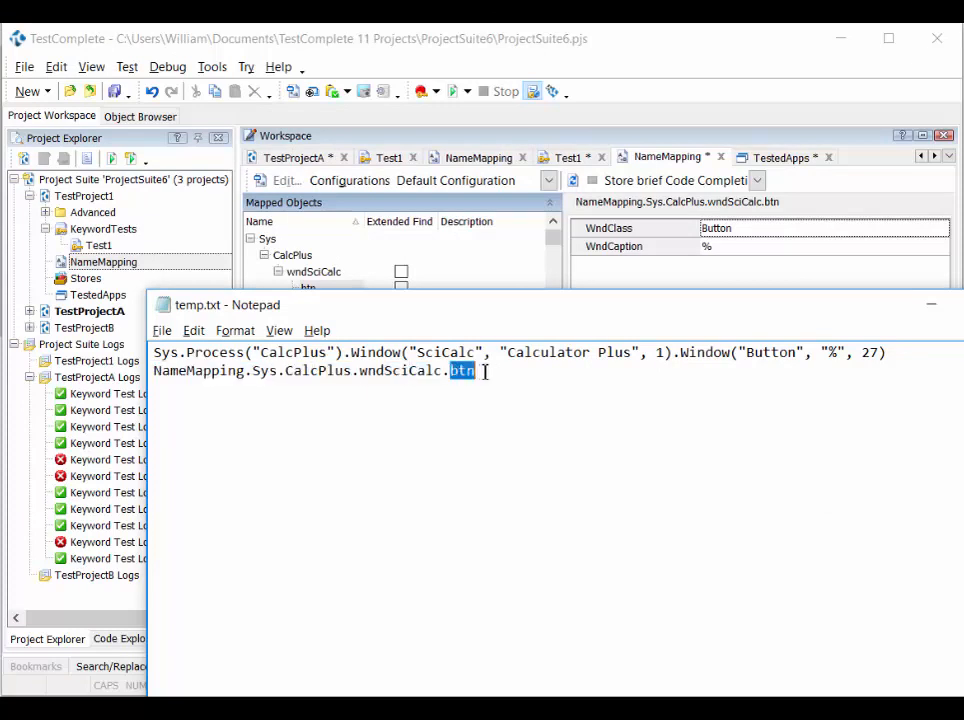
pyautogui.click(484, 377)
pyautogui.moveTo(484, 377); pyautogui.dragTo(452, 376)
pyautogui.click(503, 381)
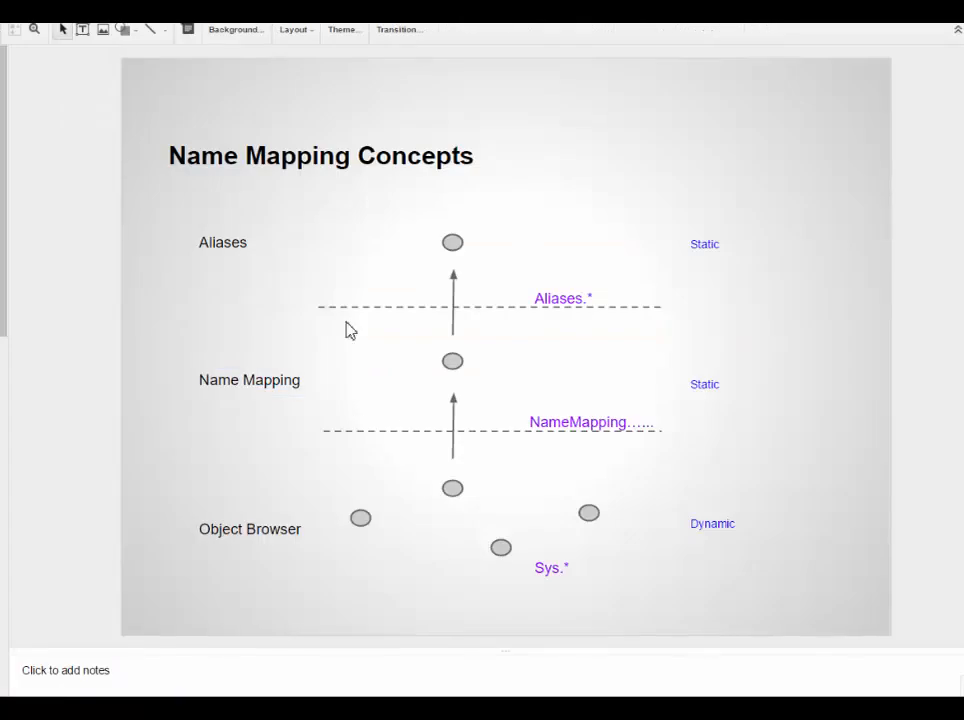
# Point out the Aliases-level object on the slide, and inspect the btnpercent alias in TestComplete's Name Mapping editor.
pyautogui.click(448, 247)
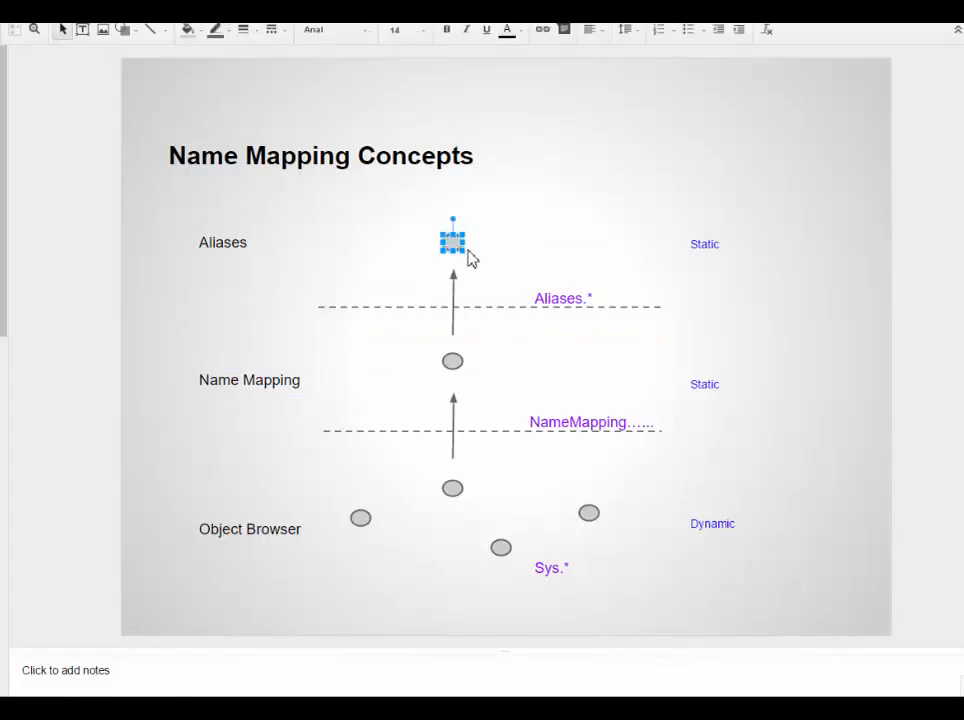
pyautogui.hotkey('alt', 'Tab')
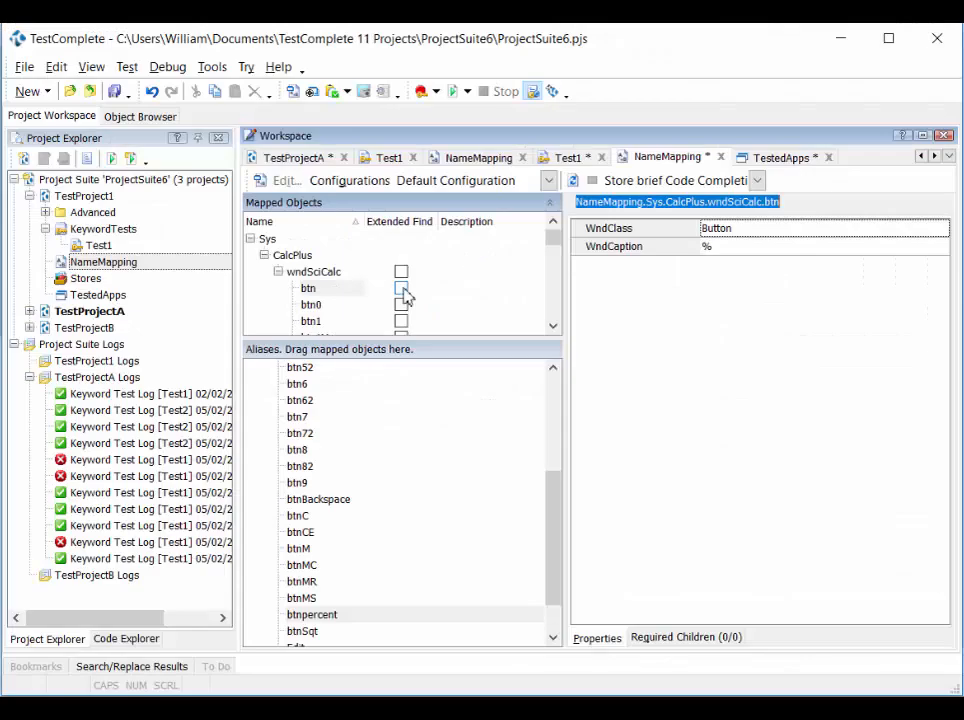
pyautogui.click(372, 434)
pyautogui.click(328, 616)
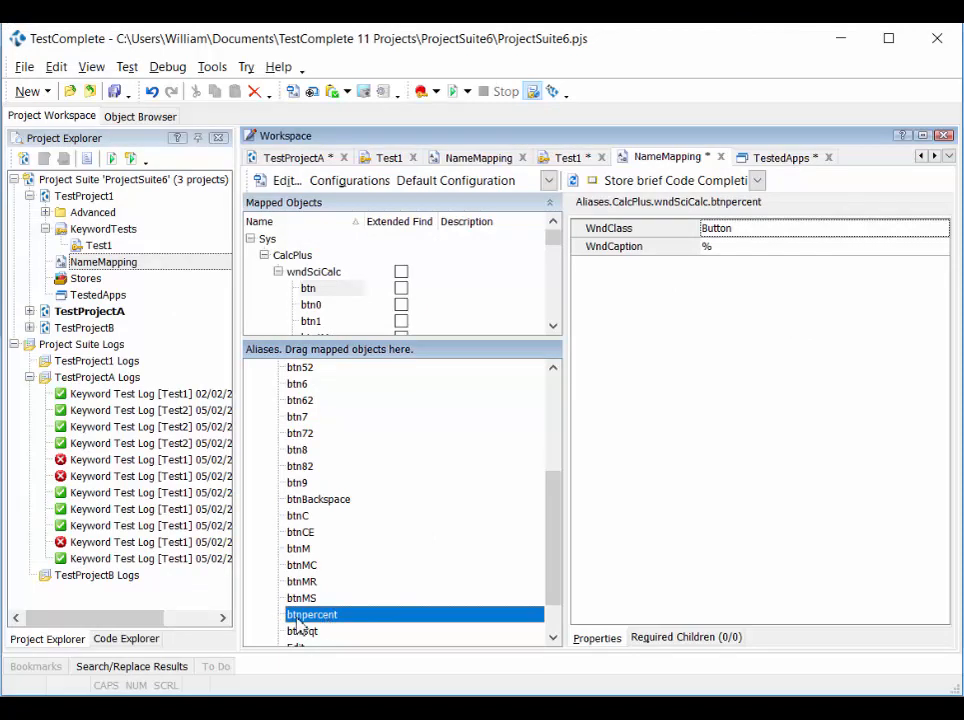
pyautogui.rightClick(299, 622)
pyautogui.click(380, 484)
# Copy the alias name Aliases.CalcPlus.wndSciCalc.btnpercent and paste it on a new line in Notepad's temp.txt.
pyautogui.moveTo(579, 203); pyautogui.dragTo(774, 205)
pyautogui.hotkey('ctrl', 'c')
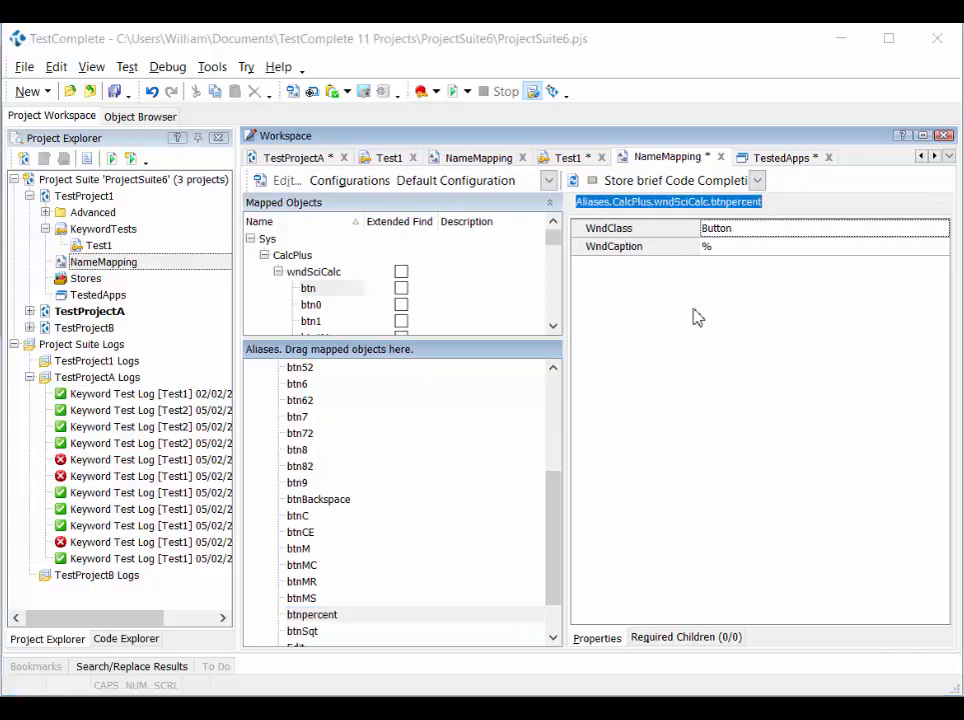
pyautogui.hotkey('alt', 'Tab')
pyautogui.hotkey('alt', 'Tab')
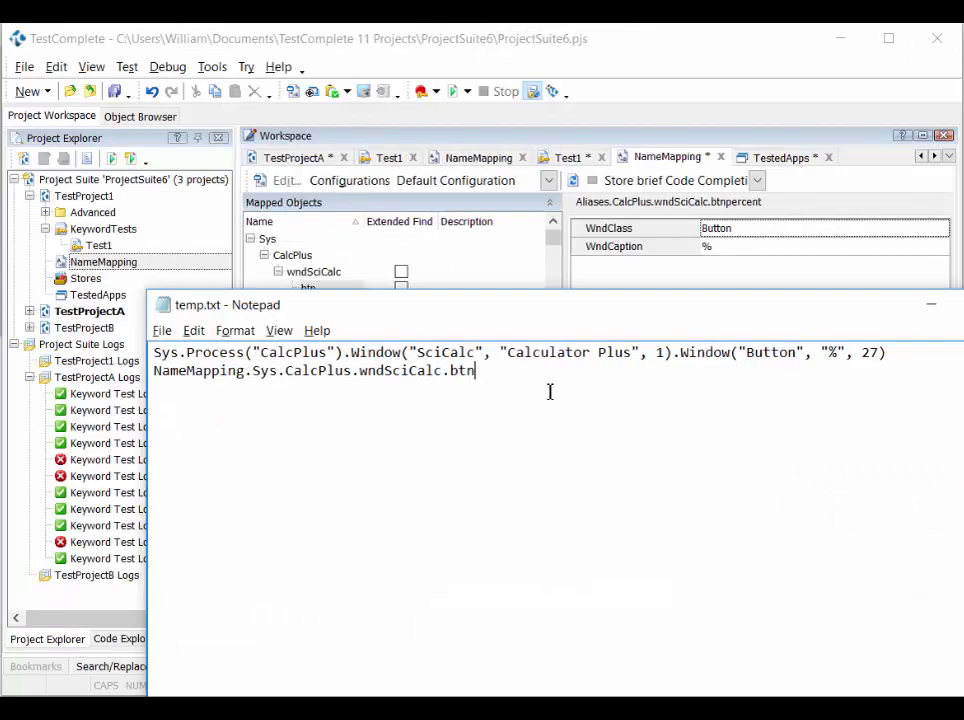
pyautogui.press('Return')
pyautogui.hotkey('ctrl', 'v')
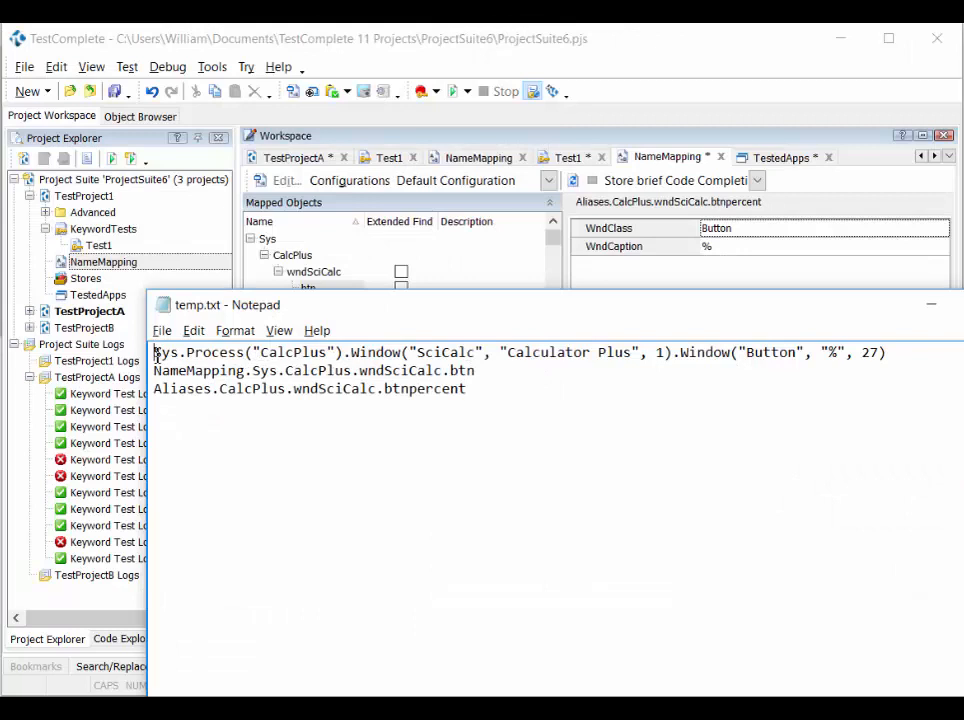
# Compare the Sys, NameMapping and Aliases lines in temp.txt, focusing on the btnpercent alias.
pyautogui.moveTo(155, 352); pyautogui.dragTo(938, 360)
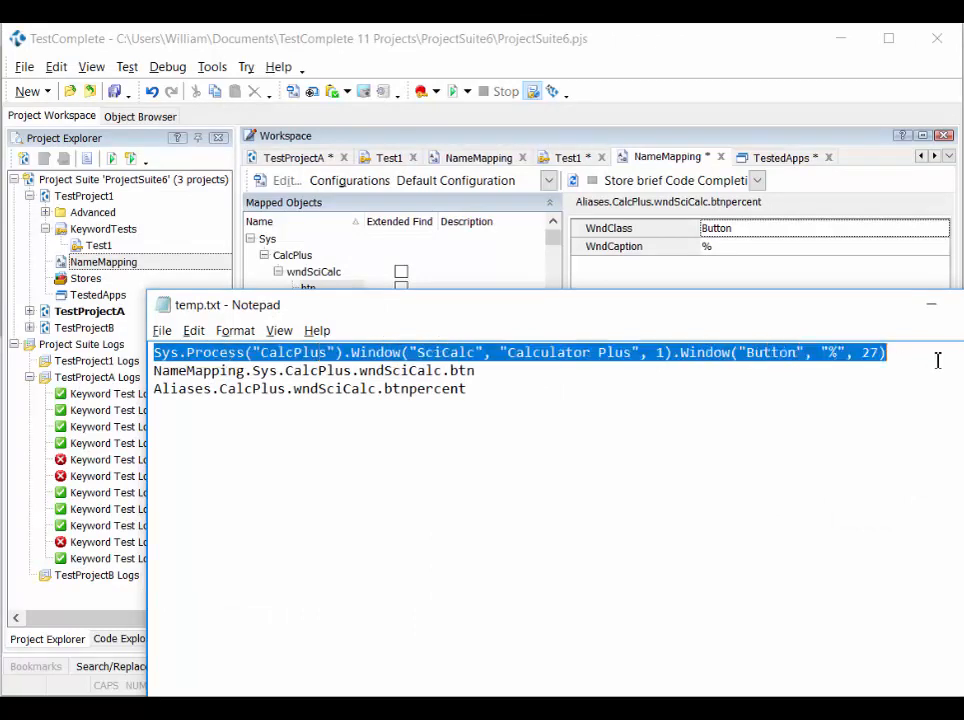
pyautogui.click(156, 378)
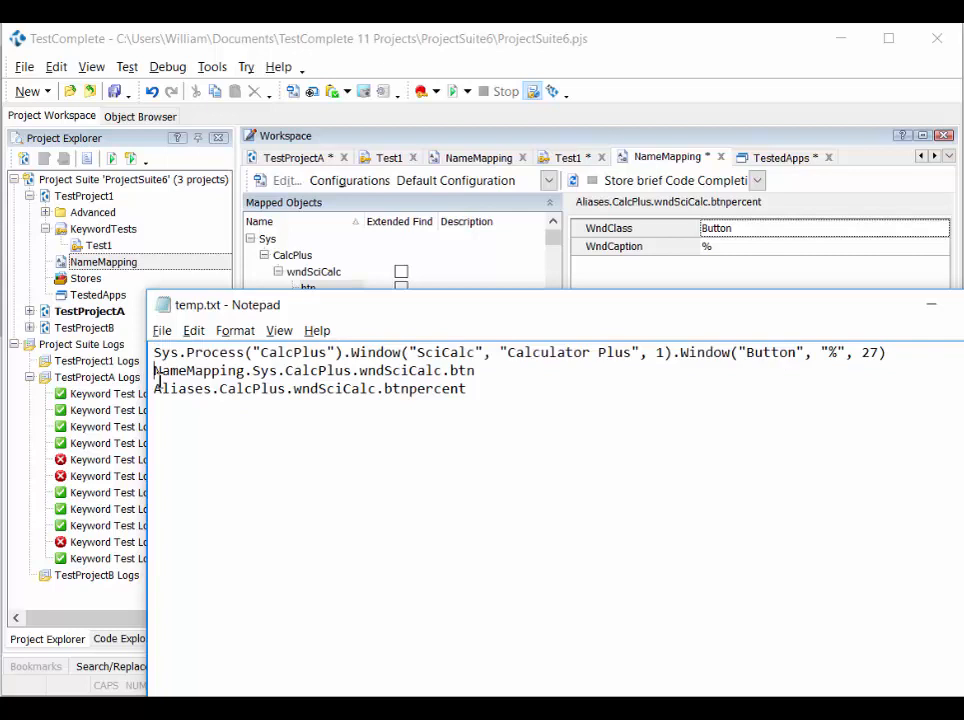
pyautogui.moveTo(156, 378); pyautogui.dragTo(477, 372)
pyautogui.click(155, 388)
pyautogui.moveTo(156, 388); pyautogui.dragTo(478, 391)
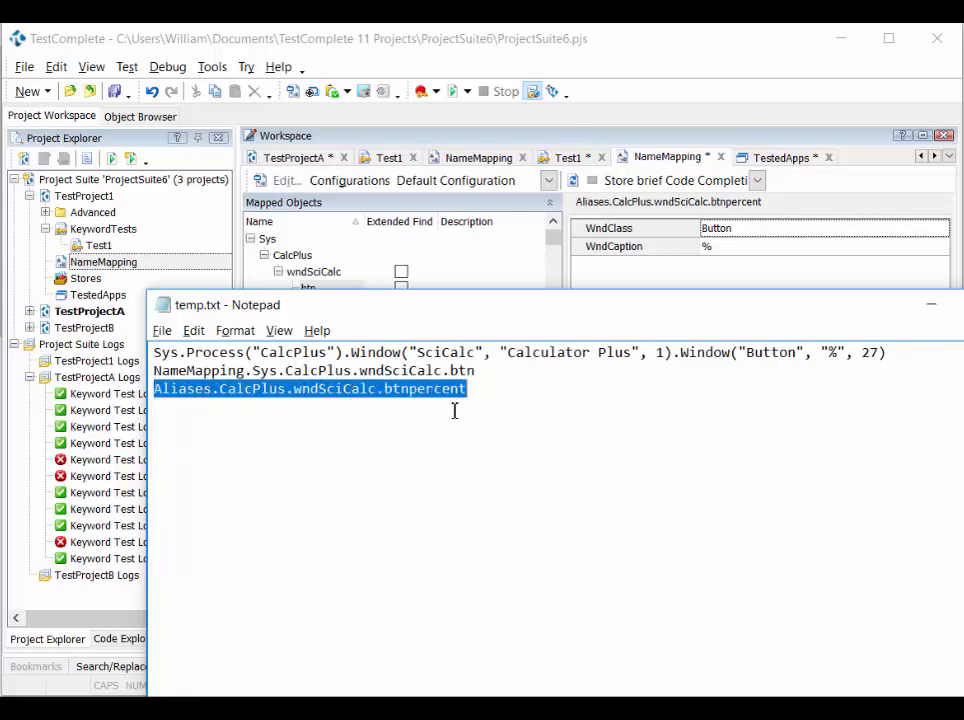
pyautogui.click(417, 398)
pyautogui.doubleClick(410, 390)
pyautogui.moveTo(469, 395); pyautogui.dragTo(157, 392)
# Switch to TestComplete and open the btnpercent alias name for editing.
pyautogui.click(604, 279)
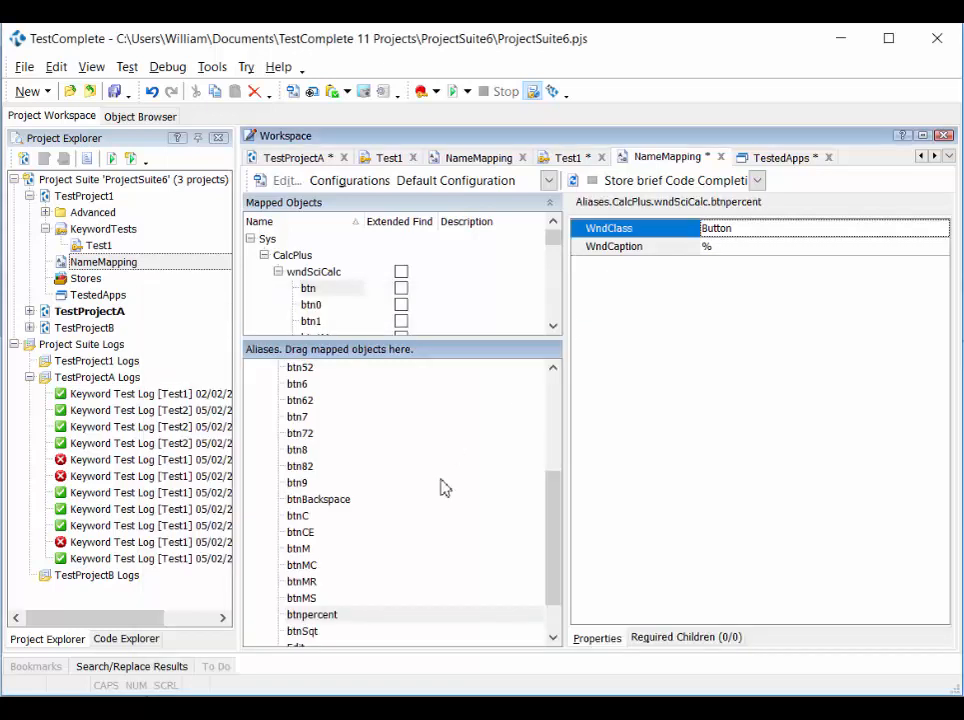
pyautogui.click(335, 614)
pyautogui.click(337, 612)
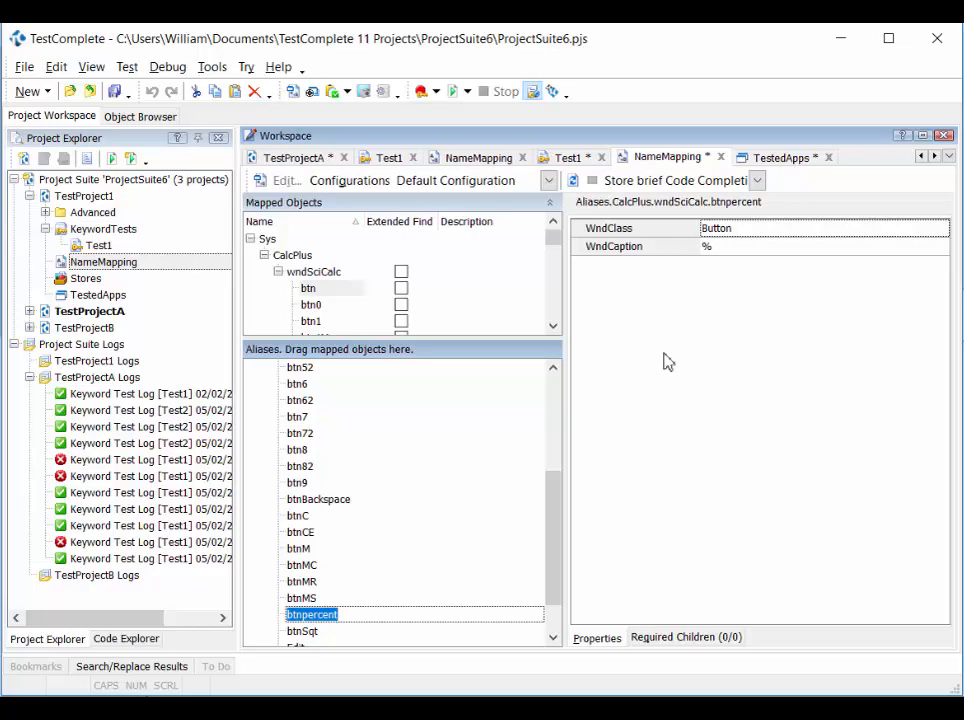
# Examine the process, window class and caption parts of the "%" button's full Sys name in Notepad.
pyautogui.hotkey('alt', 'Tab')
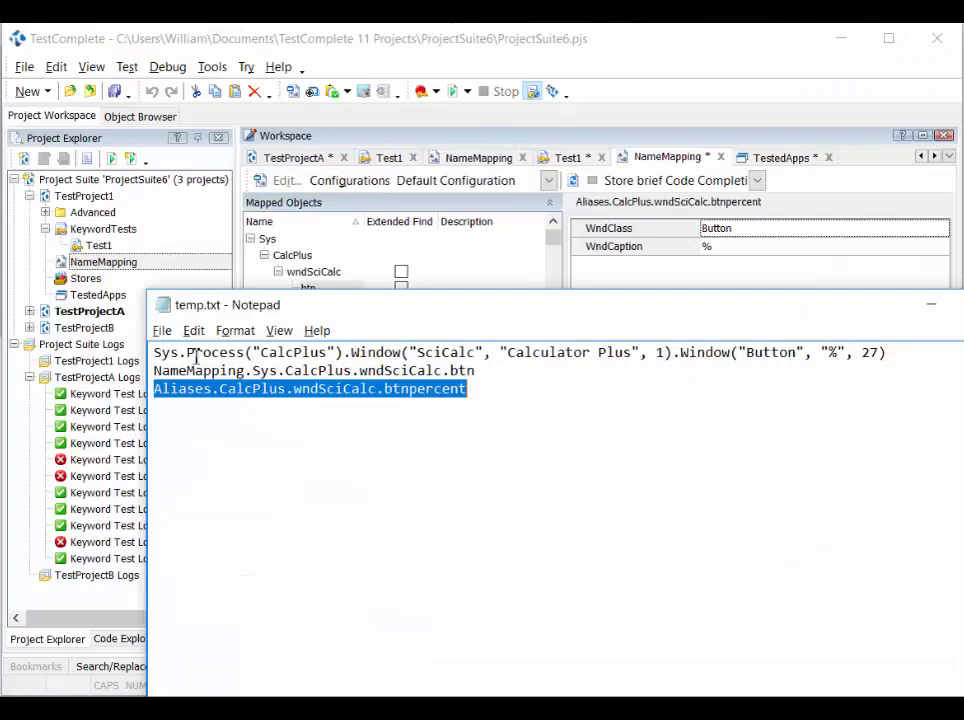
pyautogui.moveTo(153, 352); pyautogui.dragTo(900, 351)
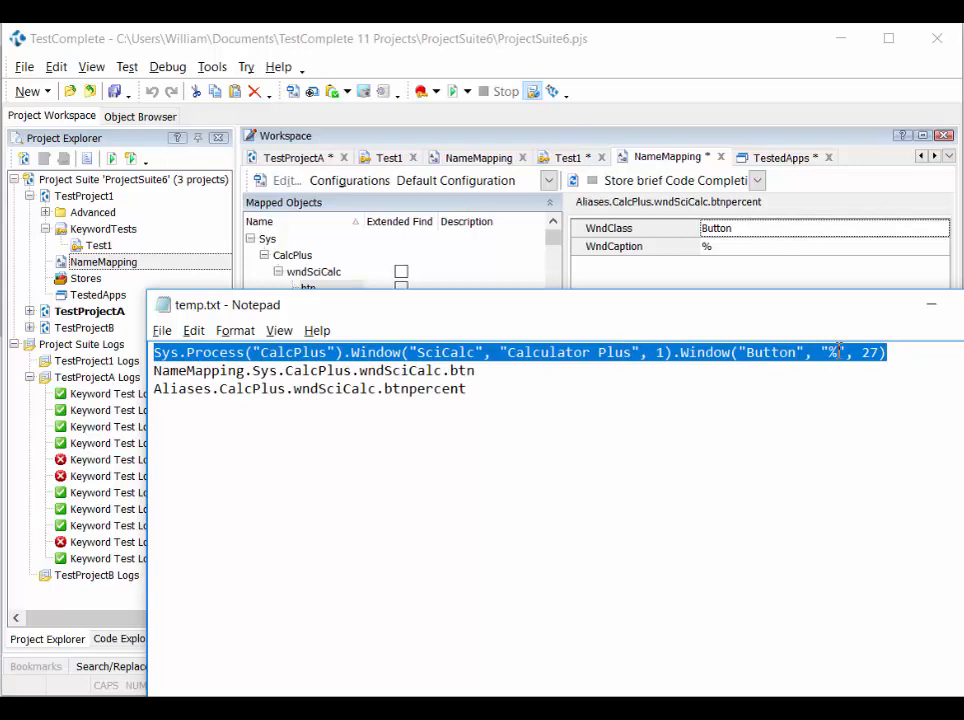
pyautogui.moveTo(245, 352); pyautogui.dragTo(401, 352)
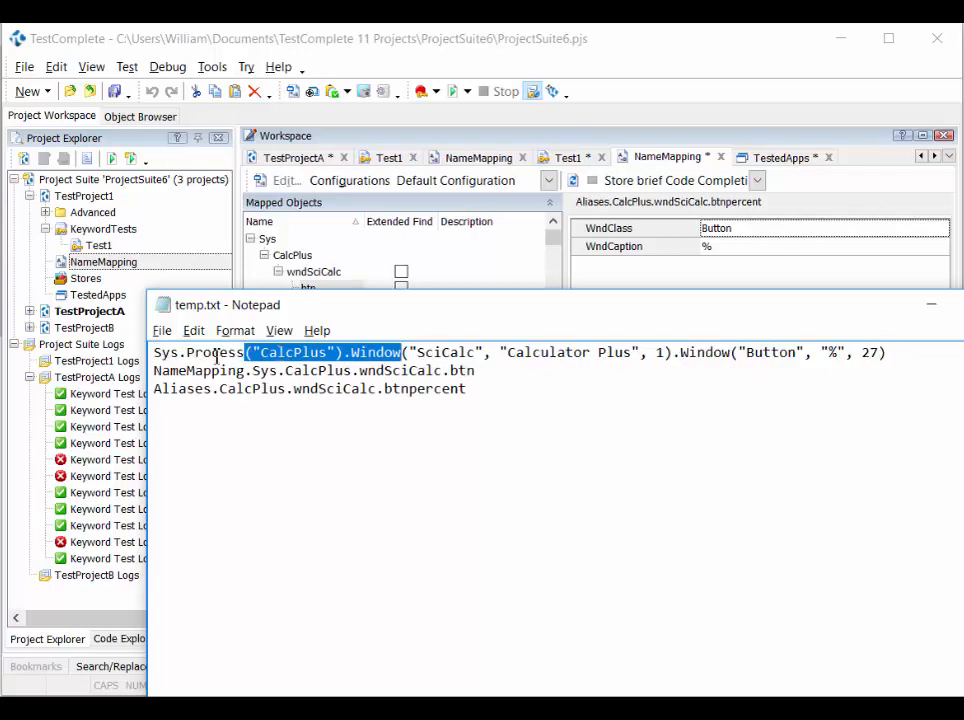
pyautogui.click(273, 352)
pyautogui.doubleClick(273, 352)
pyautogui.click(407, 352)
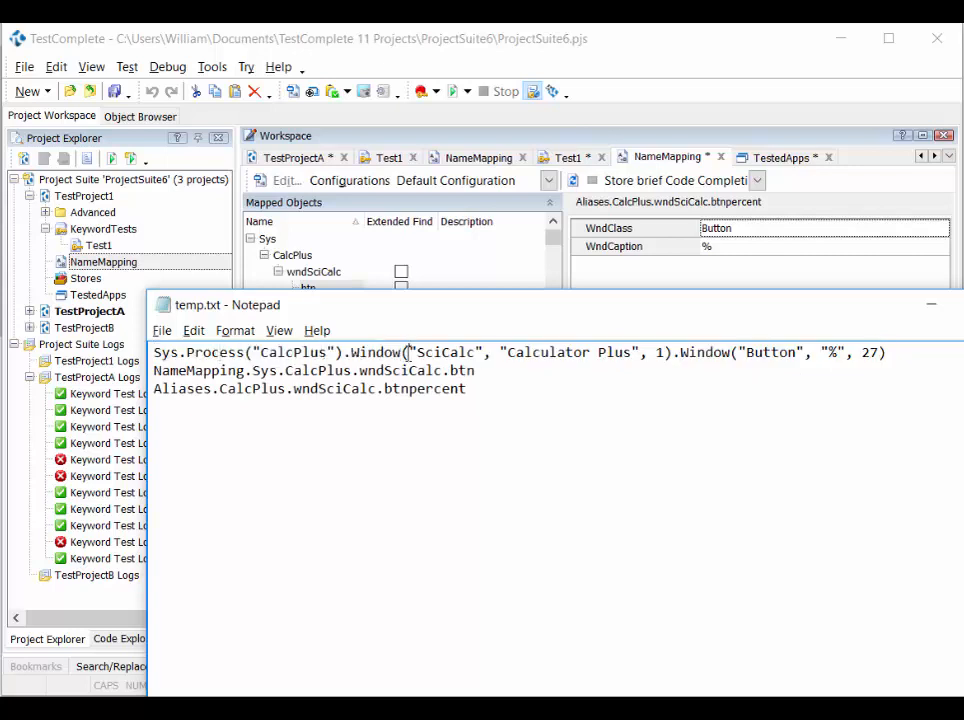
pyautogui.moveTo(417, 352); pyautogui.dragTo(449, 352)
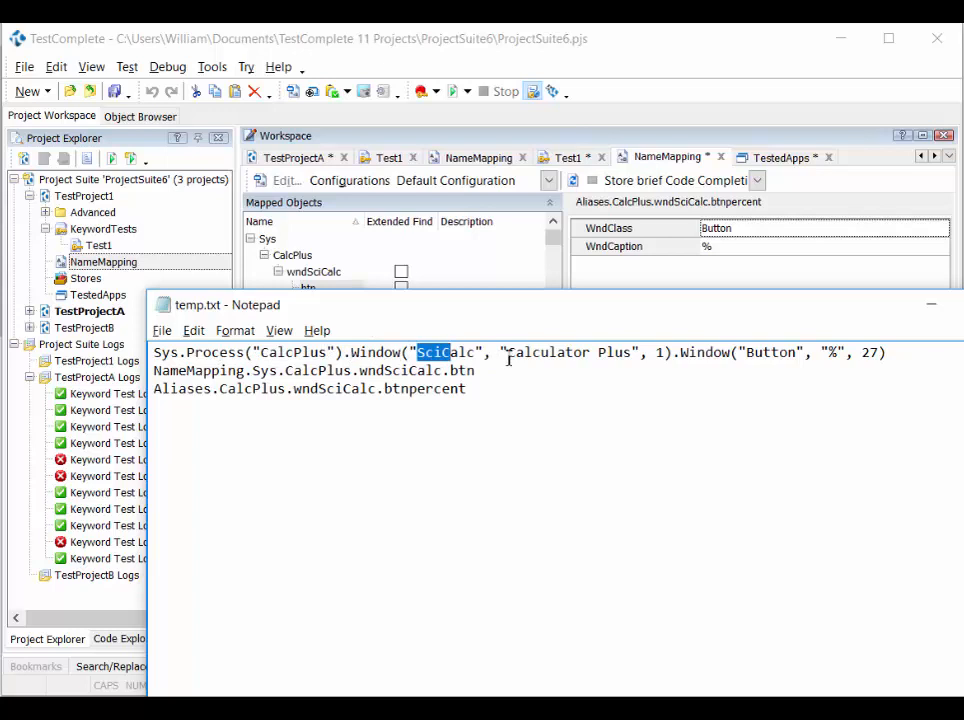
pyautogui.moveTo(508, 355); pyautogui.dragTo(633, 355)
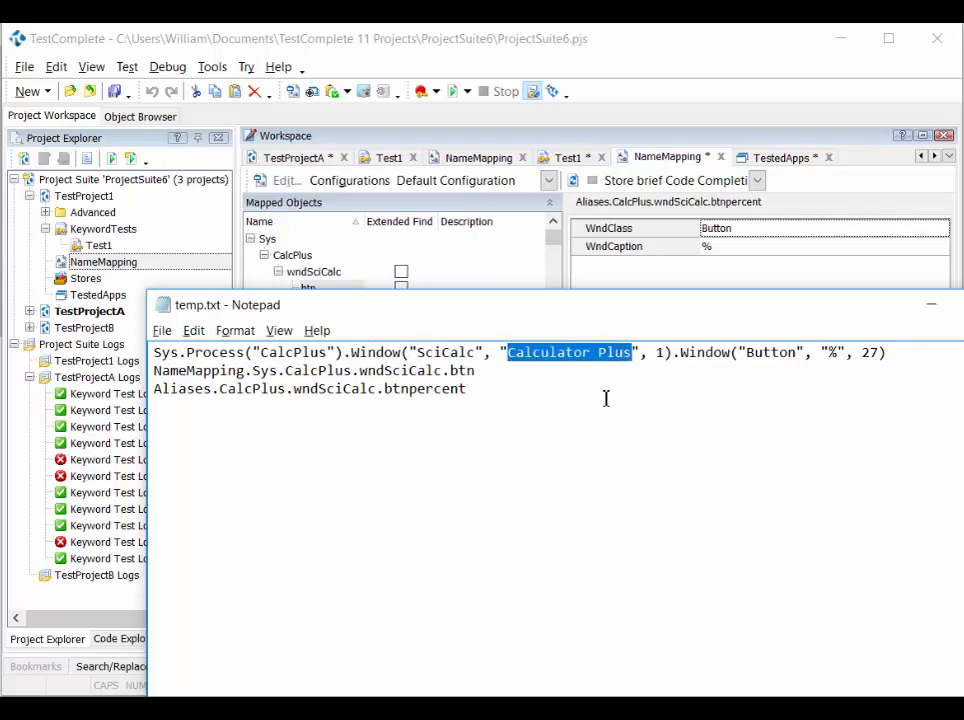
# Bring up Calculator Plus and compare its window and "%" button with the identifiers in the Sys line.
pyautogui.hotkey('alt', 'Tab')
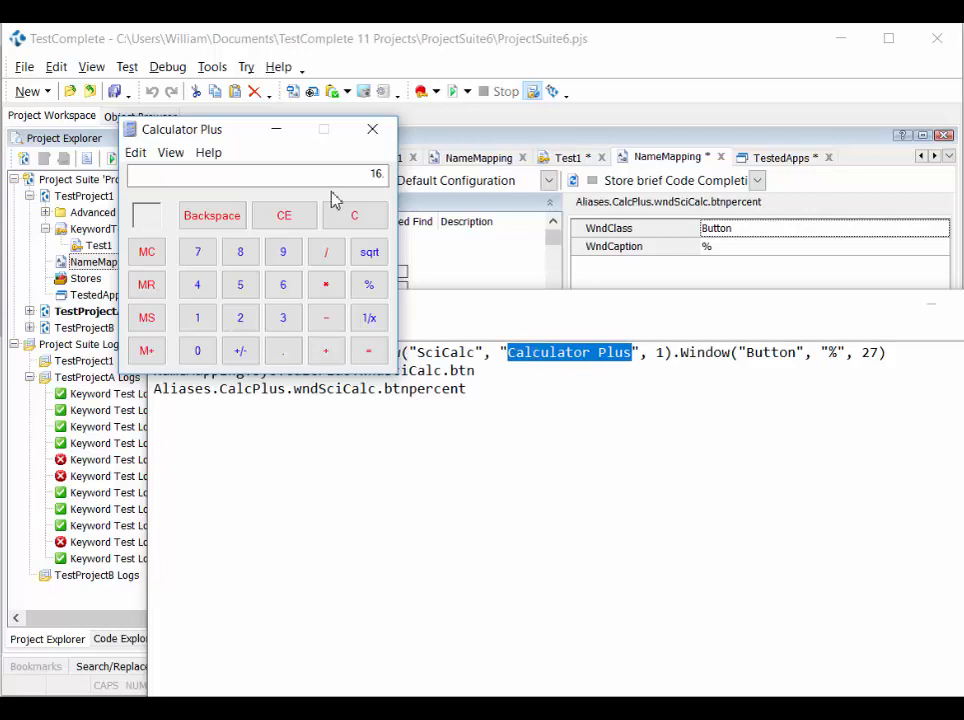
pyautogui.click(745, 356)
pyautogui.moveTo(748, 360); pyautogui.dragTo(848, 356)
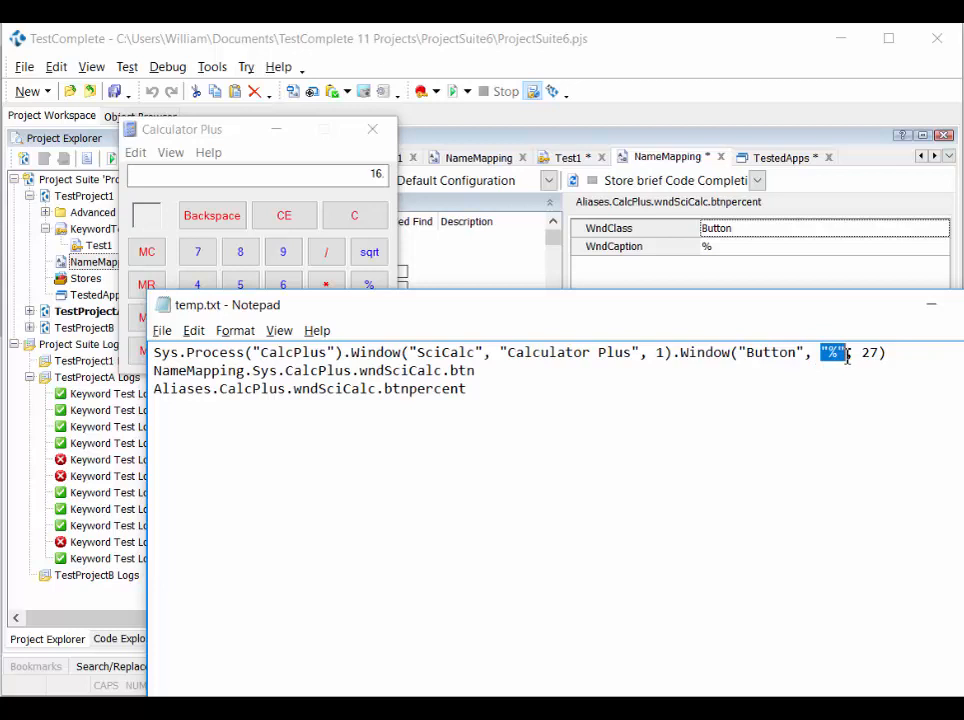
pyautogui.click(240, 130)
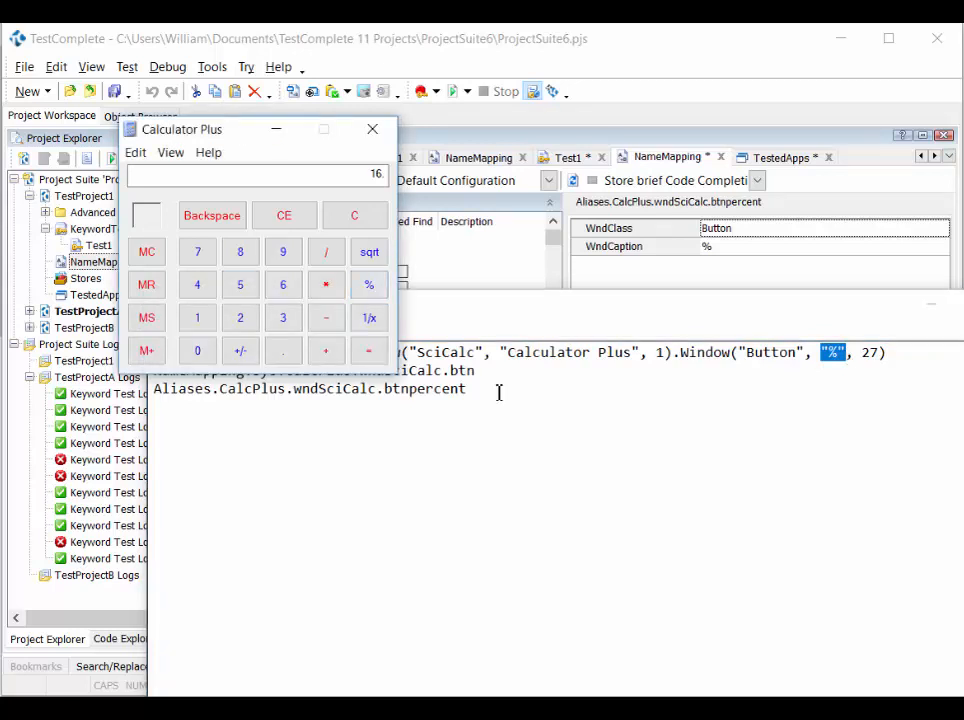
# Revisit the btnpercent alias in TestComplete's Name Mapping editor and return to the three names in Notepad.
pyautogui.click(624, 284)
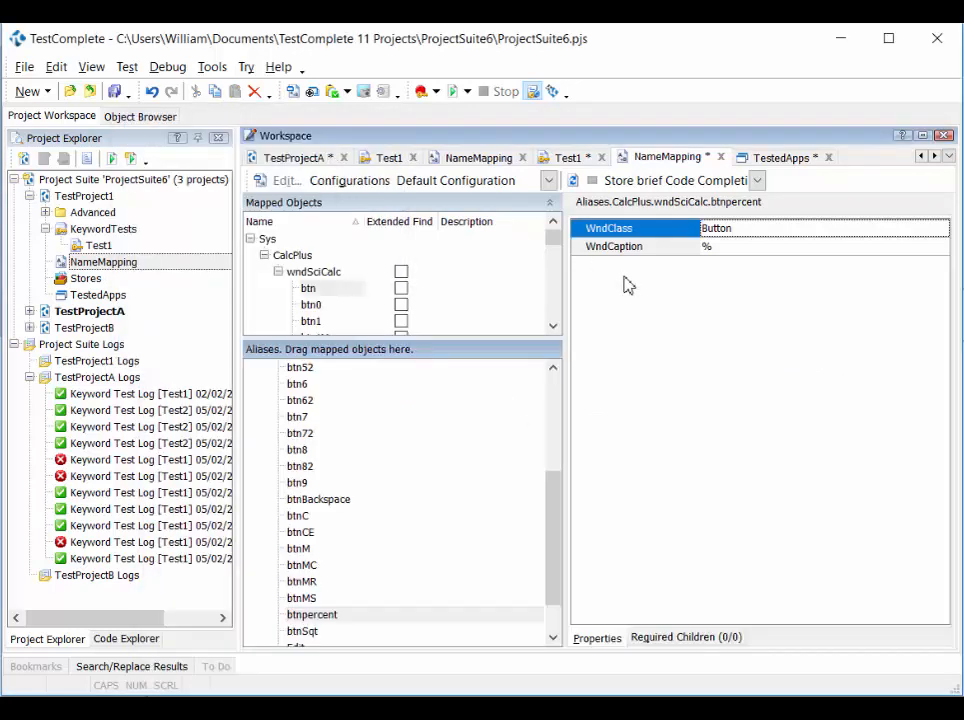
pyautogui.click(342, 614)
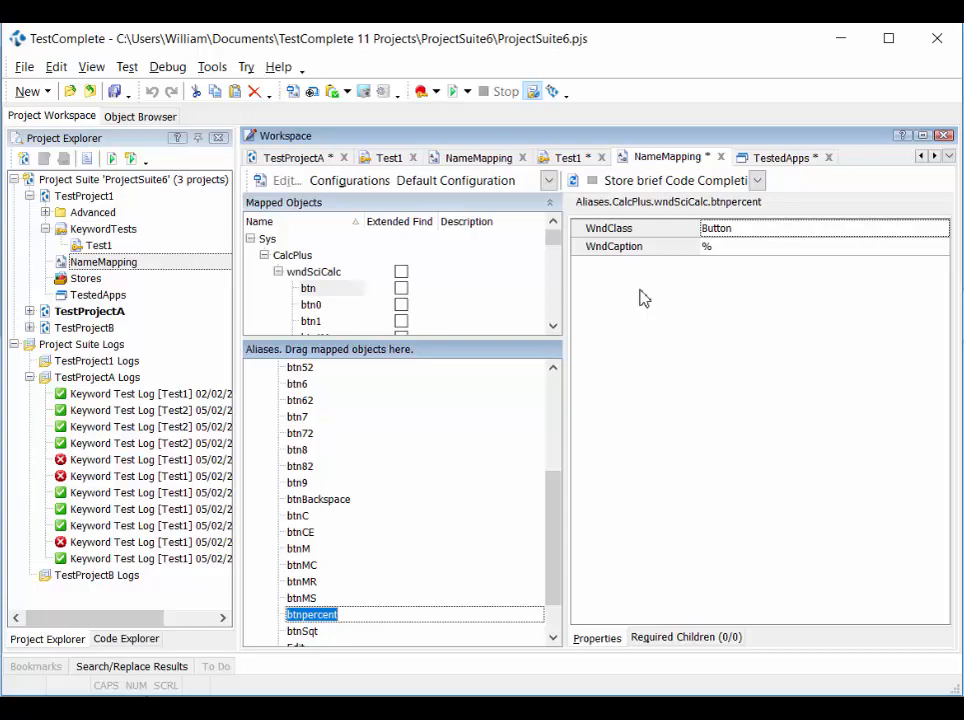
pyautogui.hotkey('alt', 'Tab')
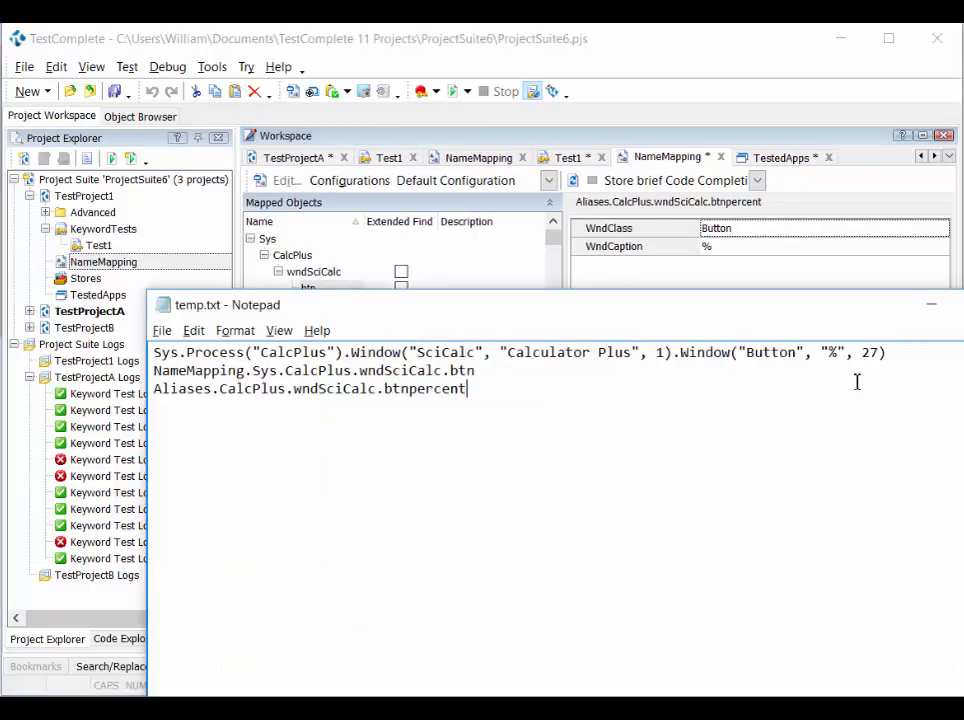
# Mark the Window("Button", "%", 27) part of the Sys line in Notepad and return to TestComplete.
pyautogui.moveTo(900, 352); pyautogui.dragTo(648, 352)
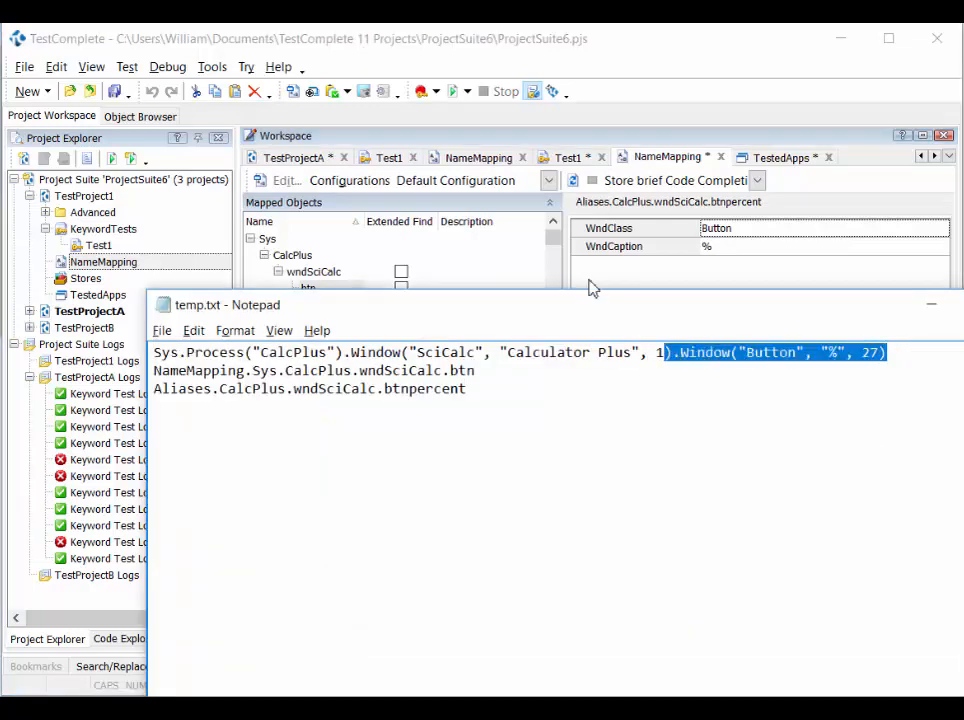
pyautogui.hotkey('alt', 'Tab')
pyautogui.click(620, 280)
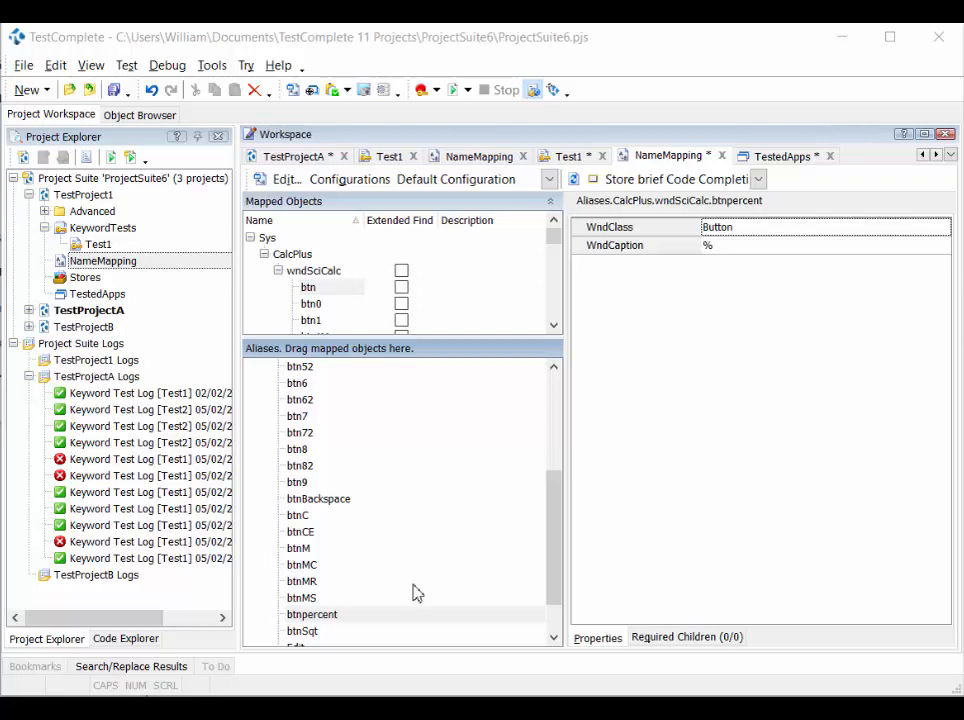
# Show the btnpercent alias in the Object Browser and view its "%" button on screen.
pyautogui.rightClick(329, 617)
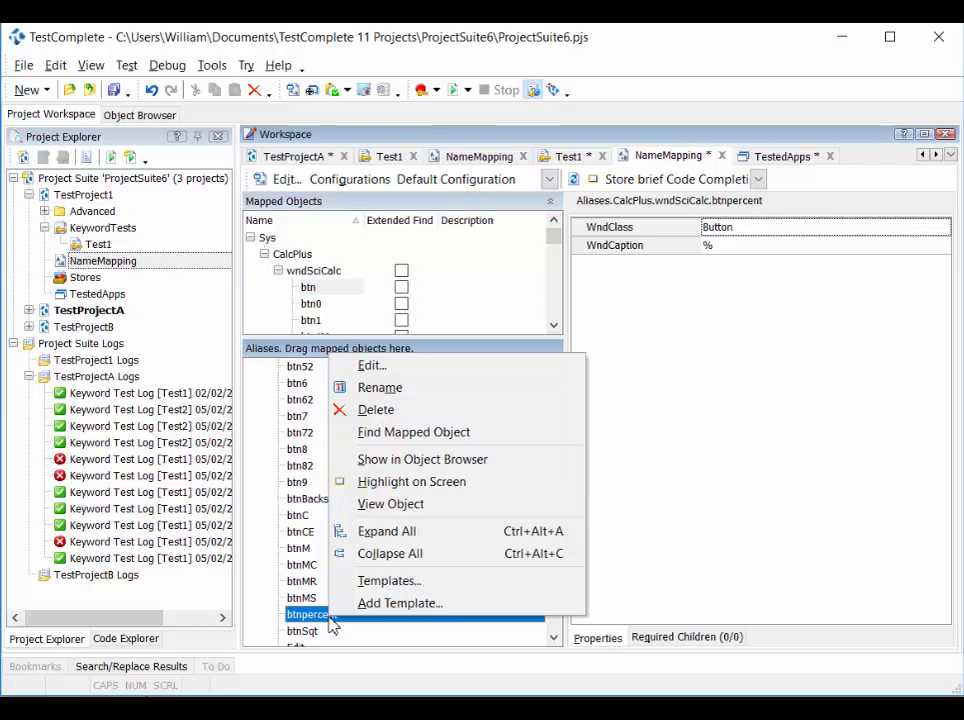
pyautogui.click(398, 460)
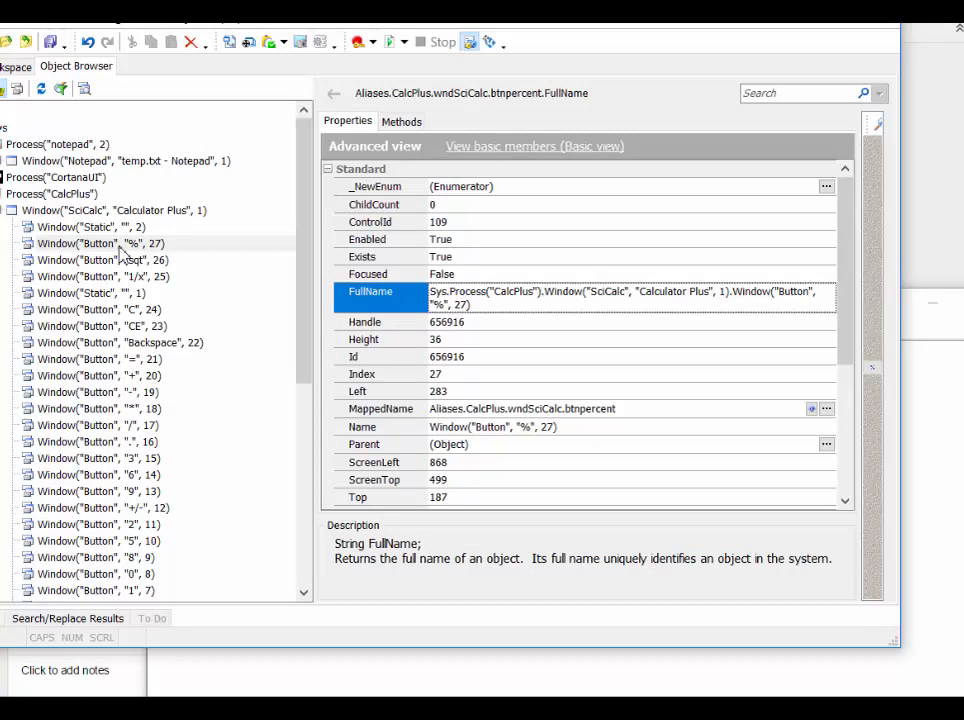
pyautogui.click(120, 248)
pyautogui.rightClick(120, 255)
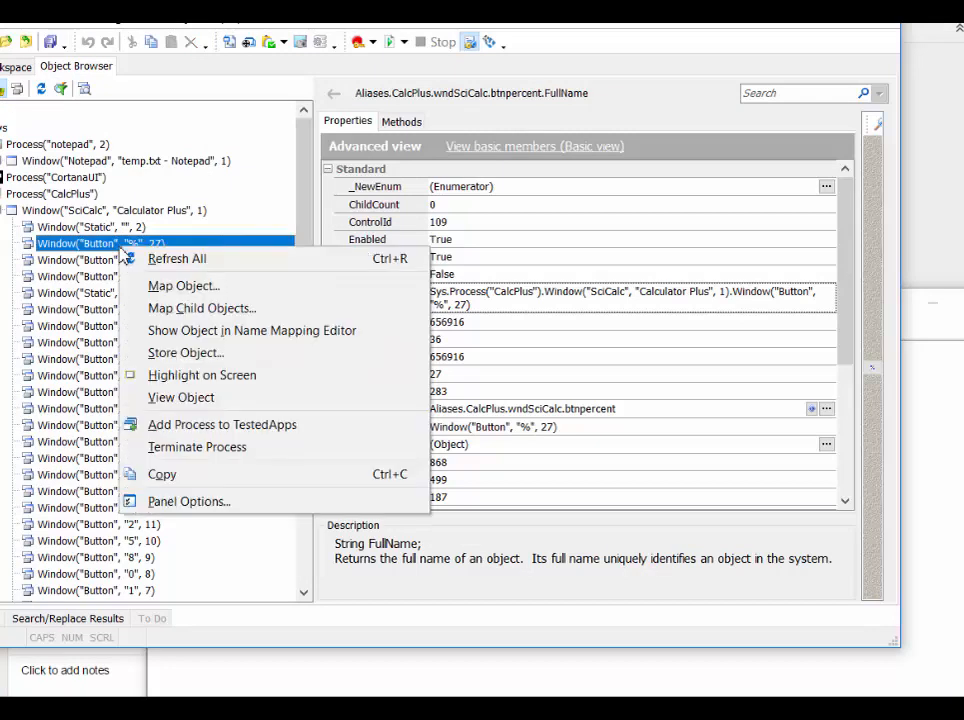
pyautogui.click(157, 395)
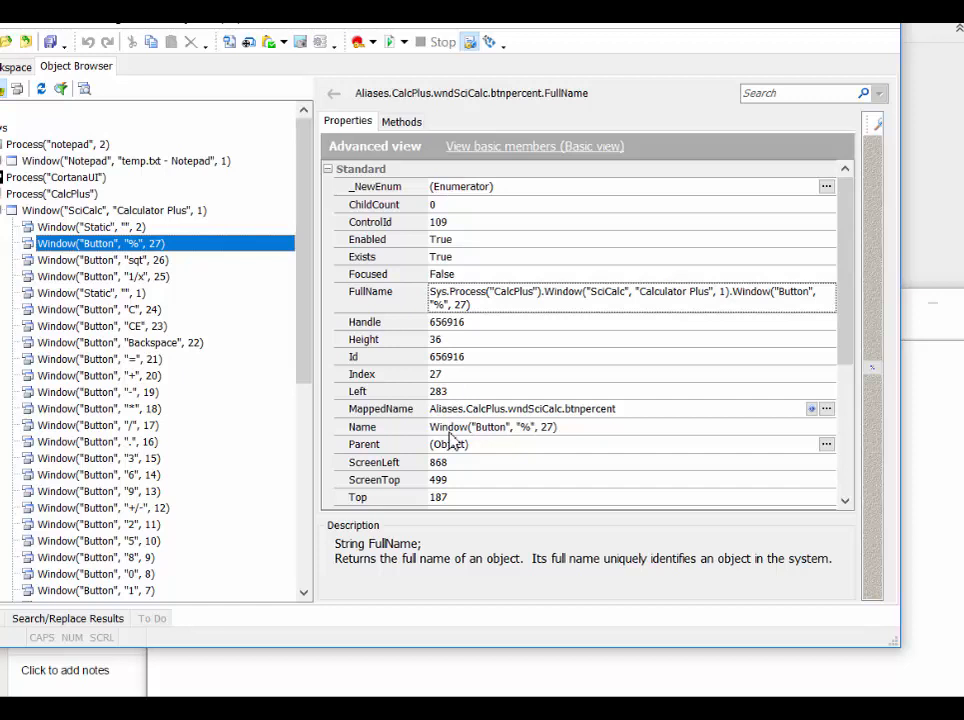
# Review the "%" button's properties and glance at the Name Mapping Concepts slide before returning to TestComplete.
pyautogui.moveTo(845, 350); pyautogui.dragTo(841, 271)
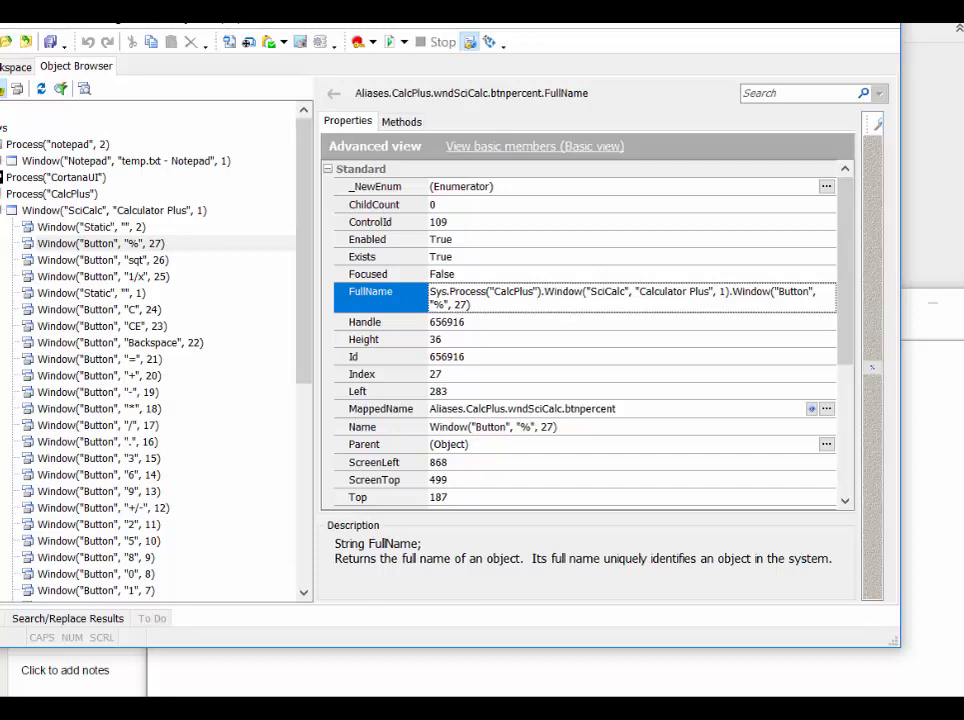
pyautogui.hotkey('alt', 'Tab')
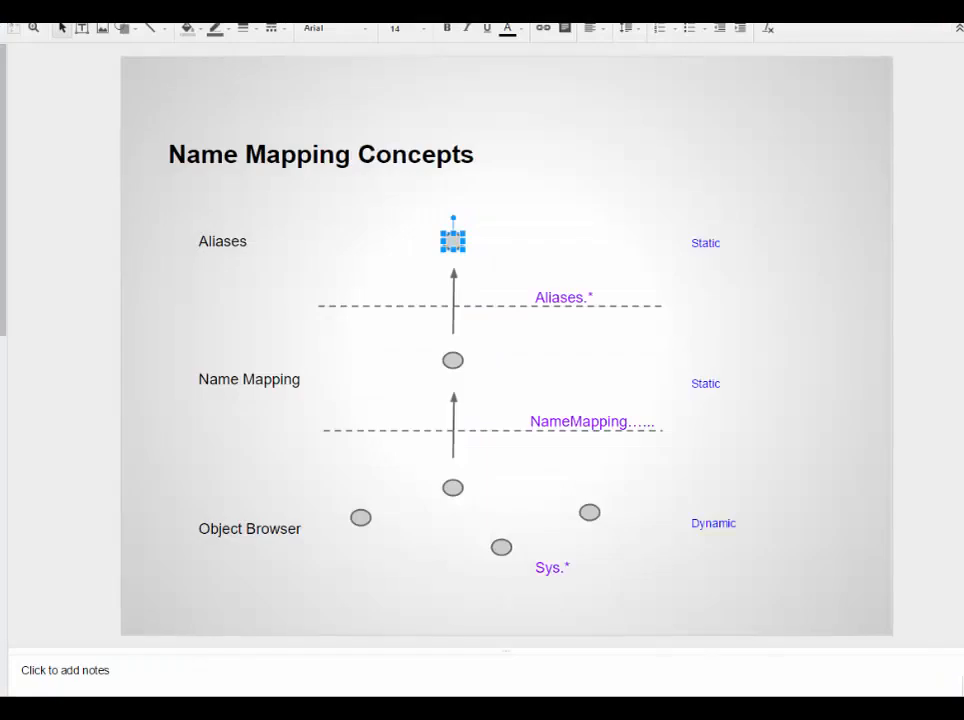
pyautogui.hotkey('alt', 'Tab')
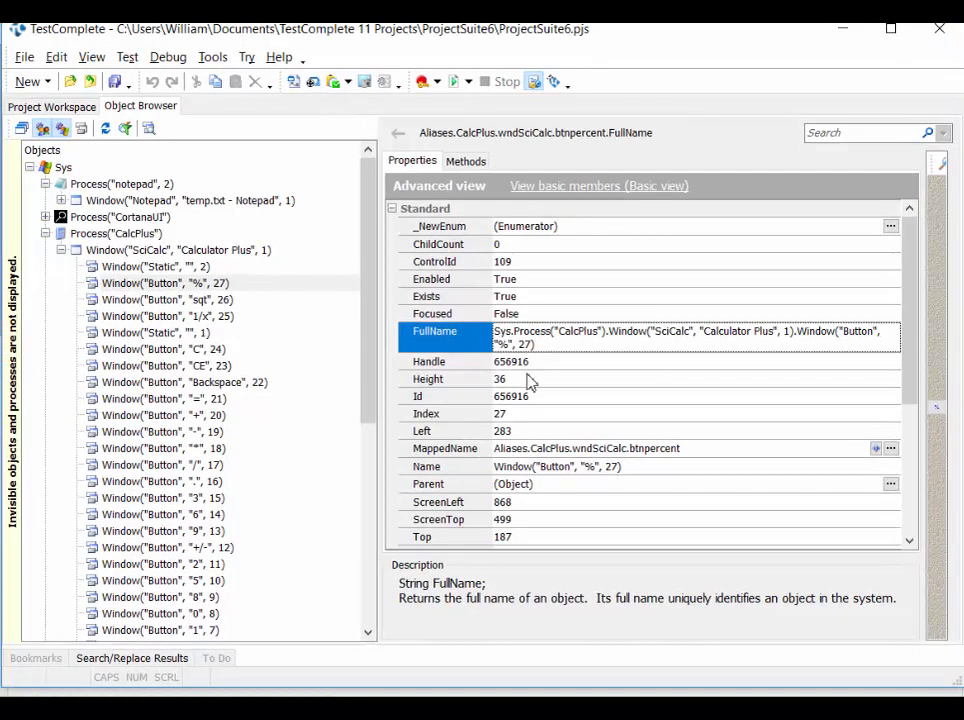
# Add the Index property with value 27 to the btn item's selected identification properties in Name Mapping.
pyautogui.click(80, 108)
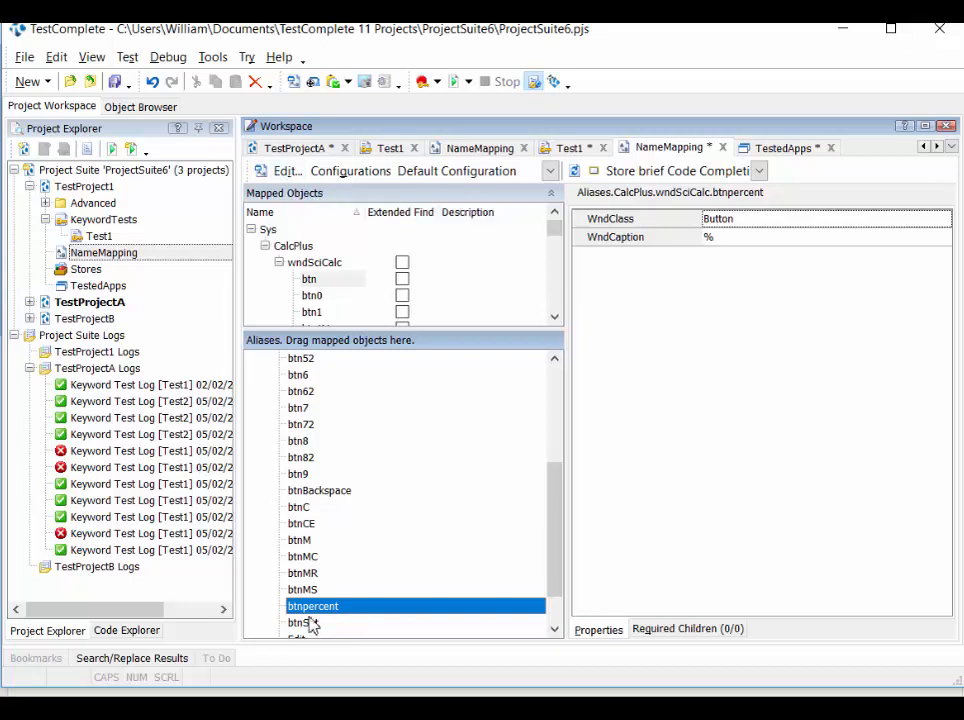
pyautogui.click(284, 173)
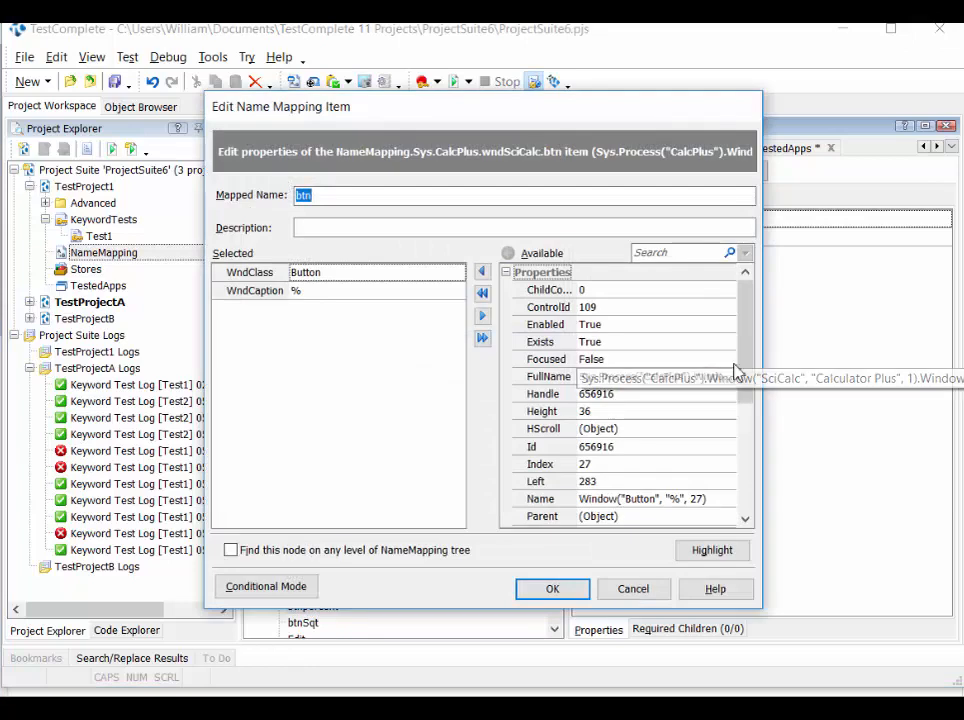
pyautogui.click(638, 465)
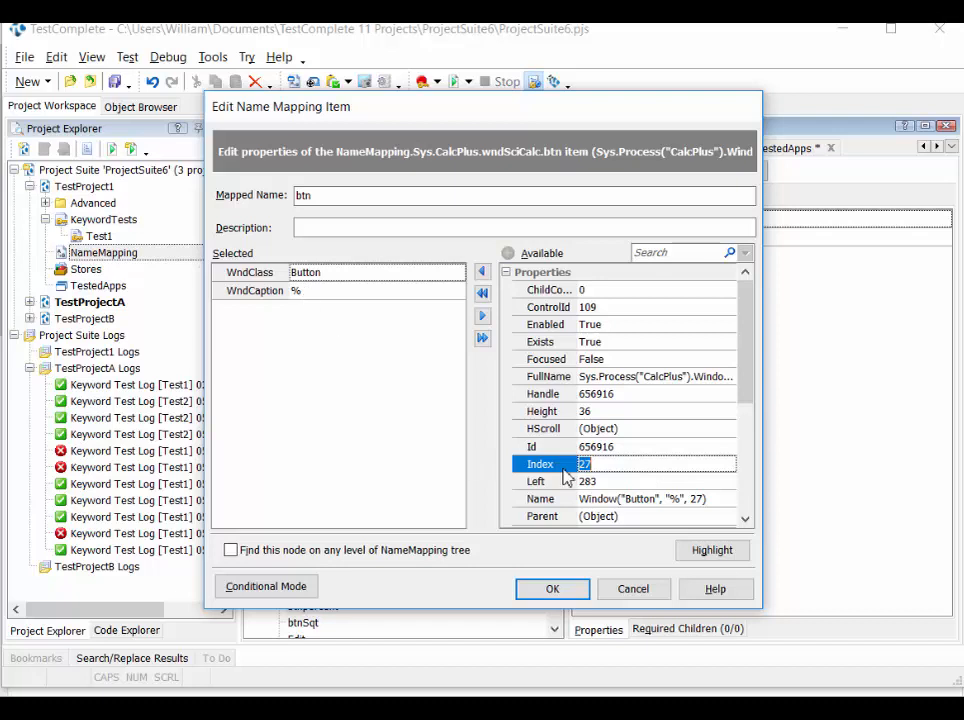
pyautogui.click(484, 276)
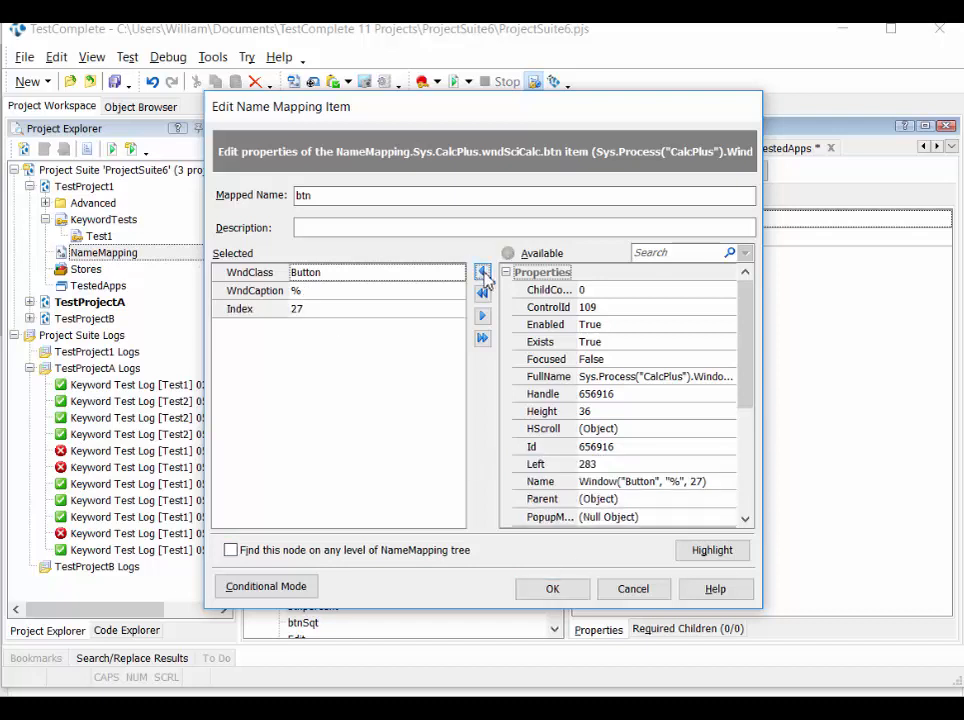
pyautogui.click(552, 591)
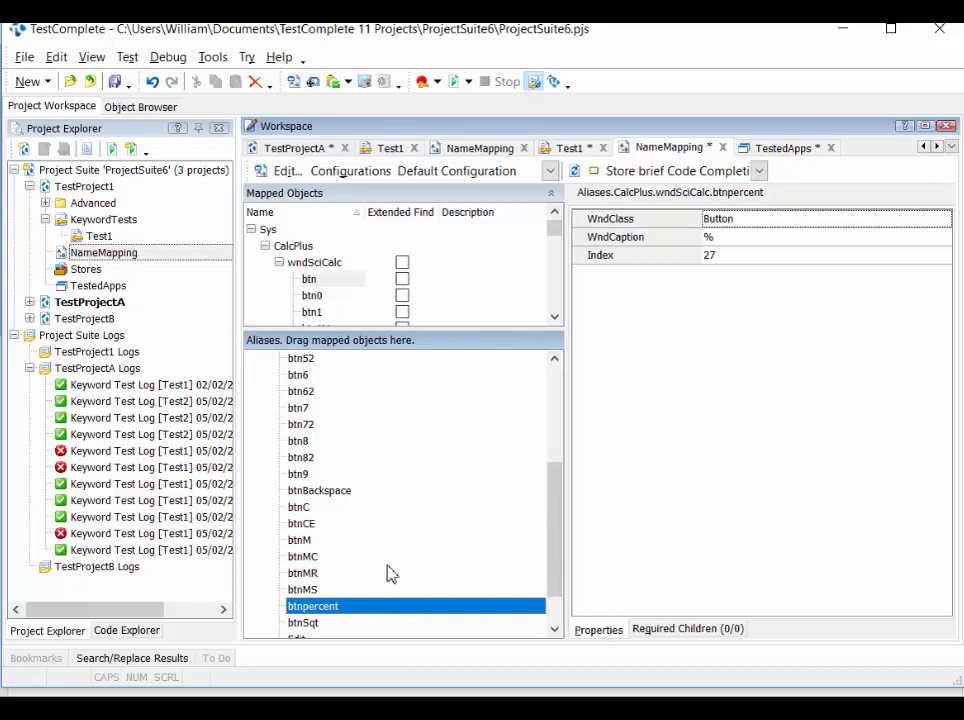
# Highlight the btnpercent alias's object on screen and inspect its WndCaption property.
pyautogui.rightClick(365, 617)
pyautogui.click(400, 479)
pyautogui.click(712, 239)
pyautogui.press('Return')
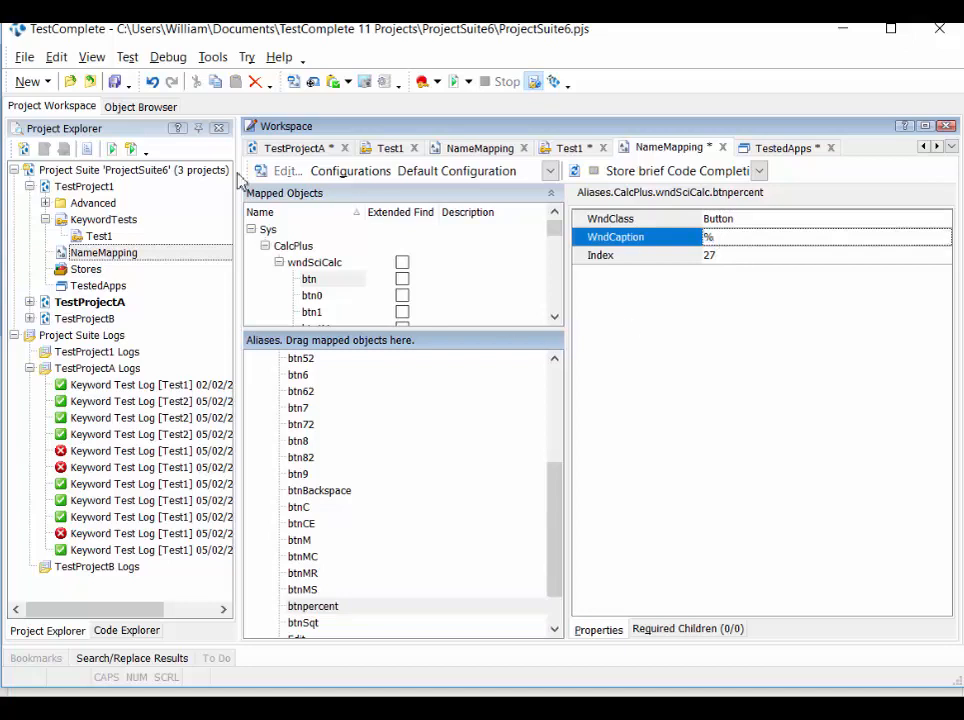
# Remove WndCaption and Index from btnpercent's mapping criteria and save the item with WndClass alone.
pyautogui.click(313, 606)
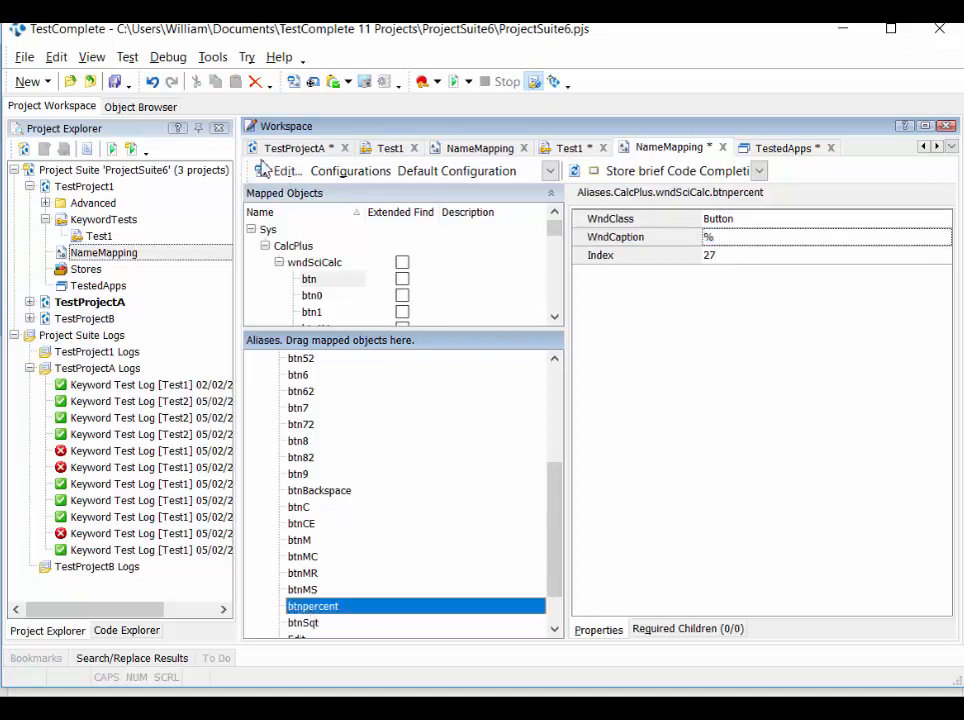
pyautogui.press('F2')
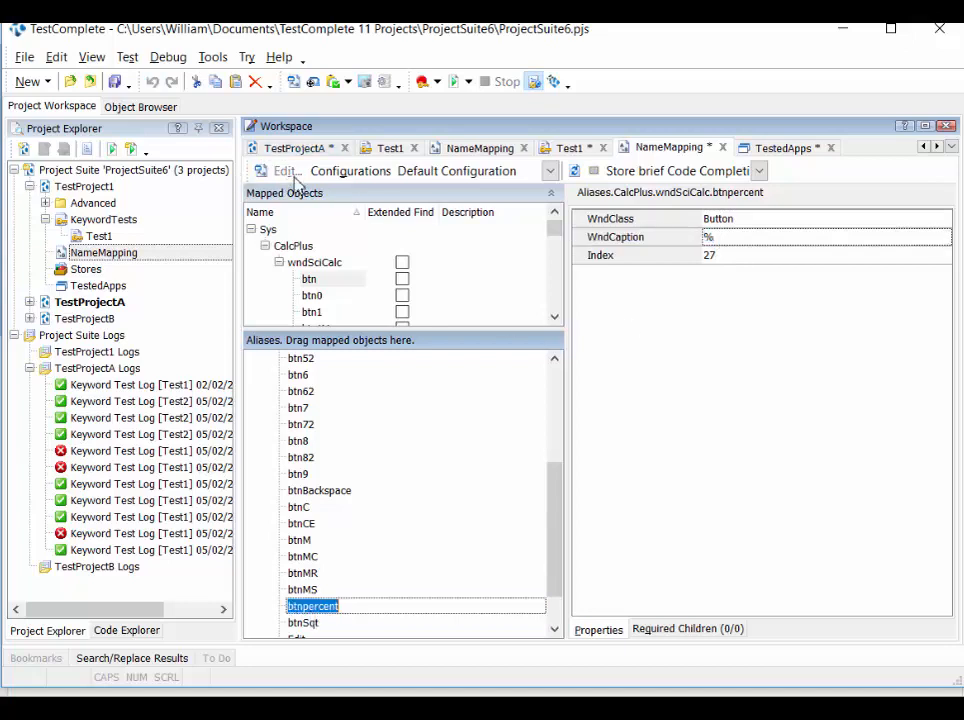
pyautogui.click(304, 590)
pyautogui.press('Down')
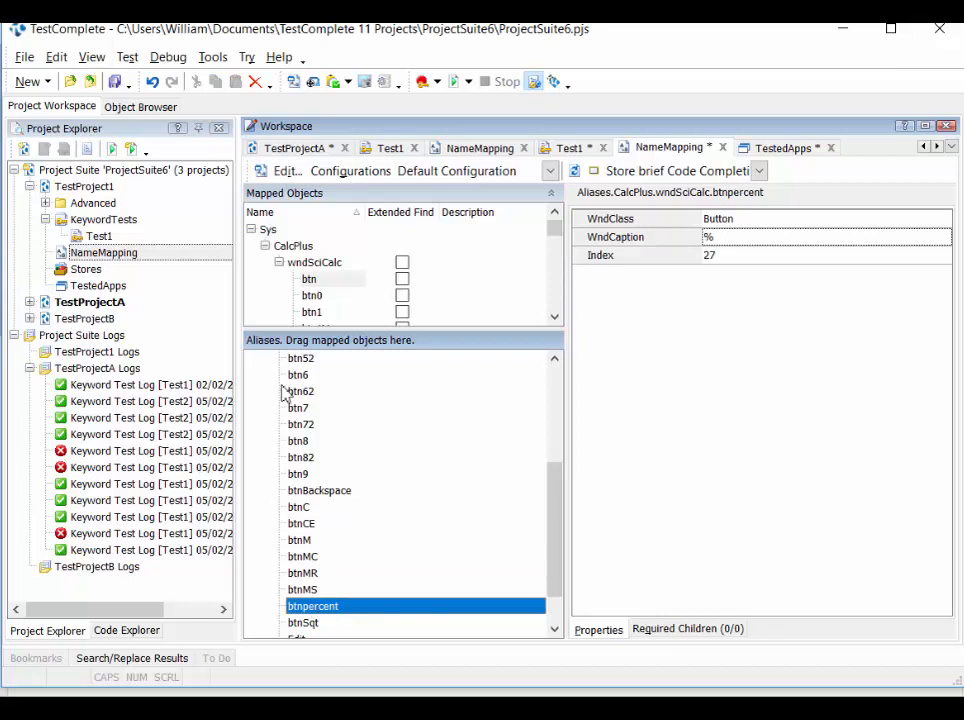
pyautogui.click(287, 172)
pyautogui.click(306, 291)
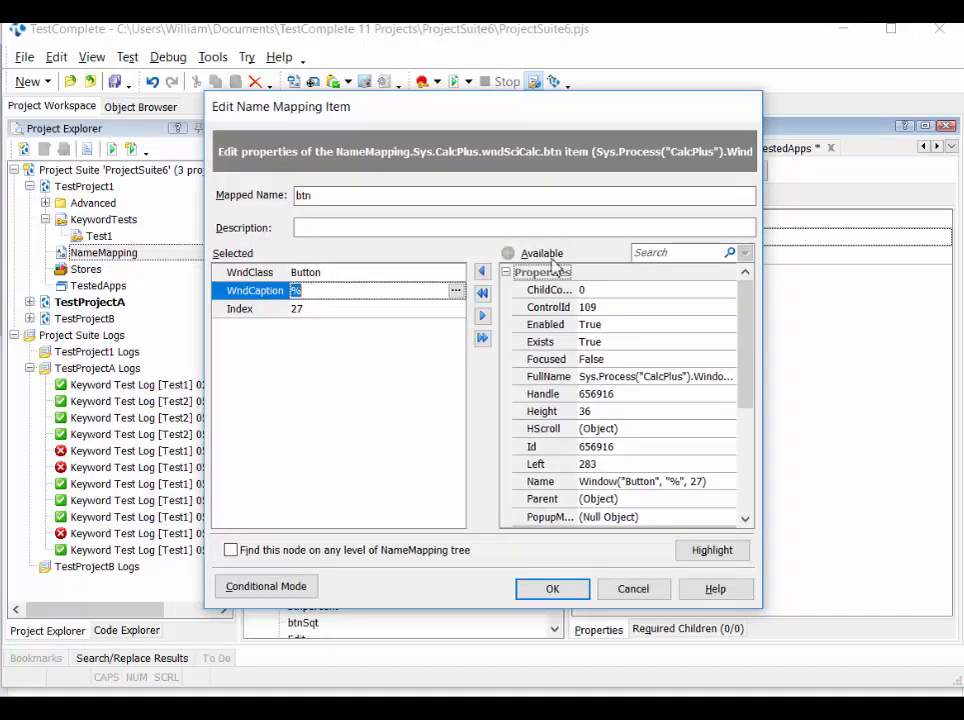
pyautogui.click(481, 271)
pyautogui.click(440, 291)
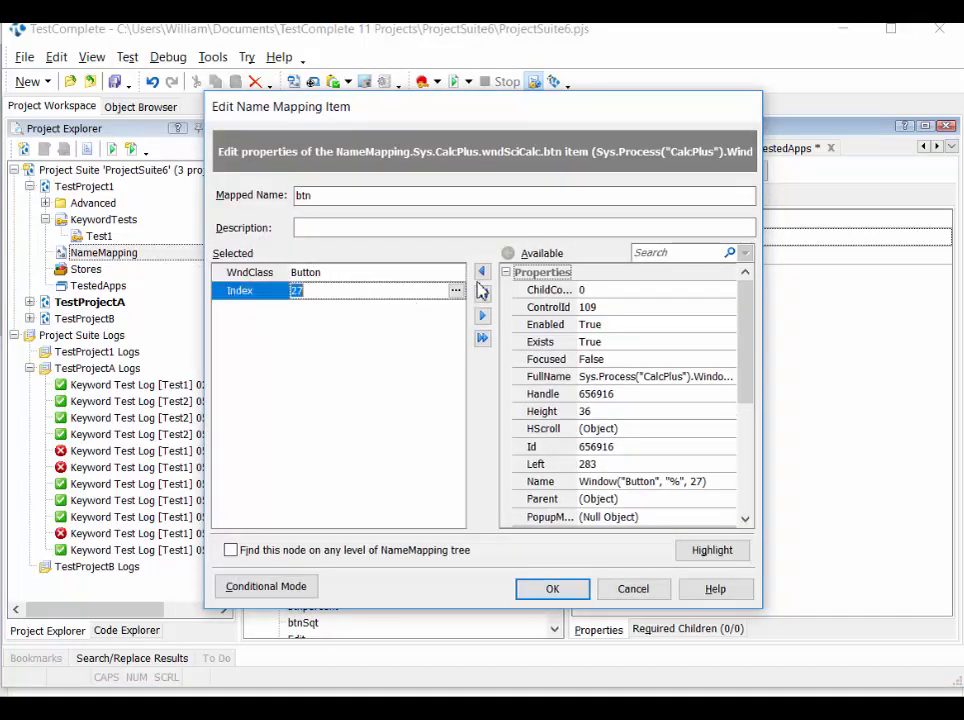
pyautogui.click(481, 271)
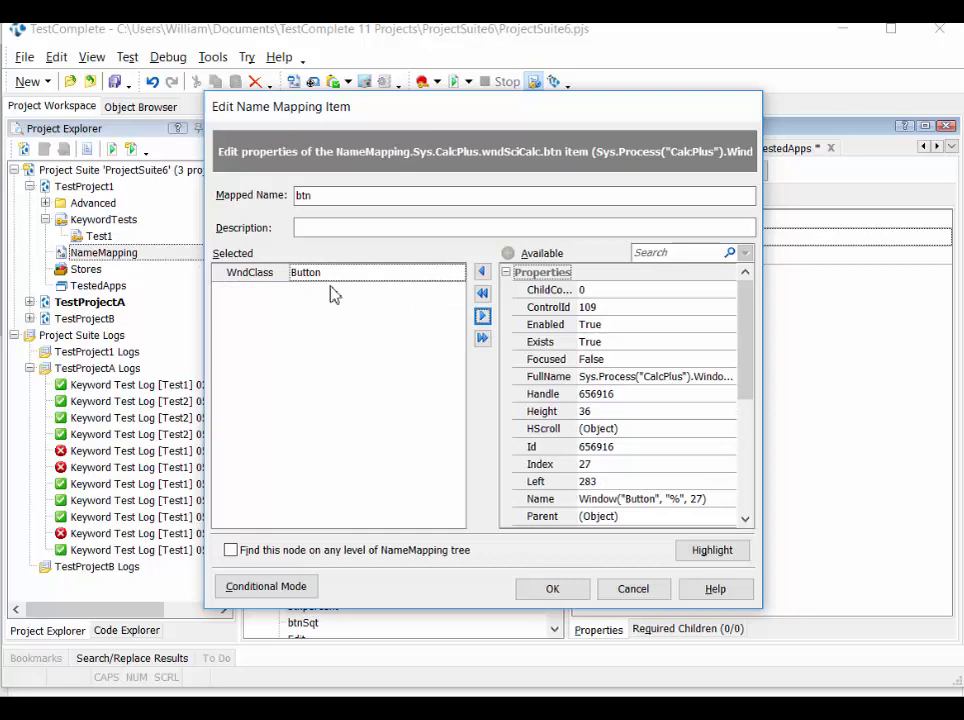
pyautogui.click(558, 592)
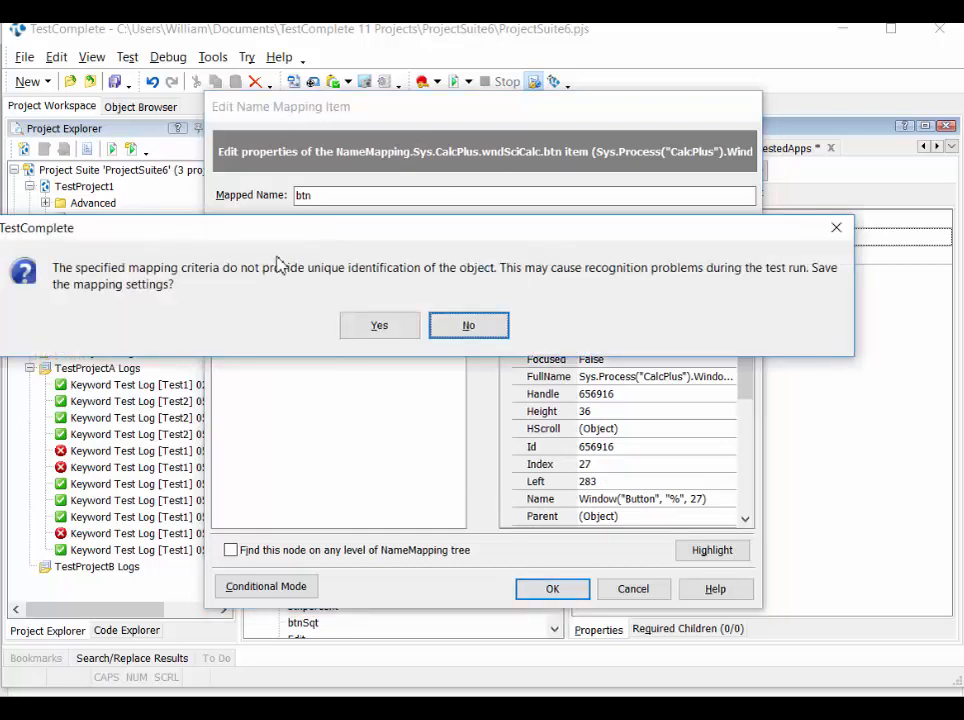
pyautogui.moveTo(290, 235); pyautogui.dragTo(325, 333)
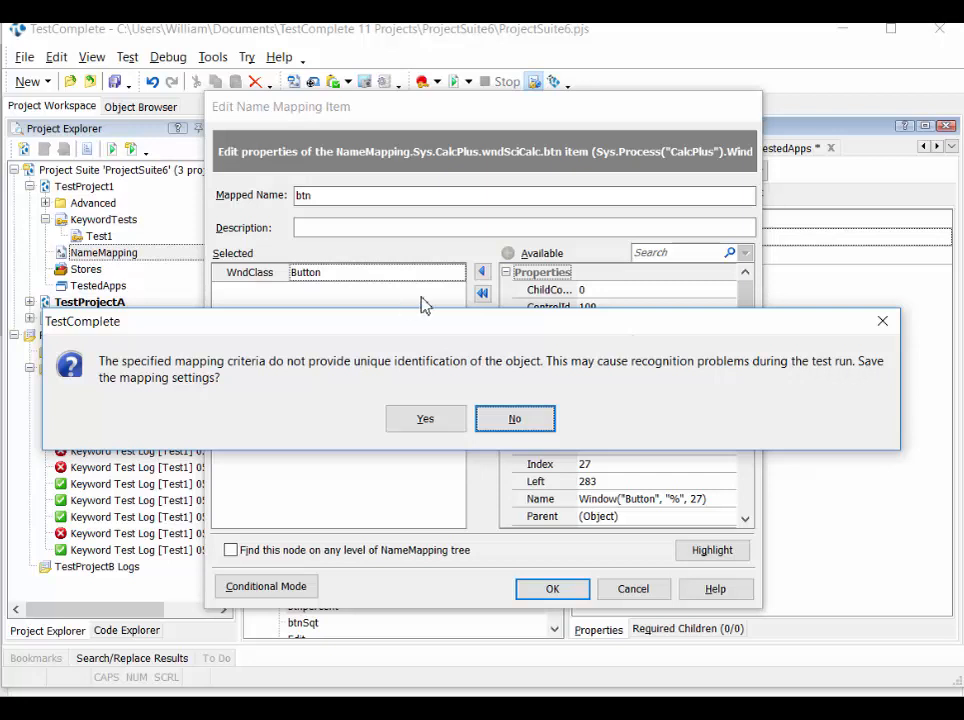
pyautogui.click(425, 420)
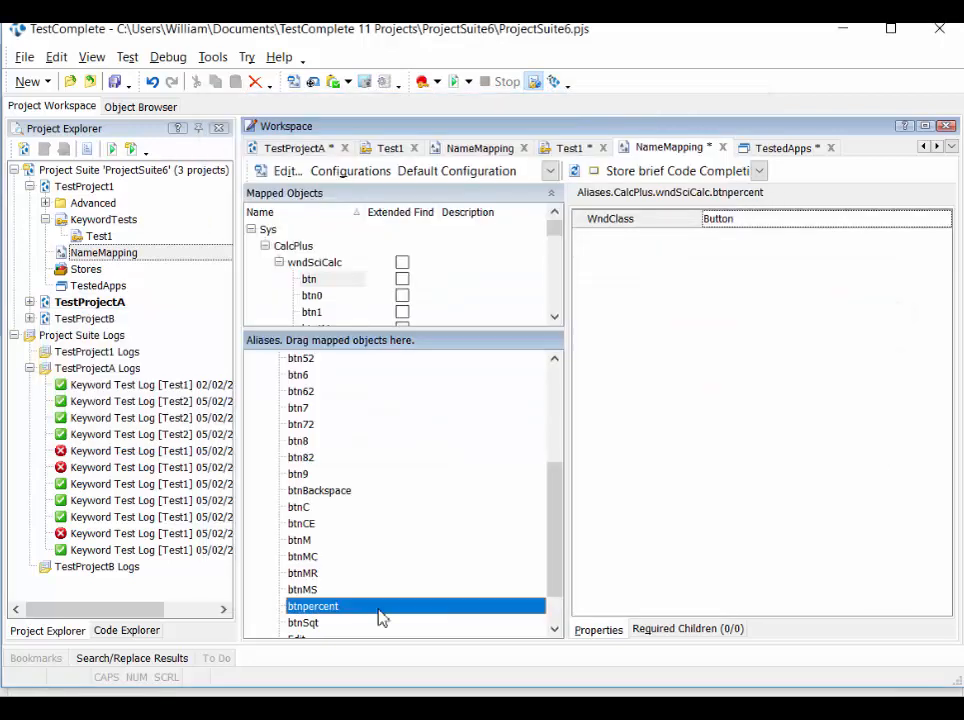
# Highlight btnpercent on screen to check which calculator button the WndClass-only mapping identifies.
pyautogui.rightClick(378, 612)
pyautogui.click(437, 496)
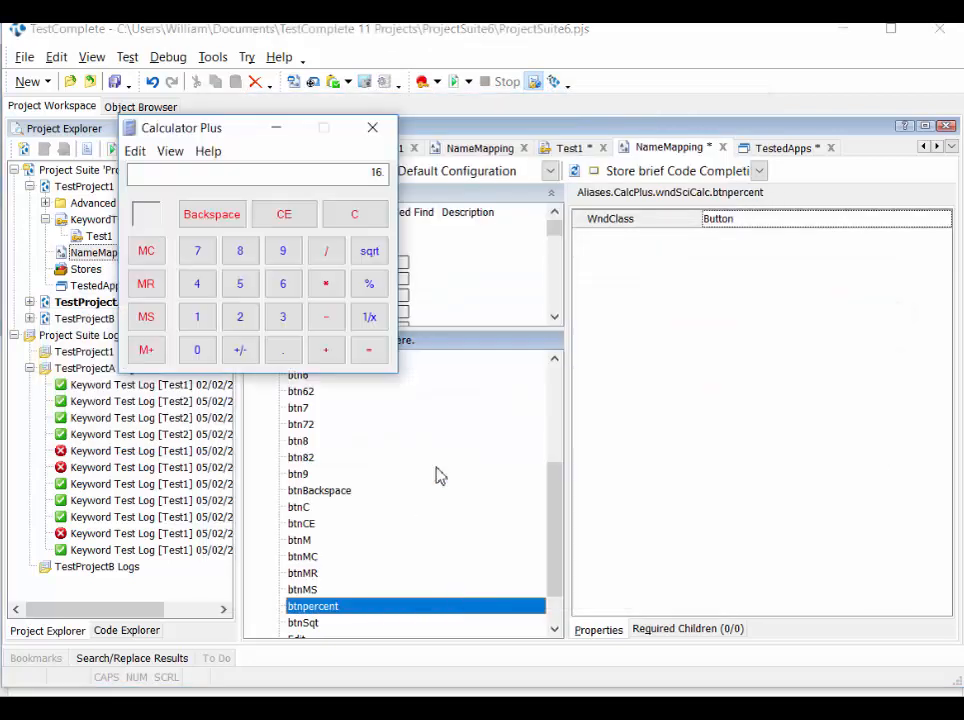
pyautogui.rightClick(316, 607)
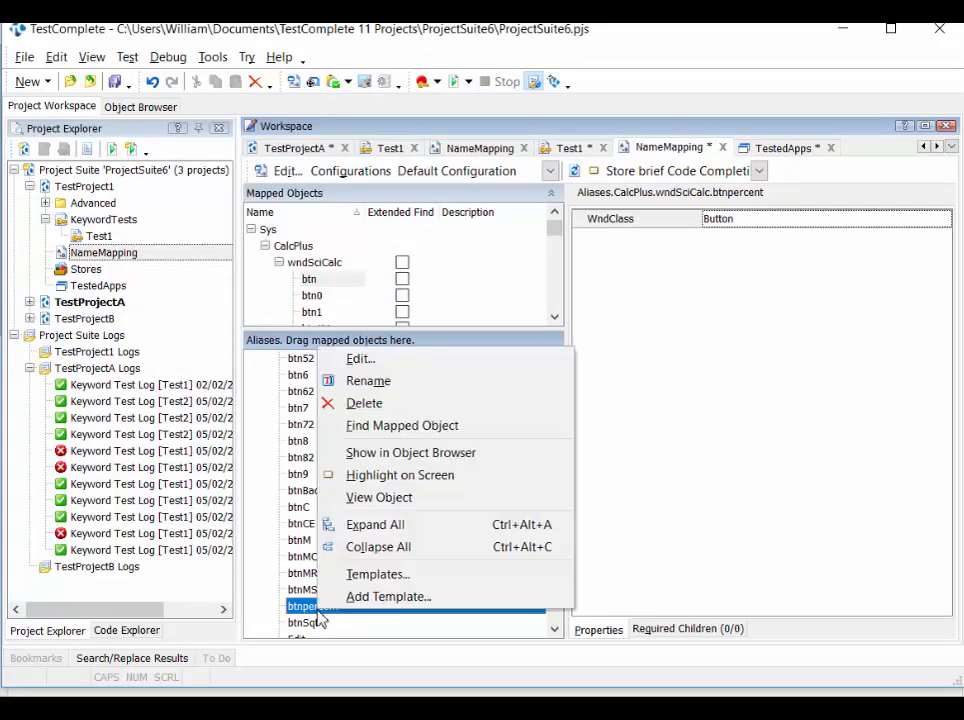
pyautogui.click(390, 475)
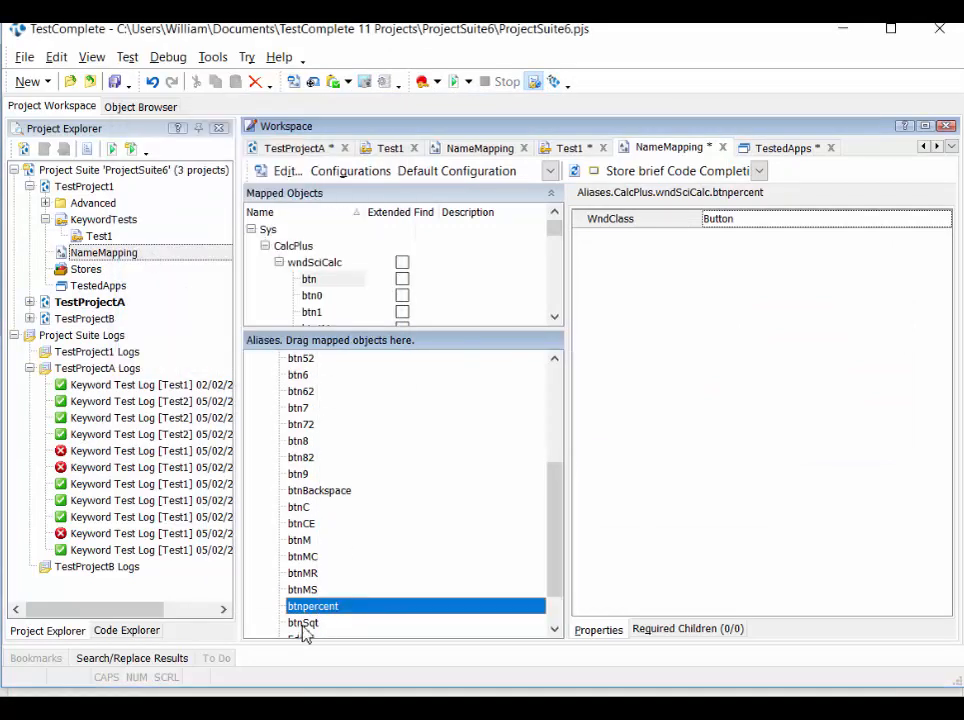
# Add WndCaption to the btn item's mapping criteria with the constant value % and save the item.
pyautogui.click(286, 172)
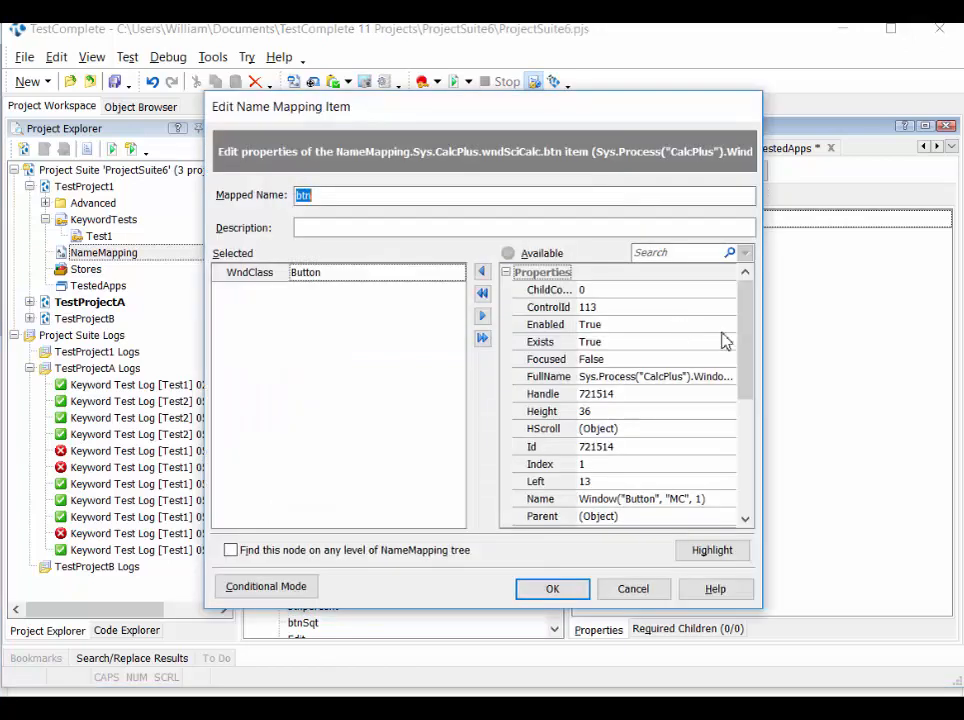
pyautogui.moveTo(745, 346); pyautogui.dragTo(759, 460)
pyautogui.click(672, 484)
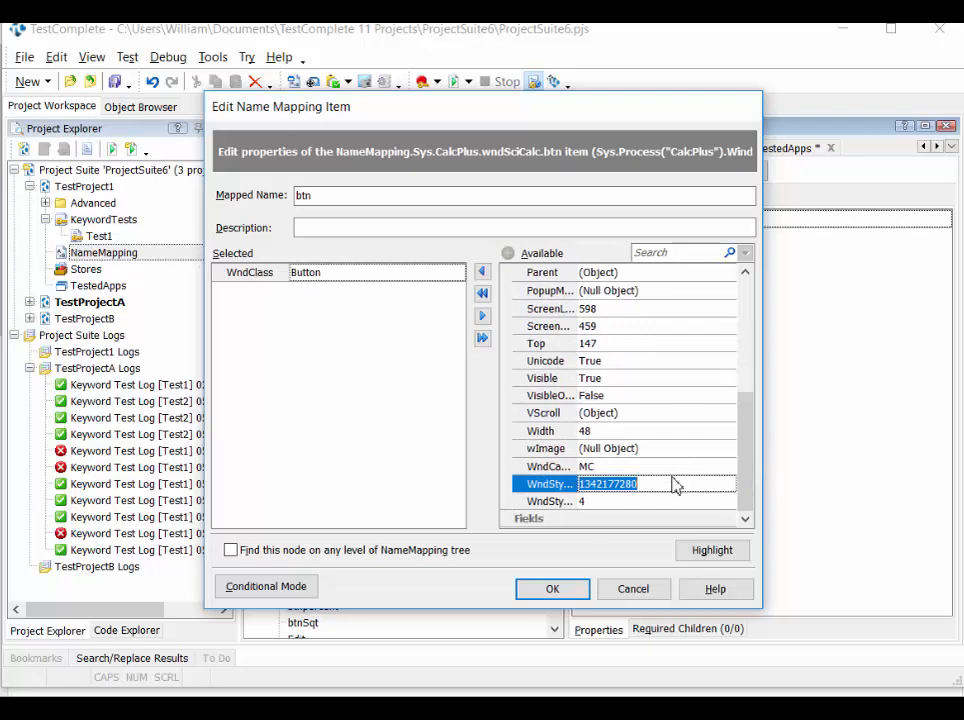
pyautogui.click(669, 467)
pyautogui.click(481, 271)
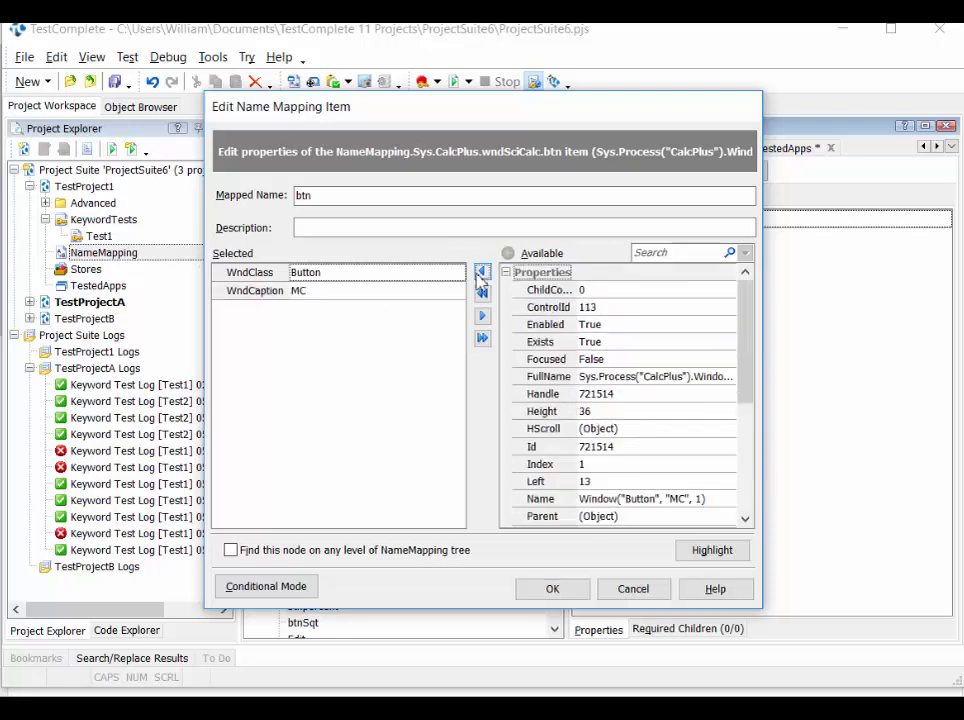
pyautogui.click(321, 289)
pyautogui.click(456, 290)
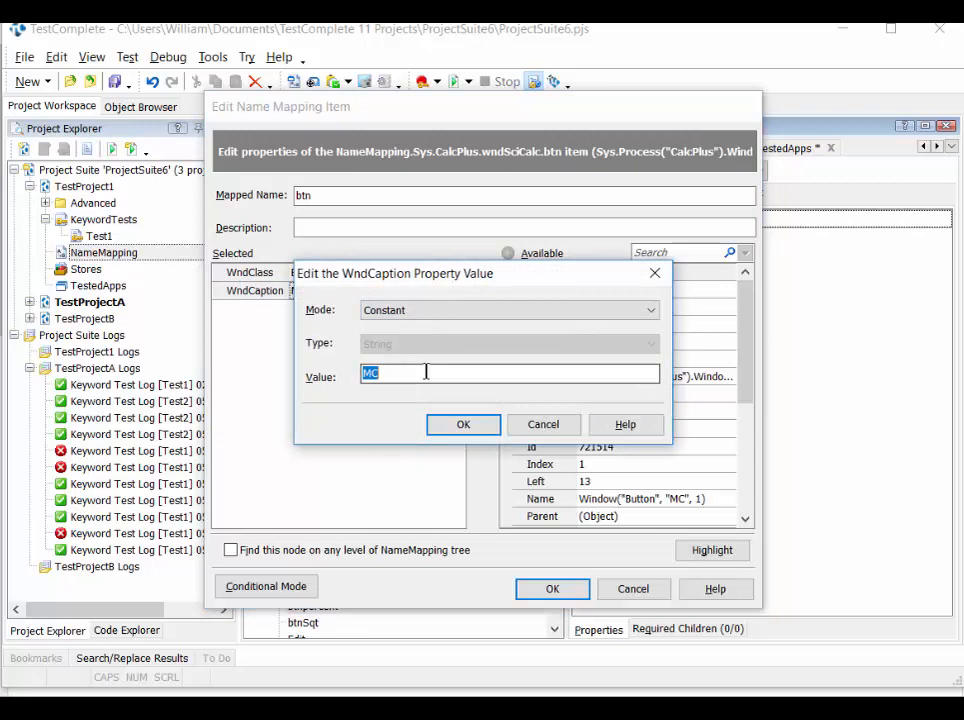
pyautogui.write('%')
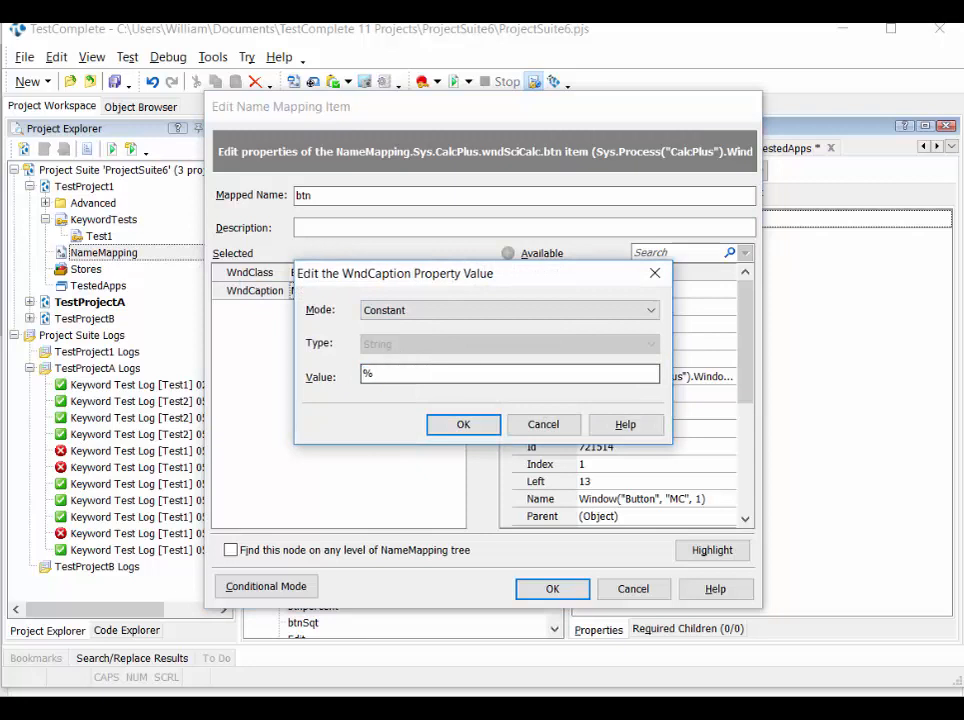
pyautogui.click(493, 430)
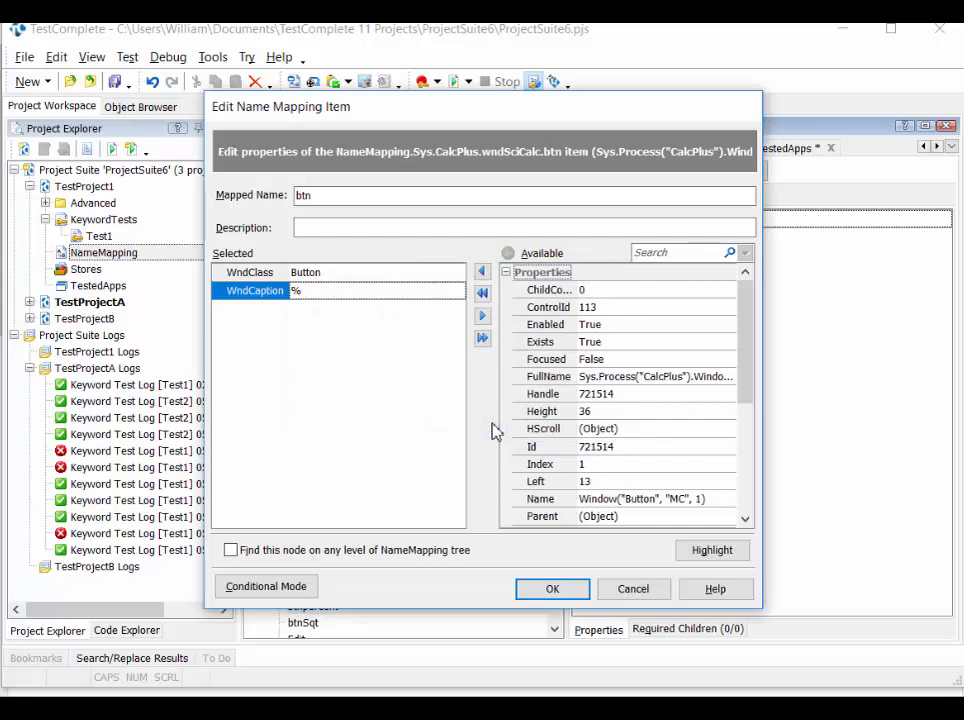
pyautogui.click(552, 591)
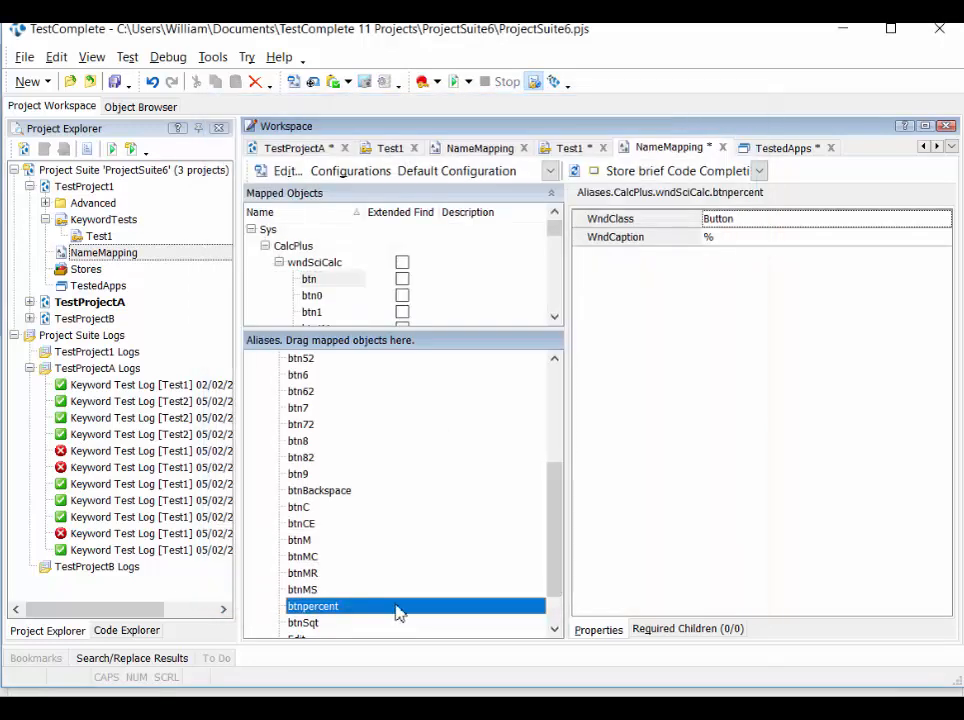
# Highlight the btnpercent alias's object on screen and view the commands available for the calculator's "%" button in the Object Browser.
pyautogui.rightClick(397, 612)
pyautogui.click(458, 472)
pyautogui.click(128, 107)
pyautogui.rightClick(112, 284)
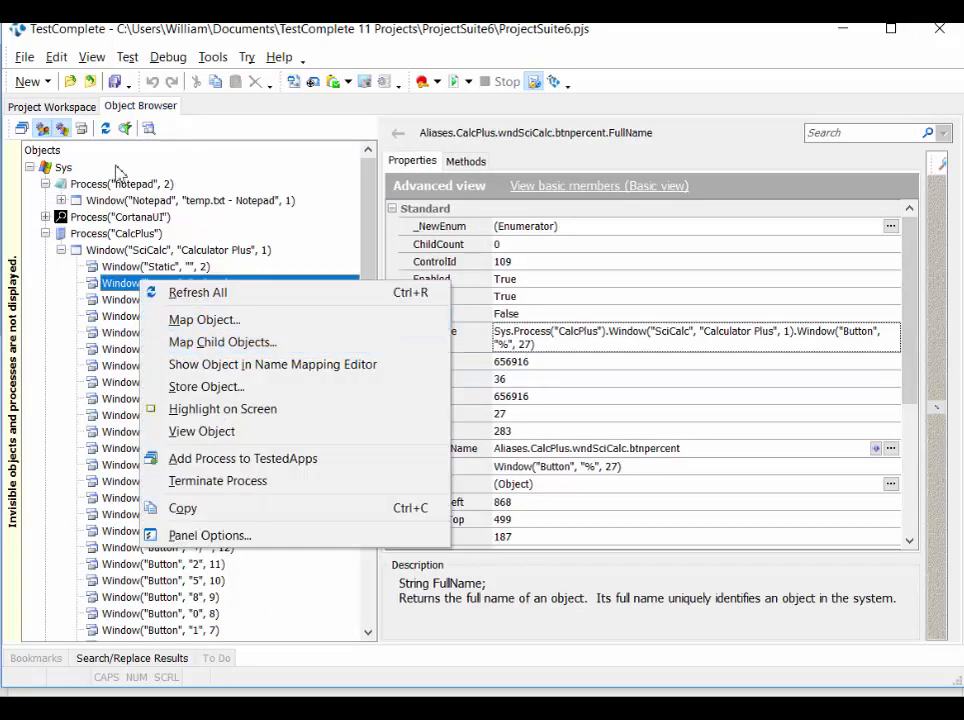
pyautogui.click(52, 106)
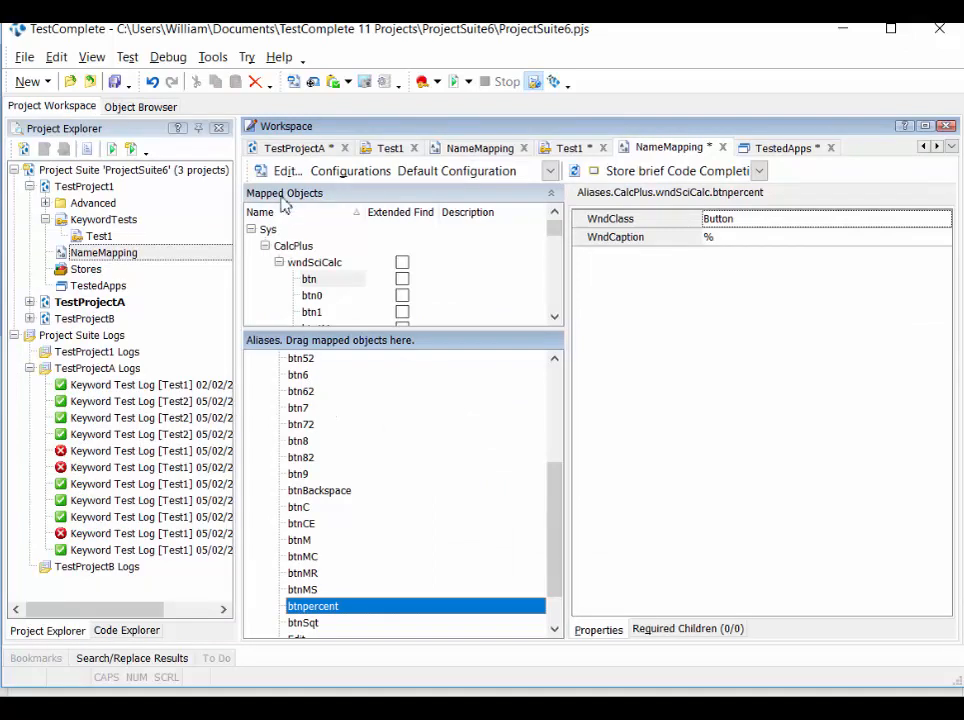
# Compare the full name of the mapped btn item with that of the btnpercent alias in the NameMapping editor.
pyautogui.click(318, 279)
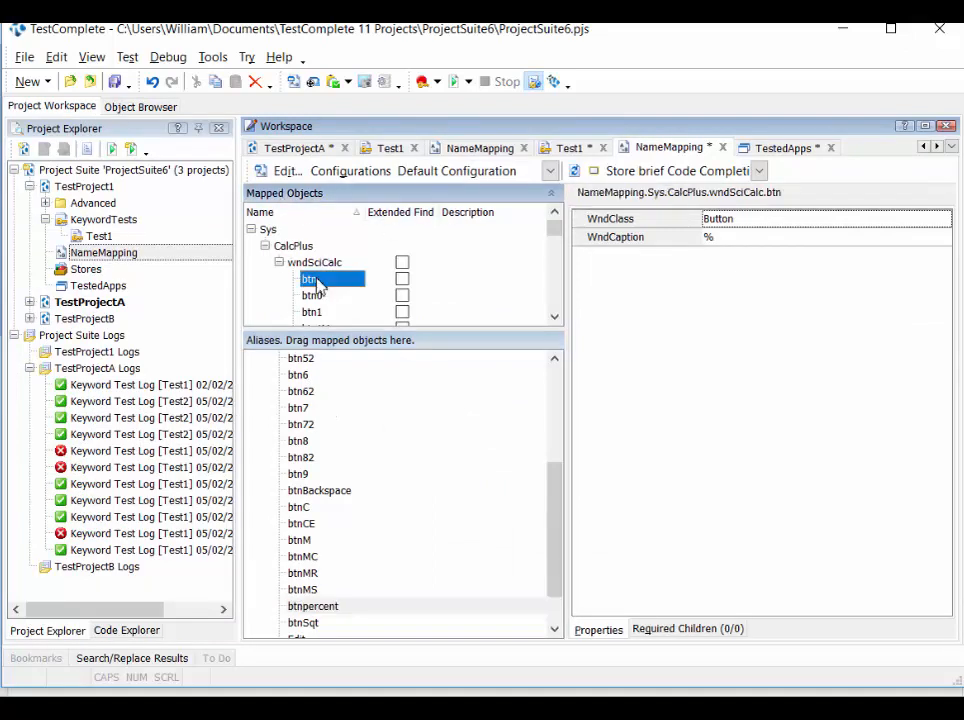
pyautogui.moveTo(598, 192); pyautogui.dragTo(802, 192)
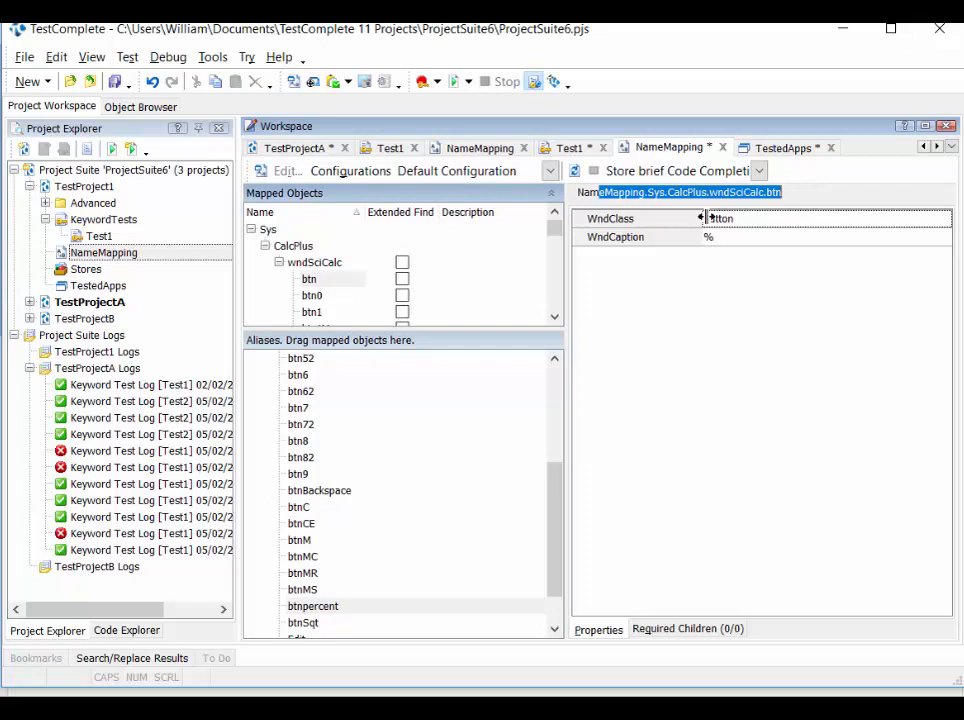
pyautogui.click(343, 608)
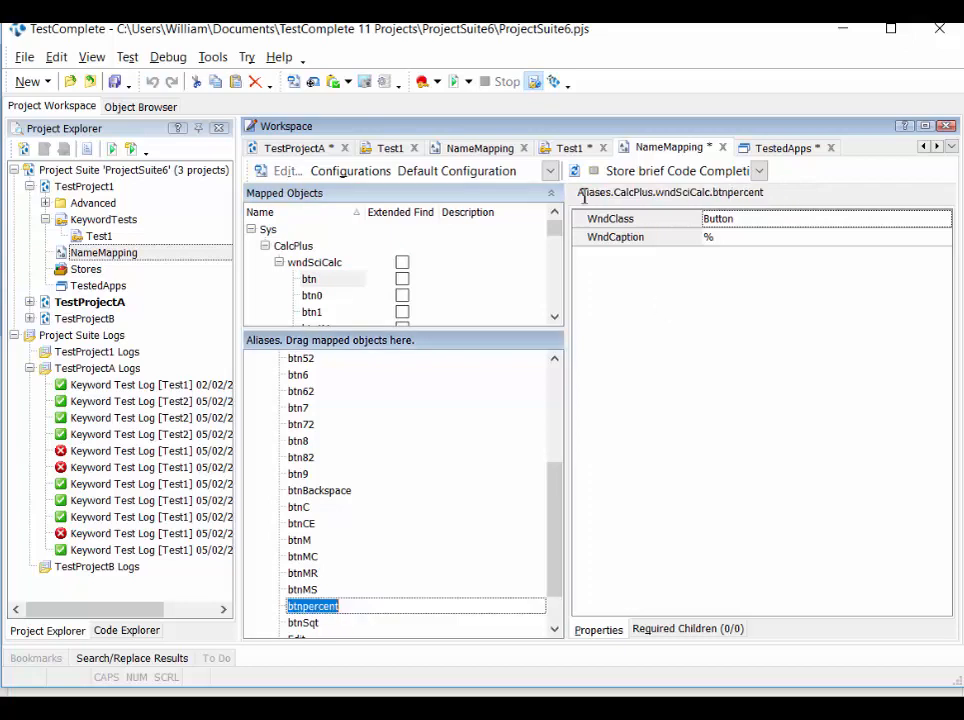
pyautogui.moveTo(584, 195); pyautogui.dragTo(773, 198)
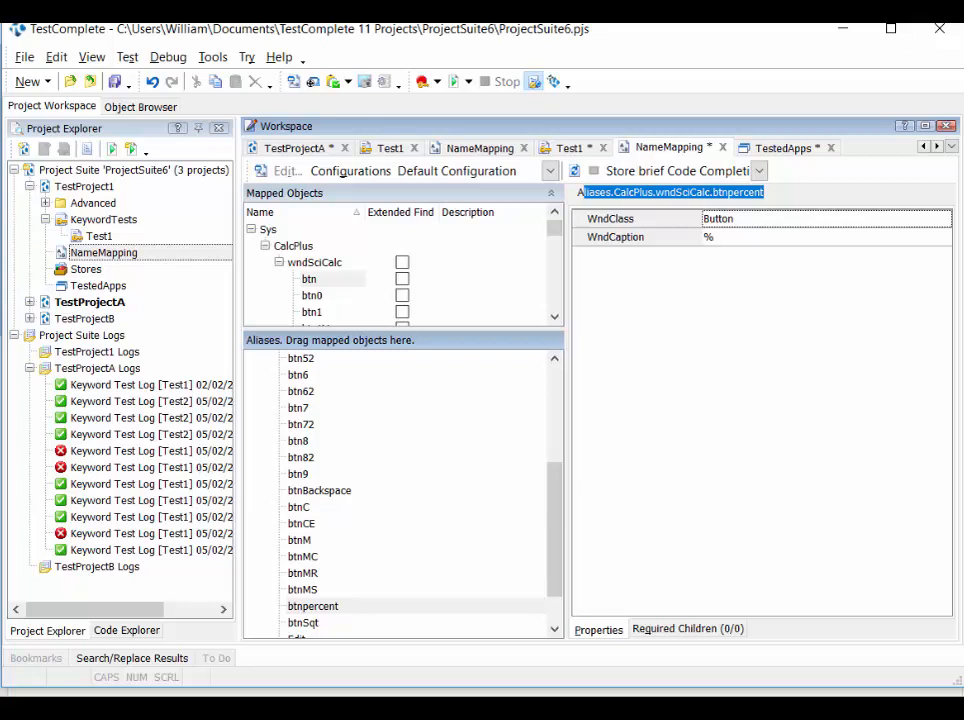
# Switch to temp.txt in Notepad and compare the "%" button's Sys.Process, NameMapping and Aliases full-name lines.
pyautogui.hotkey('alt', 'Tab')
pyautogui.moveTo(467, 308); pyautogui.dragTo(414, 261)
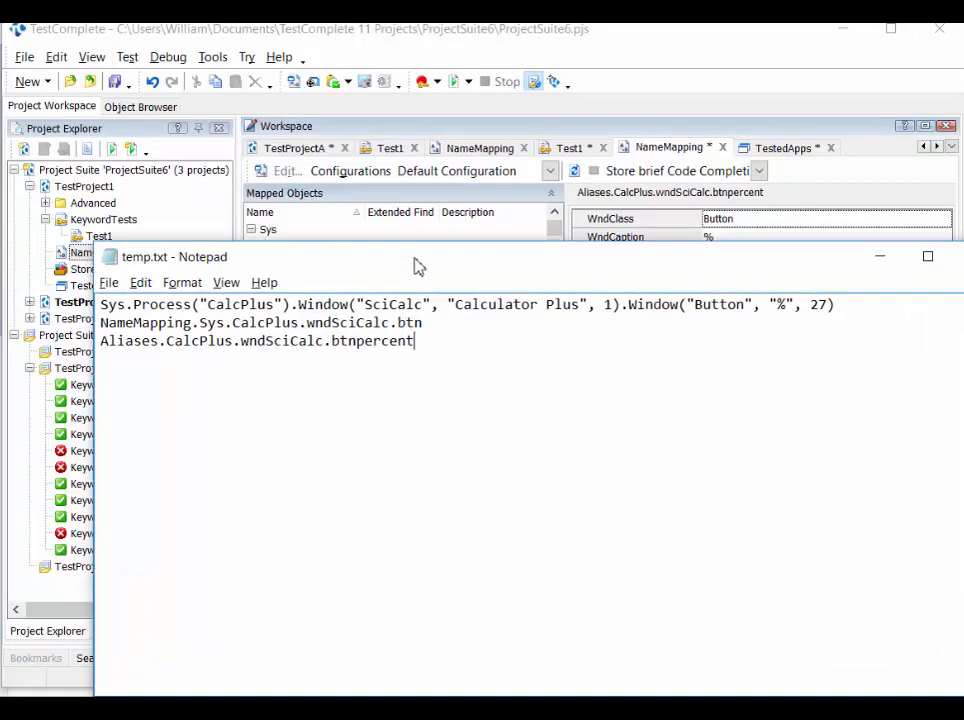
pyautogui.moveTo(100, 304); pyautogui.dragTo(895, 305)
pyautogui.click(137, 330)
pyautogui.moveTo(100, 324); pyautogui.dragTo(420, 343)
pyautogui.click(104, 348)
pyautogui.moveTo(104, 350); pyautogui.dragTo(491, 342)
pyautogui.doubleClick(352, 325)
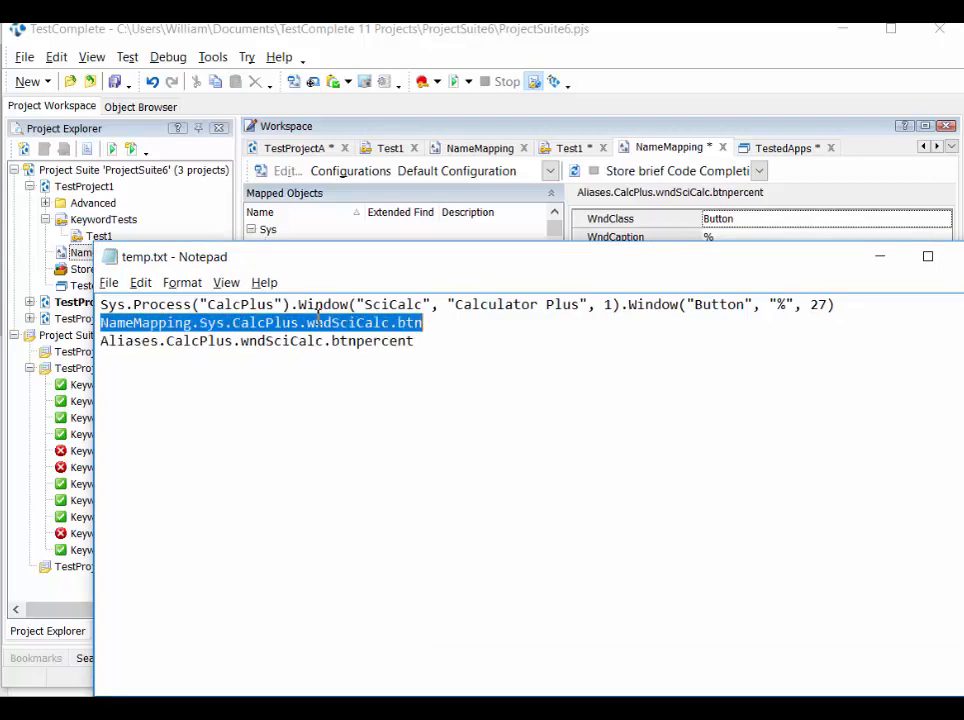
pyautogui.moveTo(192, 305); pyautogui.dragTo(348, 305)
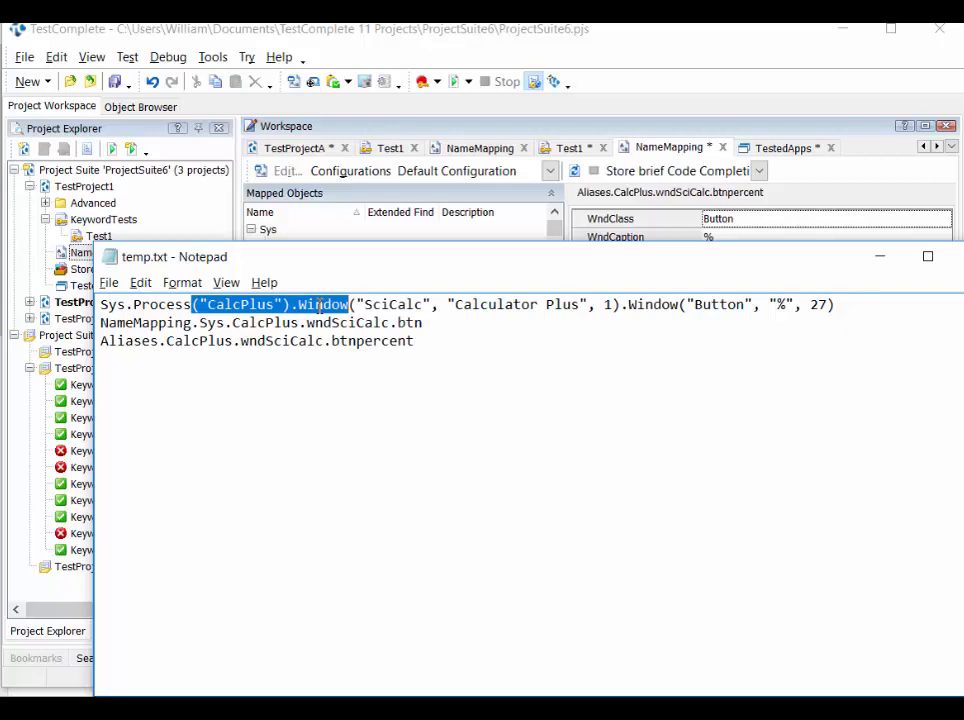